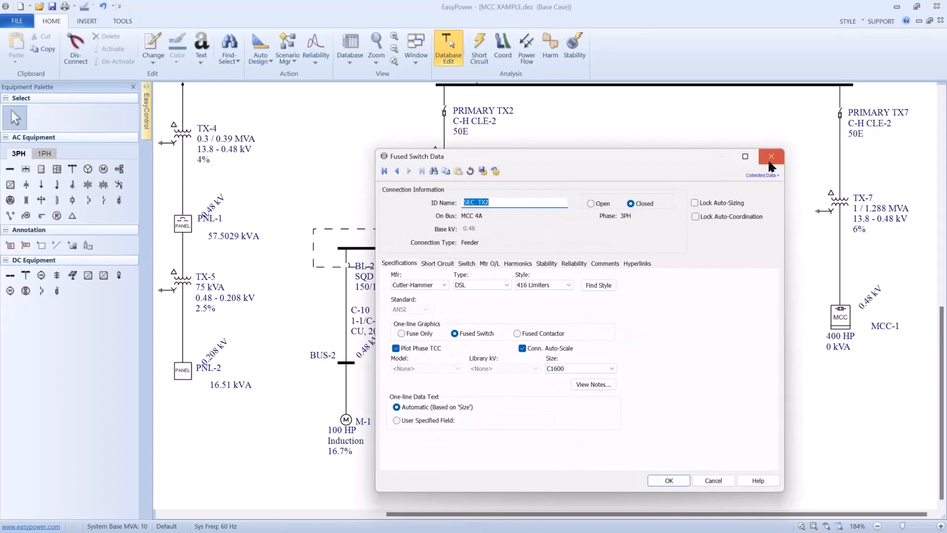
- Review the comments and equipment elevation in the MCC 4A bus data, then close it without changes
left_click(772, 156)
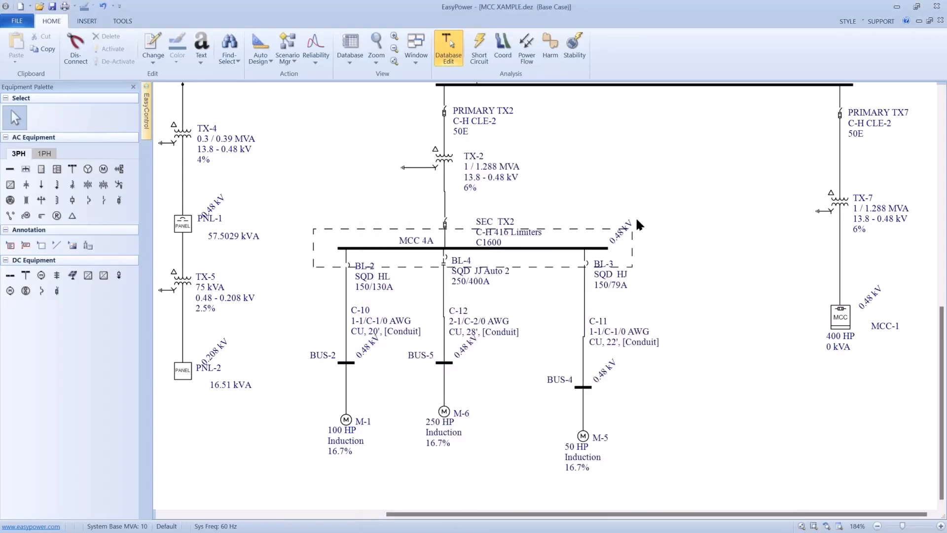
double_click(556, 247)
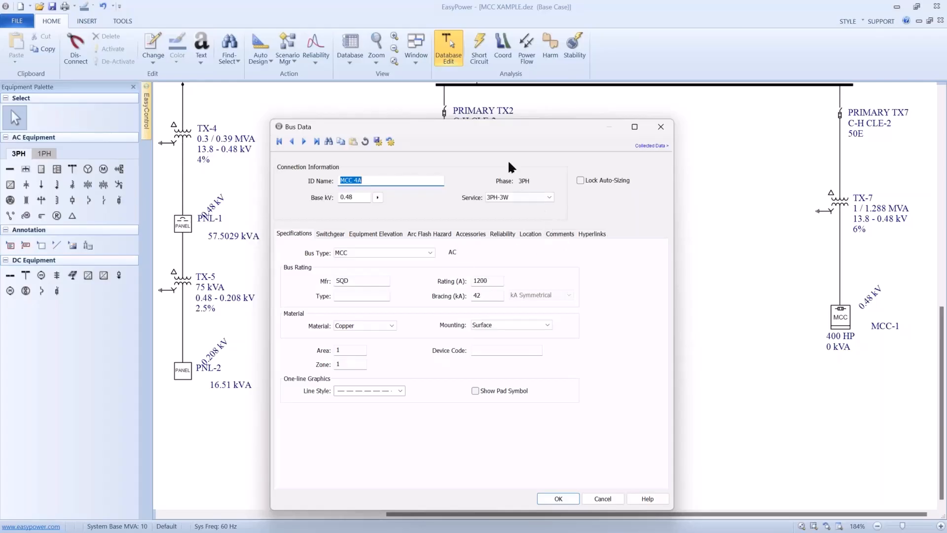
left_click_drag(488, 132, 490, 309)
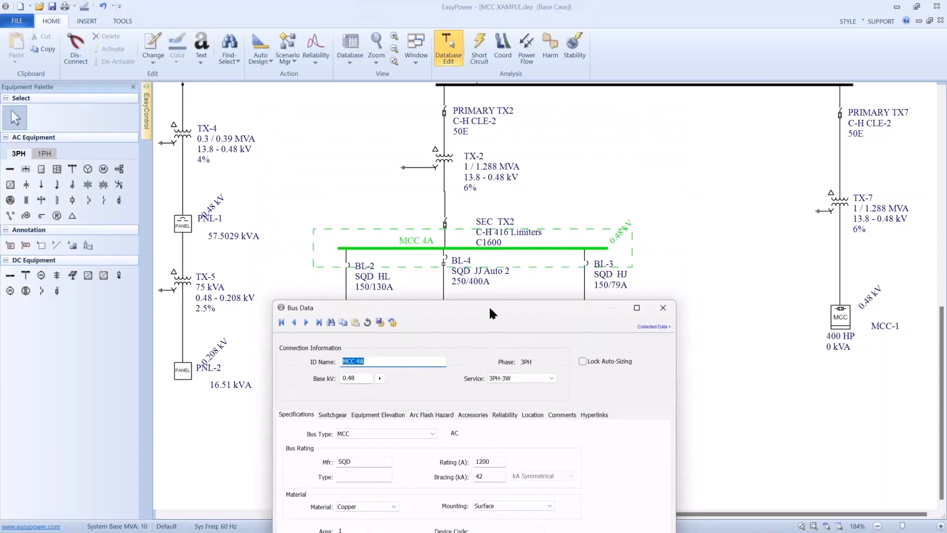
left_click_drag(488, 304, 469, 167)
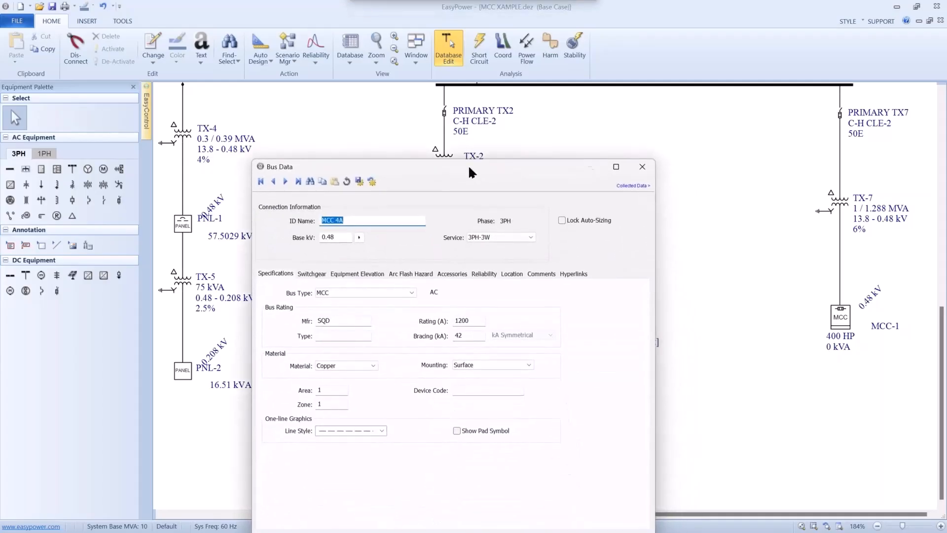
left_click(536, 274)
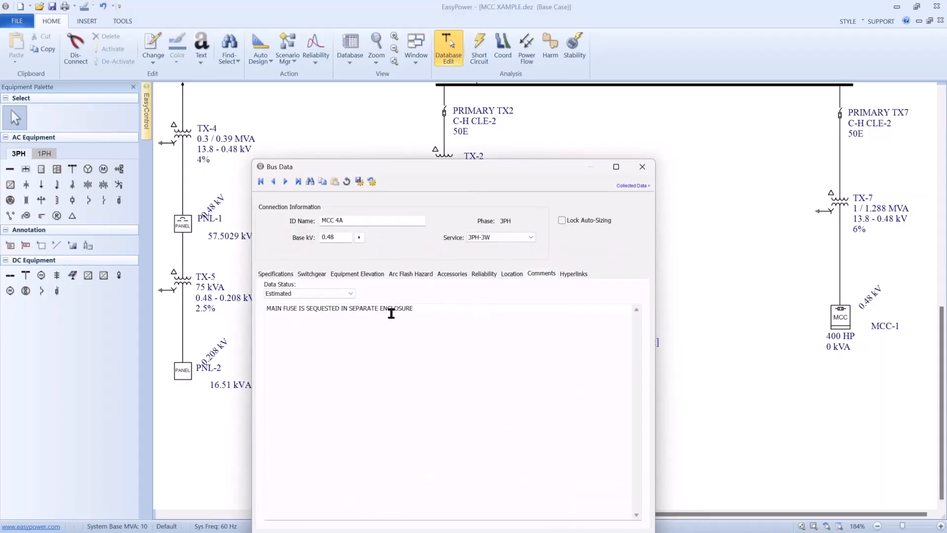
left_click(375, 274)
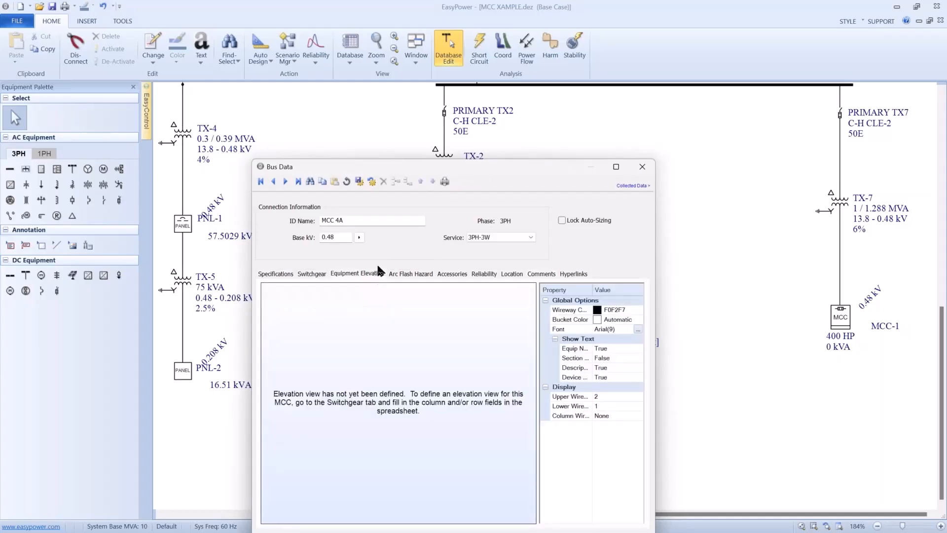
left_click_drag(449, 167, 643, 168)
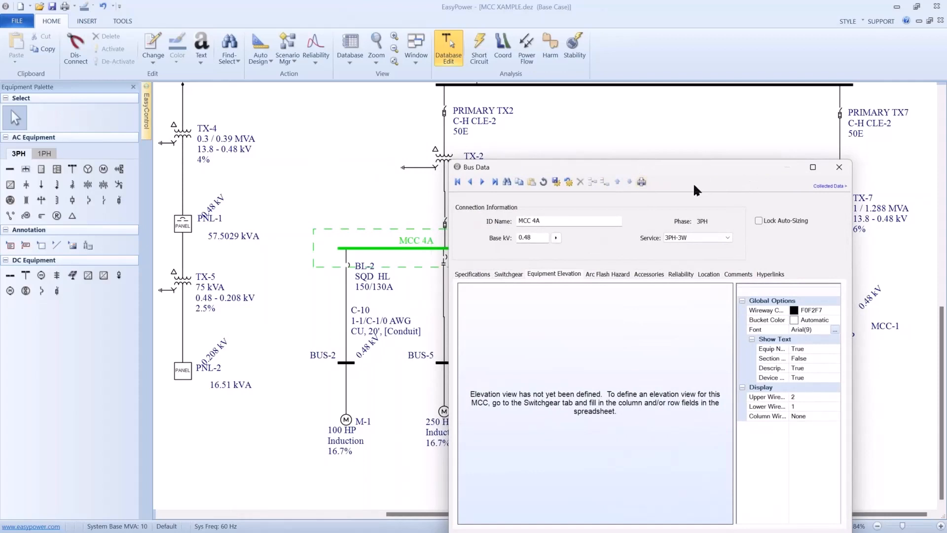
left_click(839, 167)
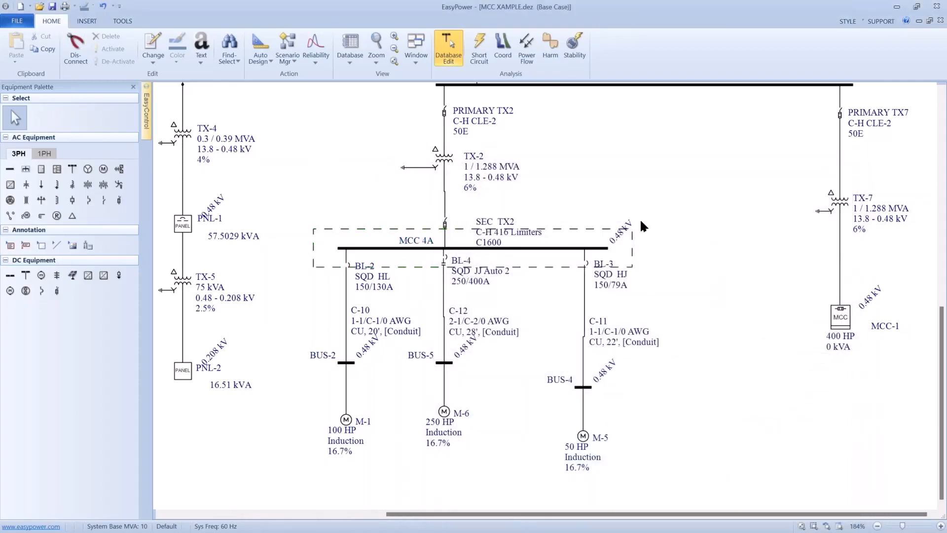
- Enable the switchgear spreadsheet in the MCC 4A bus data
left_click(580, 247)
double_click(569, 248)
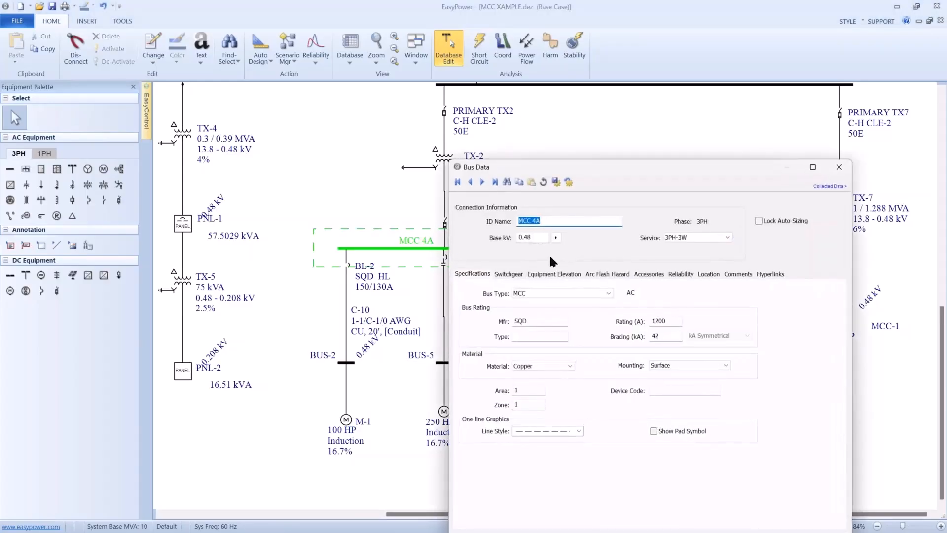
left_click(510, 276)
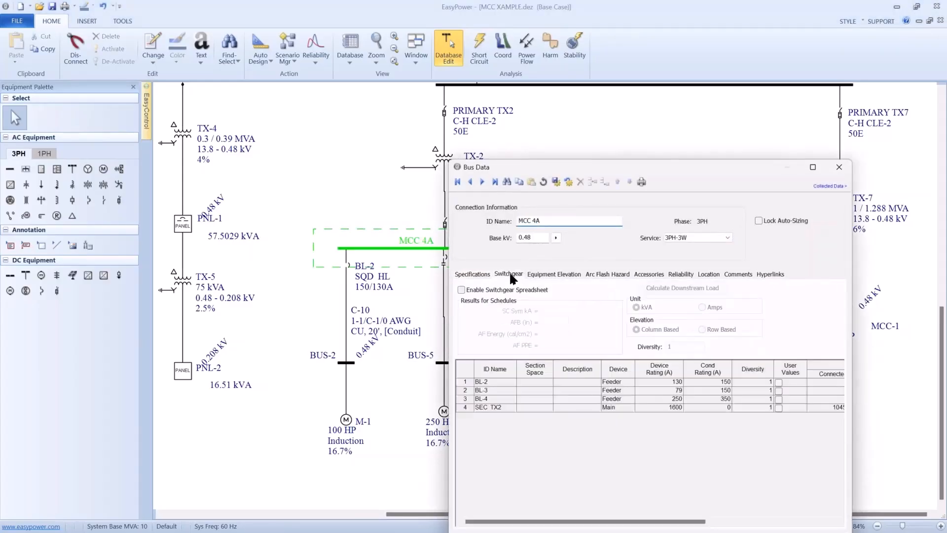
left_click(462, 290)
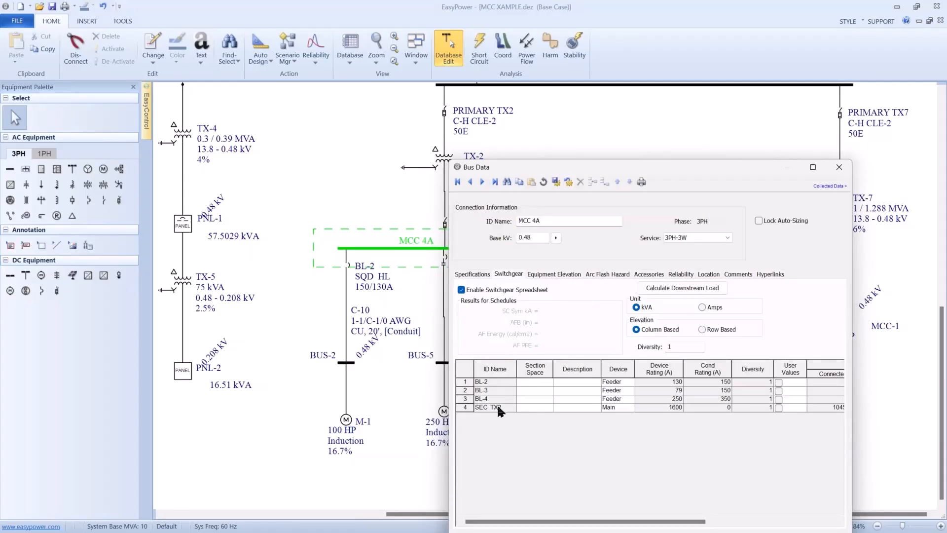
- Check the device type options for SEC TX2, leaving it as Main, and calculate the downstream load
left_click(600, 407)
left_click(604, 408)
left_click(630, 407)
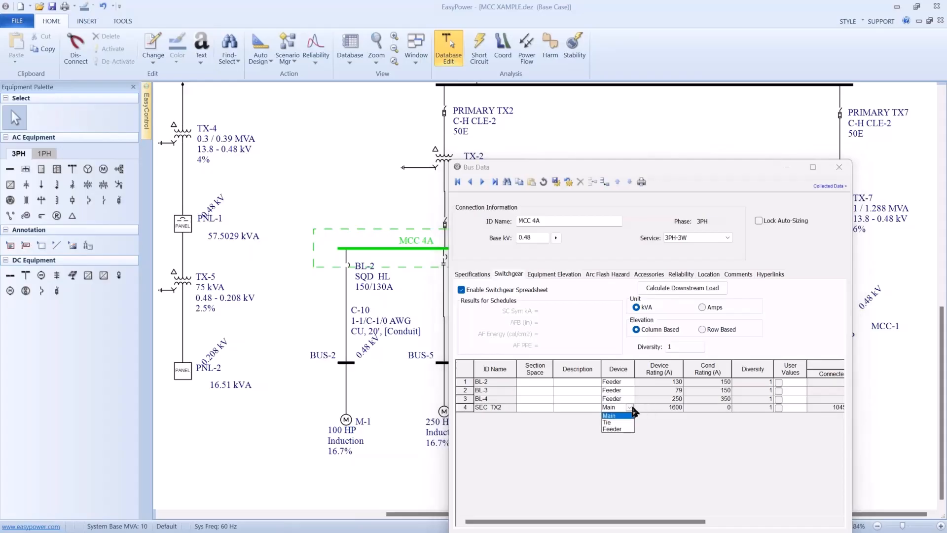
left_click(633, 410)
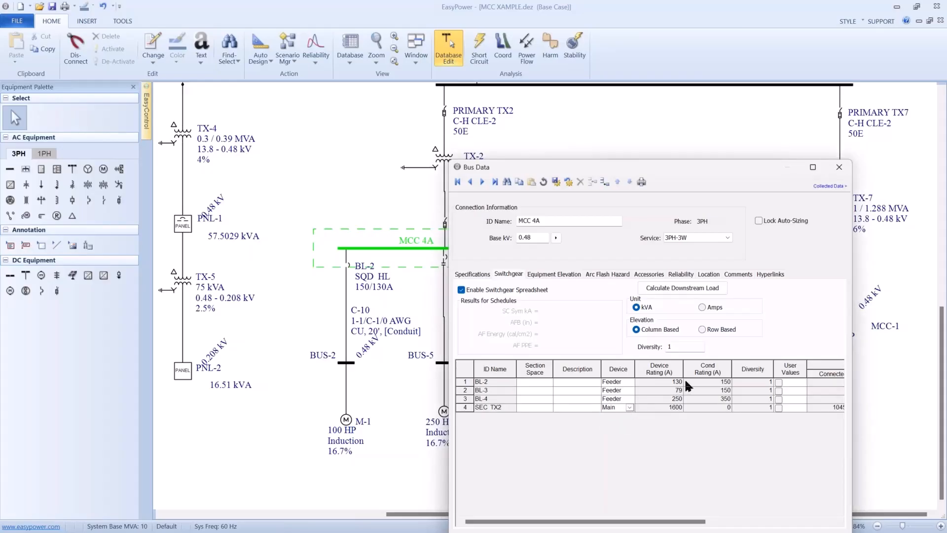
left_click(710, 288)
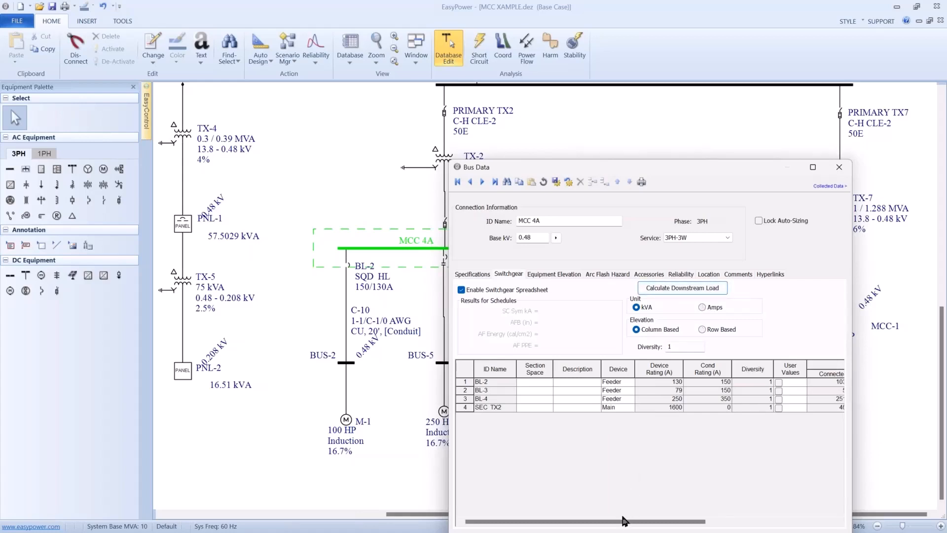
left_click_drag(627, 522, 746, 511)
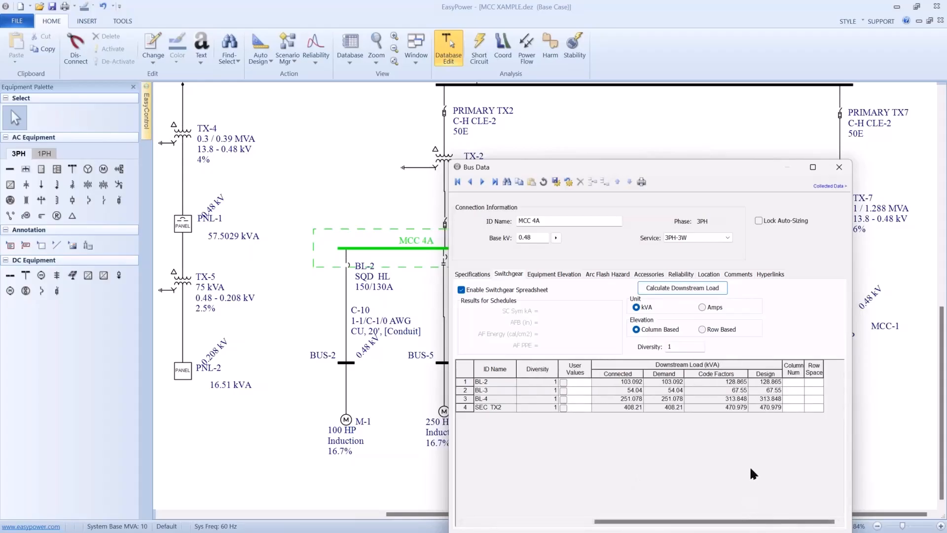
- Assign column numbers 1, 2, 3 and 5 to BL-2, BL-3, BL-4 and SEC TX2, with row space 4X for BL-4 and 1X for the others
left_click(793, 382)
type("1")
left_click(800, 399)
type("4X")
left_click(801, 408)
- View the equipment elevation and switchgear spreadsheet of MCC 4A, and close its bus data without saving
left_click(569, 275)
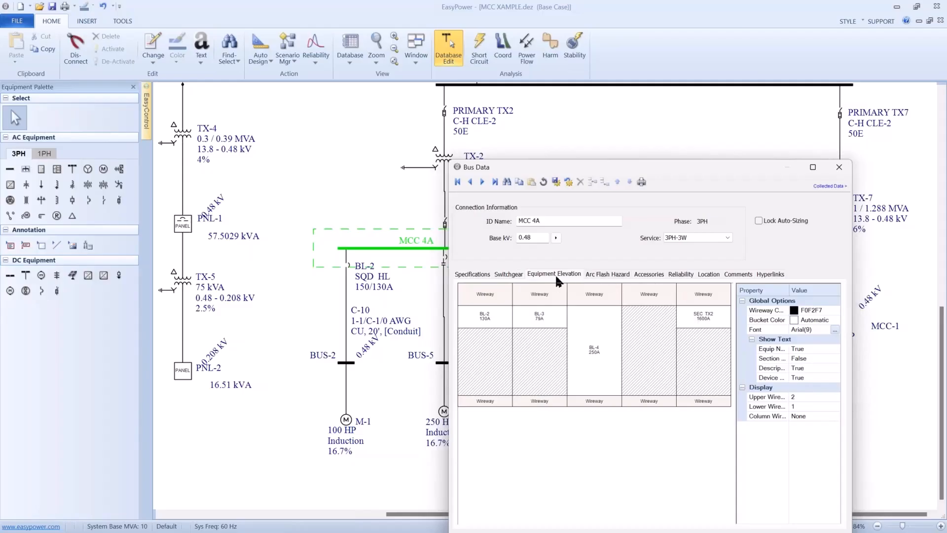
left_click(507, 274)
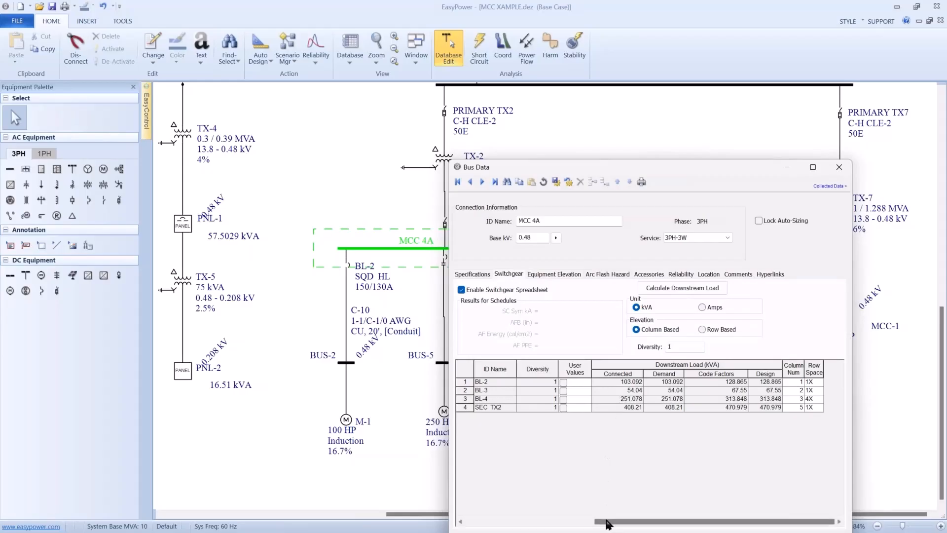
left_click_drag(610, 523, 572, 522)
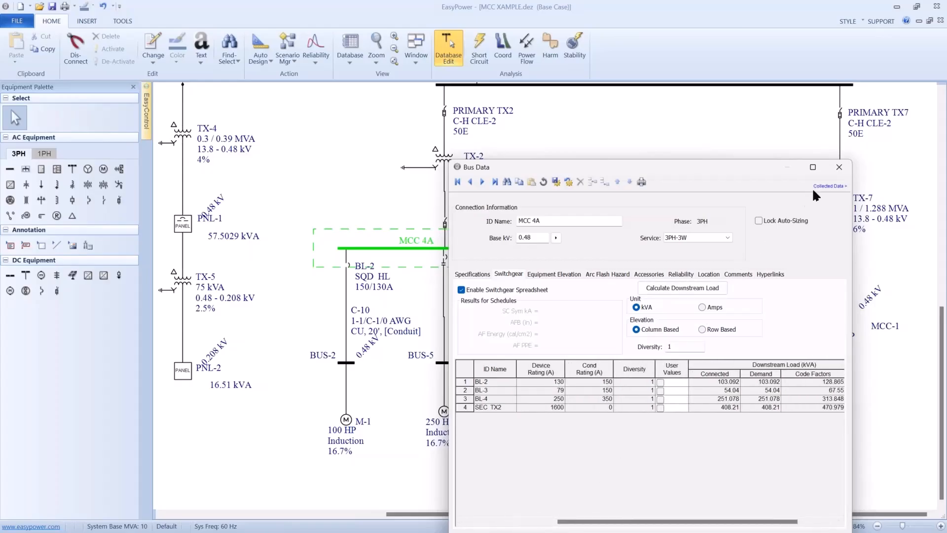
left_click(838, 170)
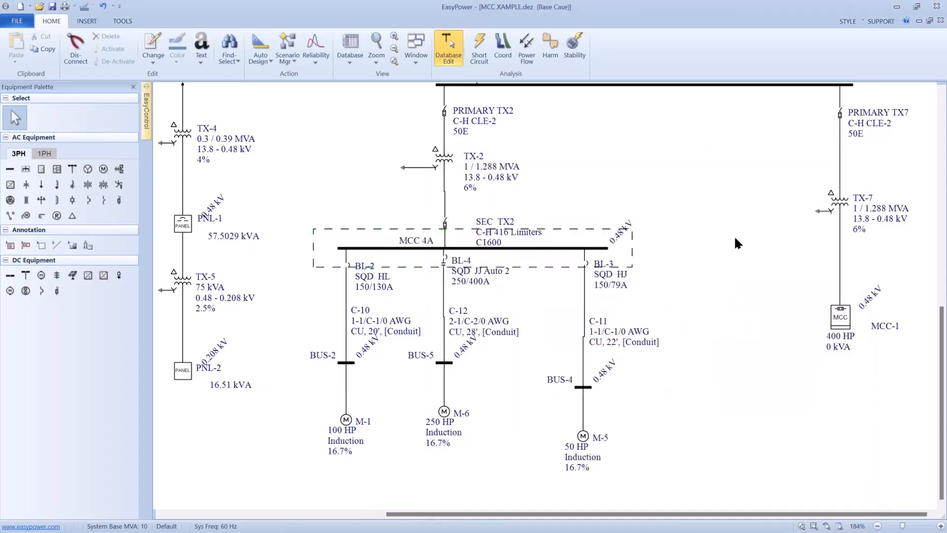
- Insert a schedule for the MCC 4A bus and place it in the empty area below the motors
left_click_drag(735, 238, 632, 204)
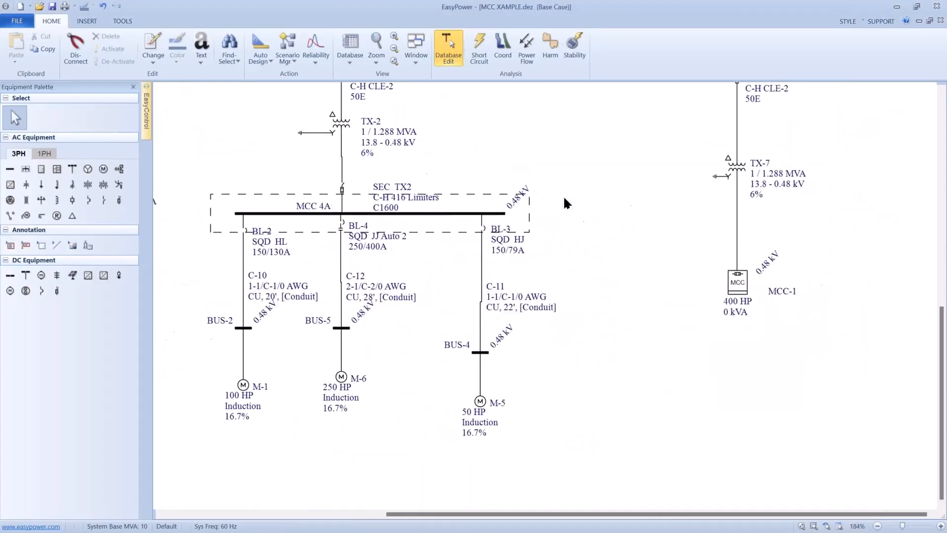
left_click(455, 215)
right_click(455, 215)
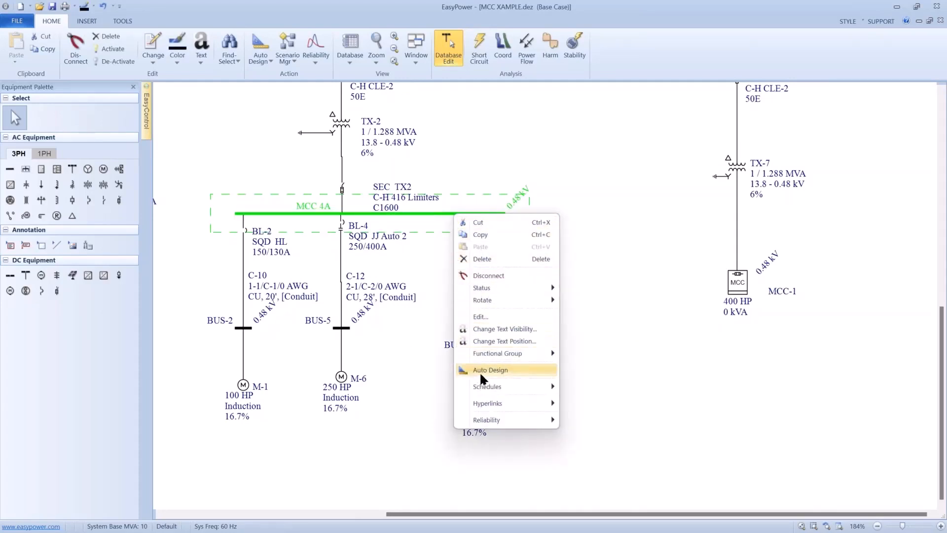
mouse_move(490, 387)
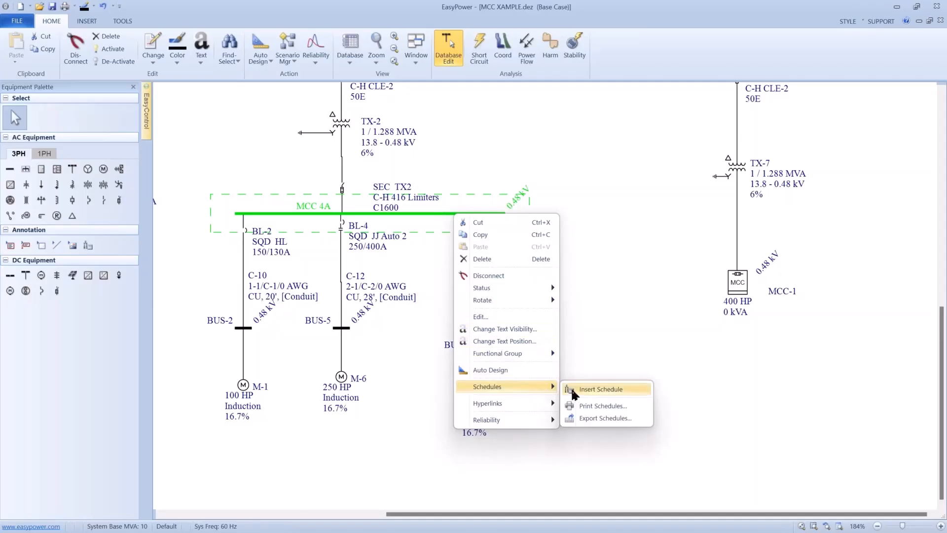
left_click(592, 389)
left_click_drag(537, 347, 886, 428)
scroll(883, 427, "down", 2)
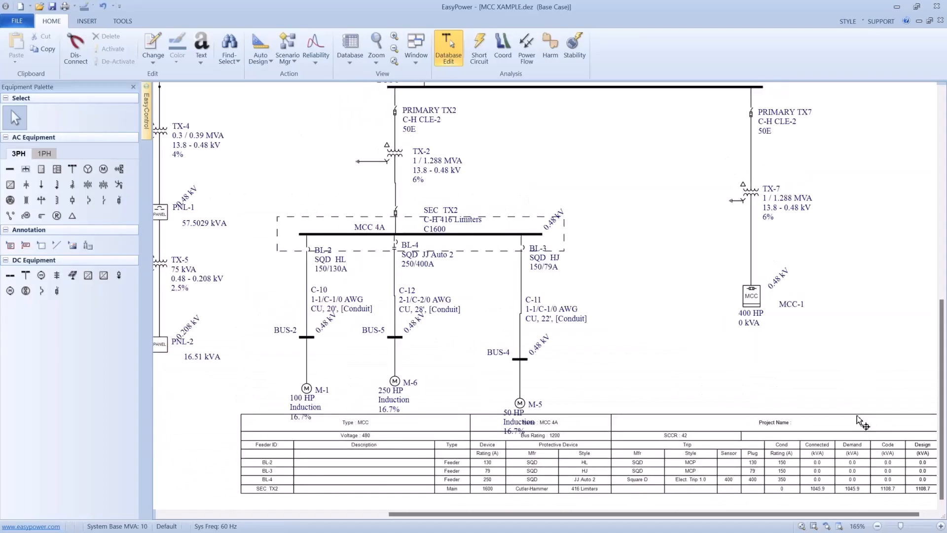
left_click_drag(813, 383, 764, 322)
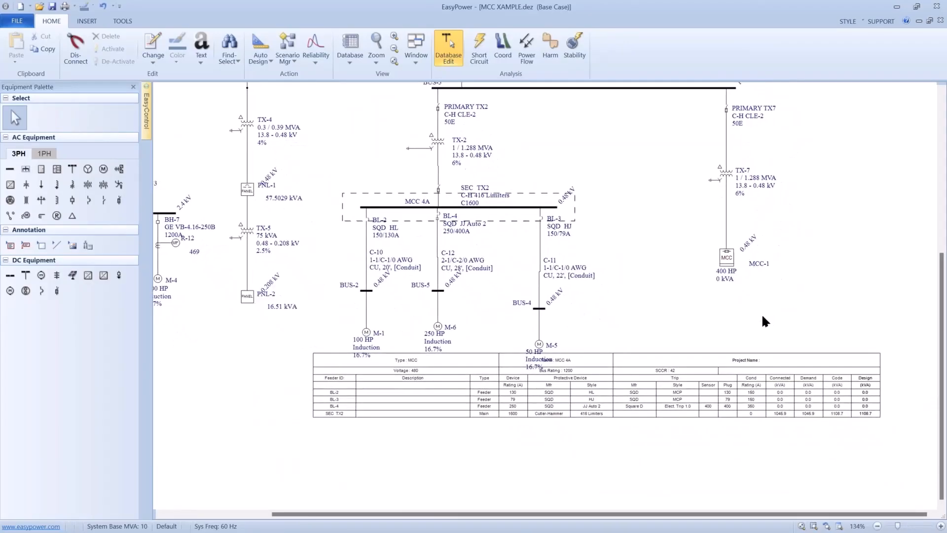
left_click_drag(665, 351, 617, 384)
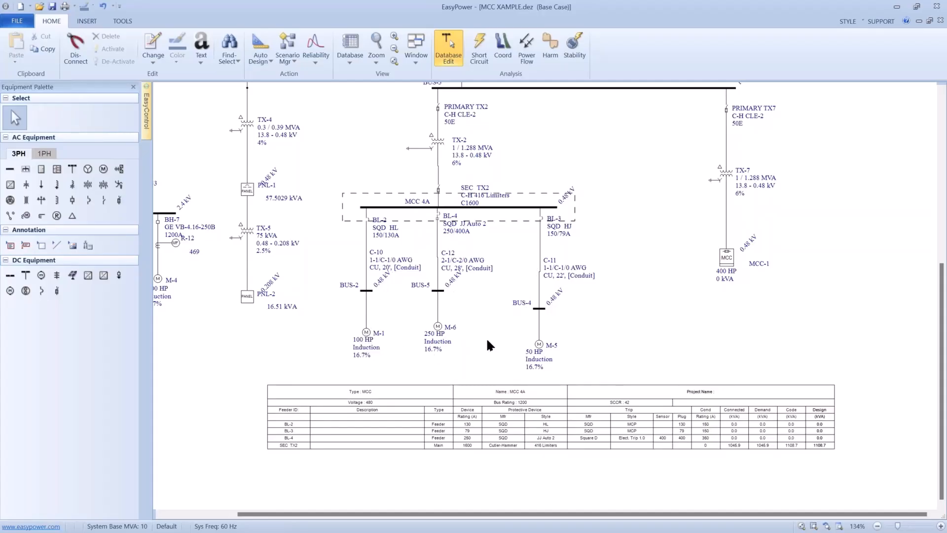
- Move the BL-2 label slightly upward beside its breaker
scroll(488, 341, "up", 3)
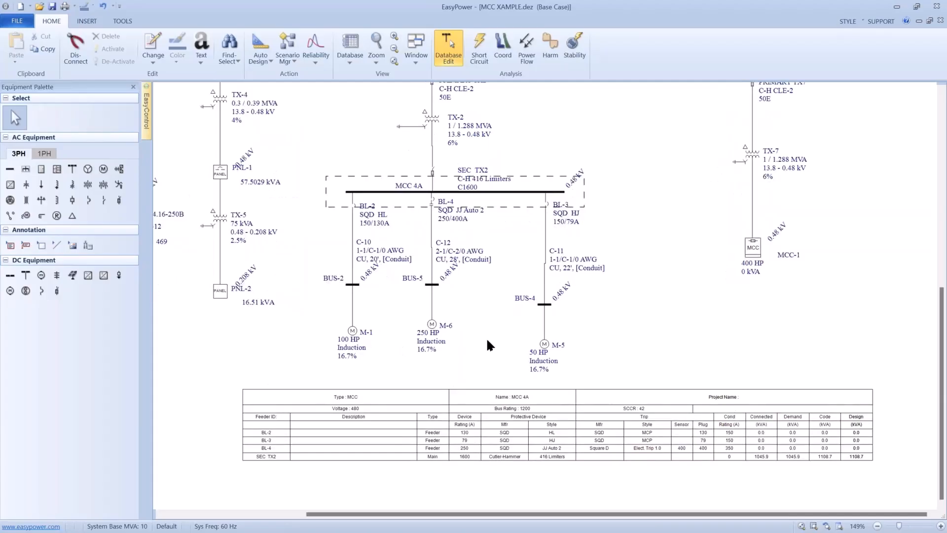
scroll(486, 344, "up", 1)
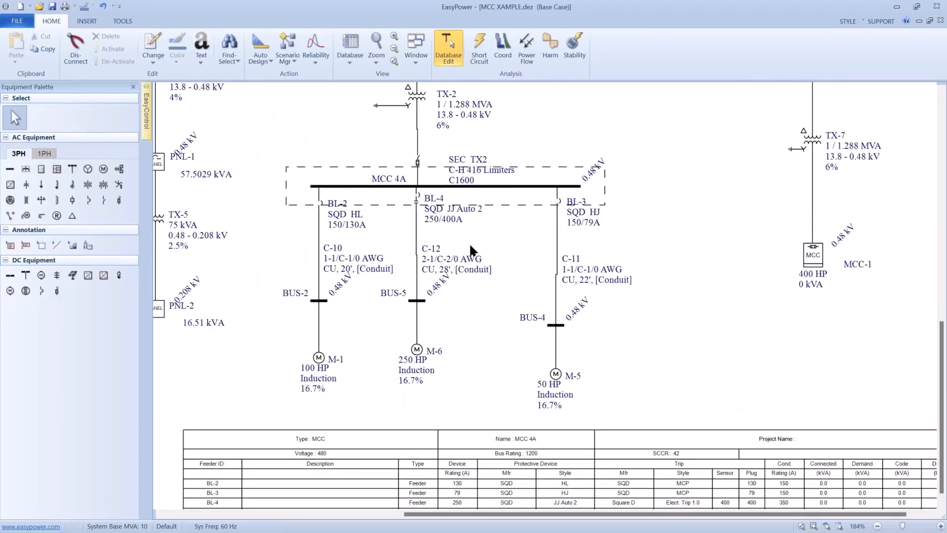
left_click_drag(471, 245, 477, 325)
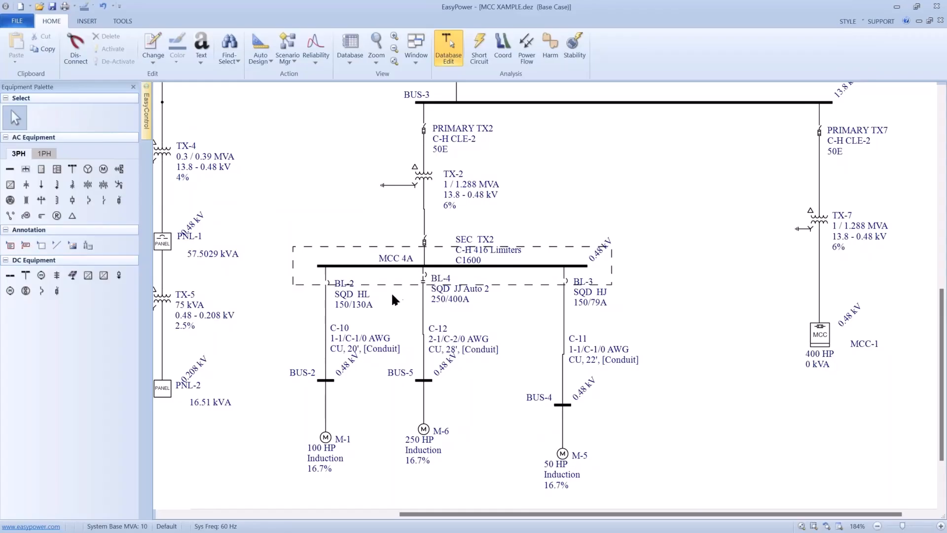
left_click_drag(350, 293, 349, 290)
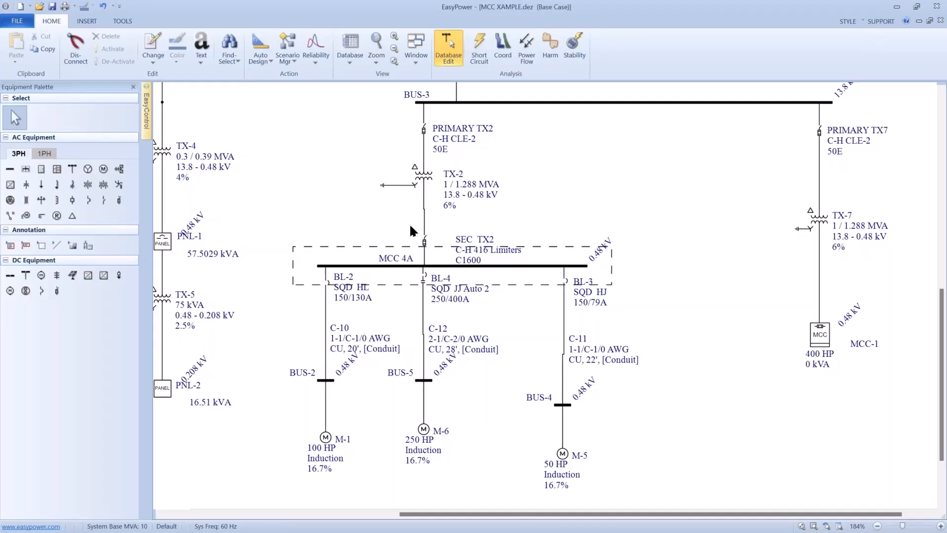
- Plot a coordination TCC for the path from TX-2 through MCC 4A to M-6, hiding the plot's title block and one-line
left_click_drag(409, 226, 459, 451)
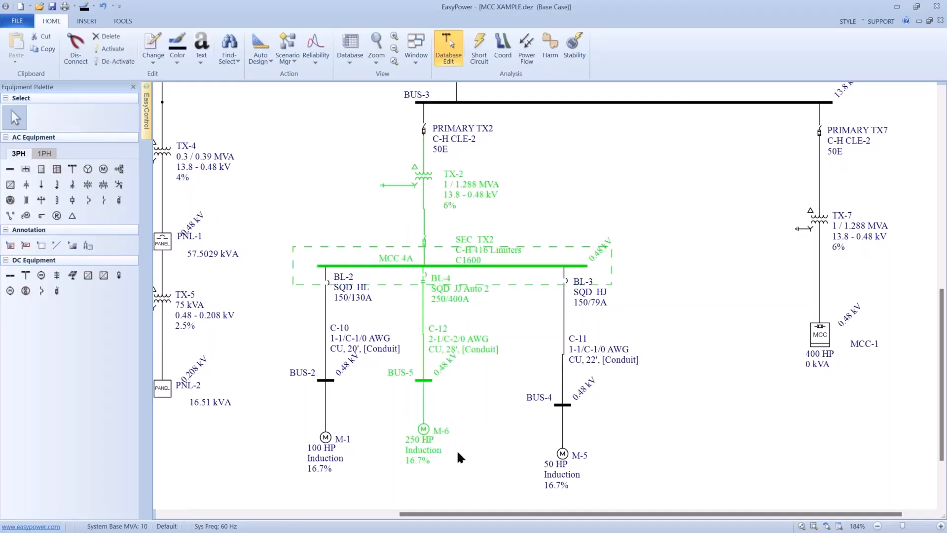
left_click(503, 49)
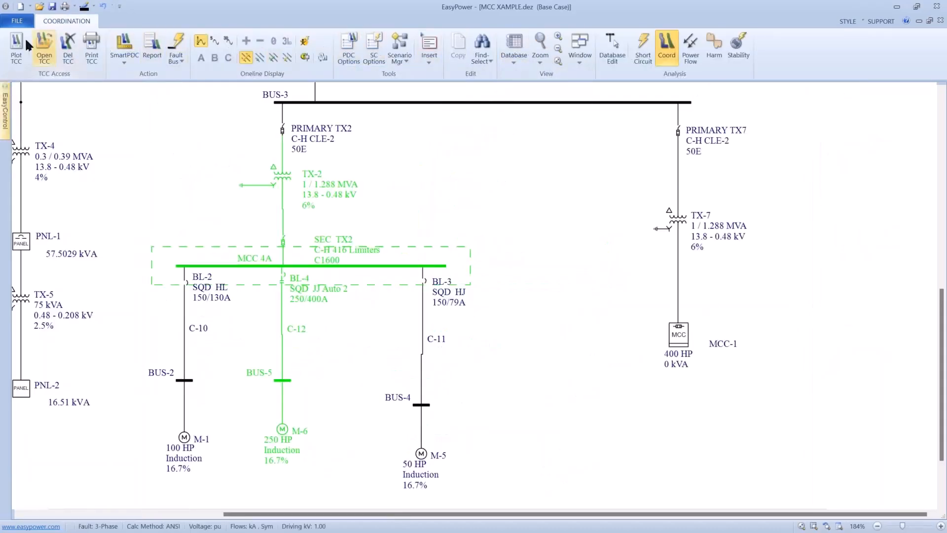
left_click(17, 45)
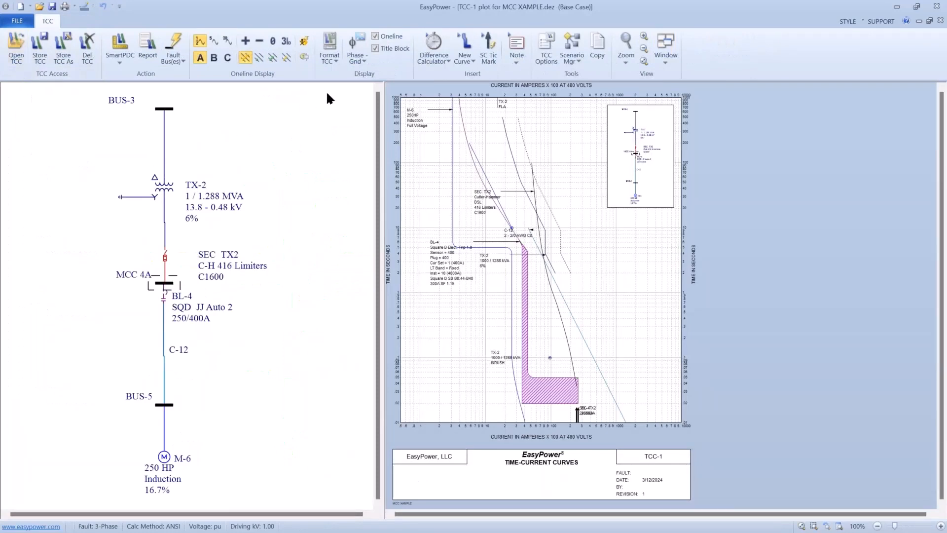
left_click(375, 48)
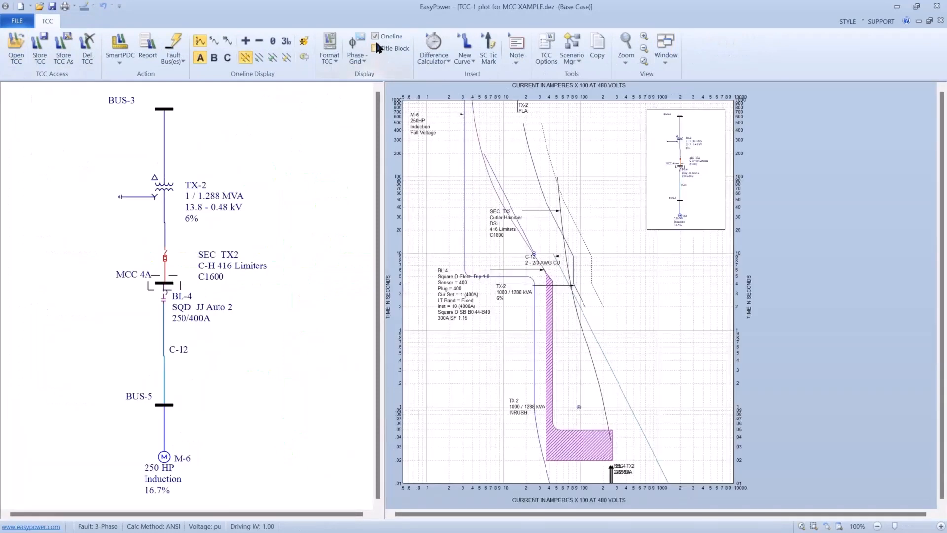
left_click(376, 36)
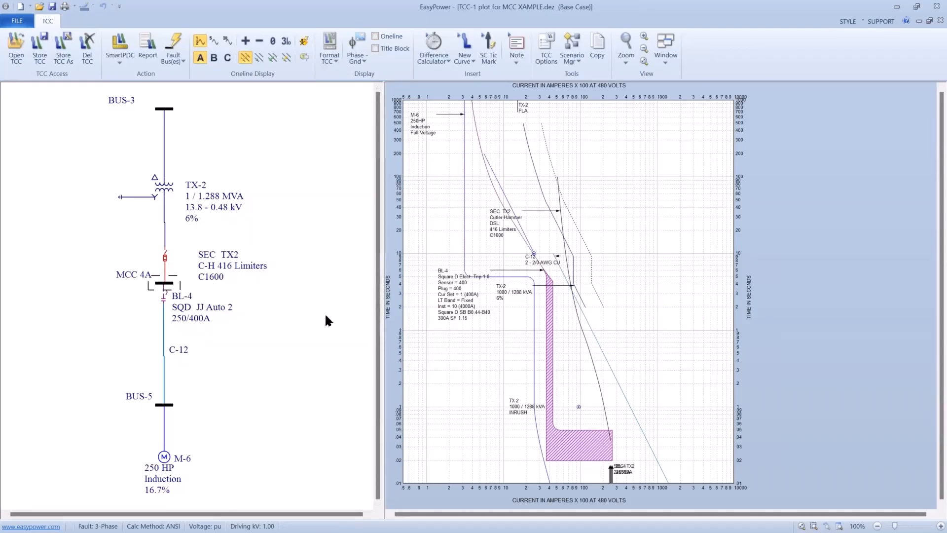
- Reposition the BL-4, M-6, SEC TX2, C-12 and TX-2 6% labels into clear areas of the TCC plot
left_click_drag(462, 312, 439, 410)
left_click_drag(425, 152, 437, 292)
left_click_drag(497, 231, 628, 252)
left_click_drag(547, 264, 647, 301)
left_click_drag(521, 292, 509, 316)
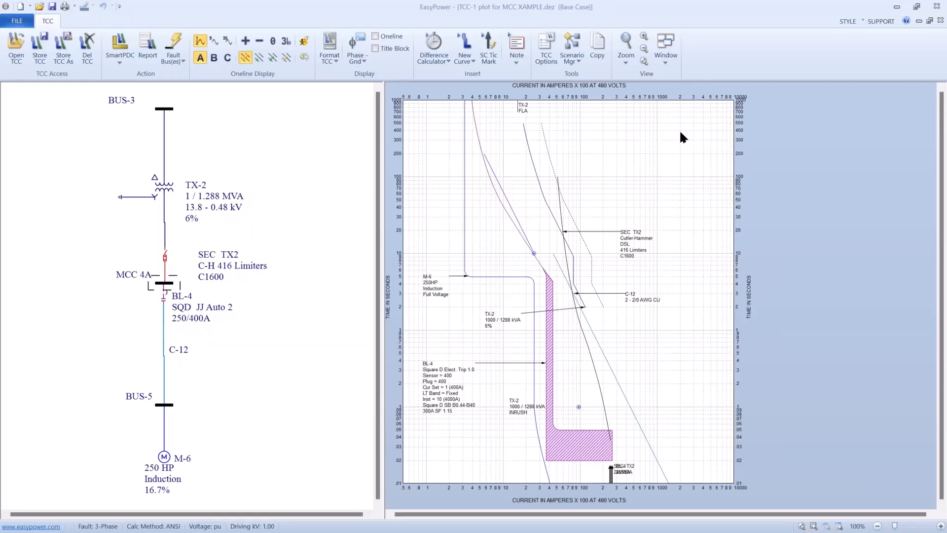
- Close the TCC plot without storing it, and return to Database Edit, saving the temporary changes to the database
left_click(25, 22)
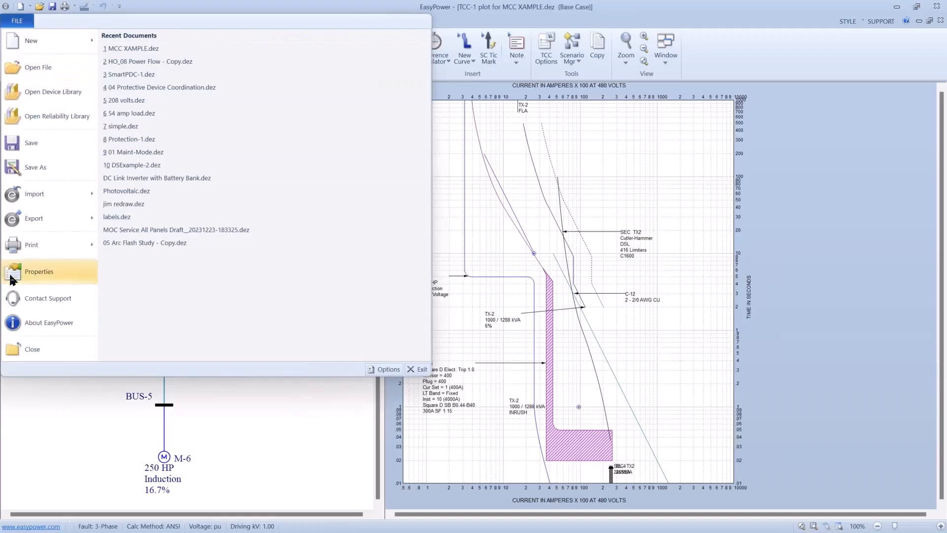
left_click(16, 351)
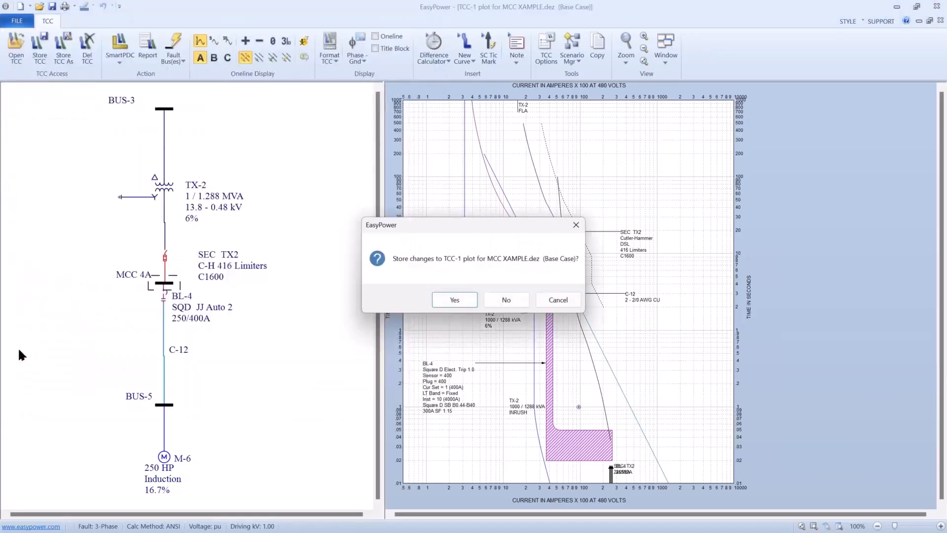
left_click(495, 299)
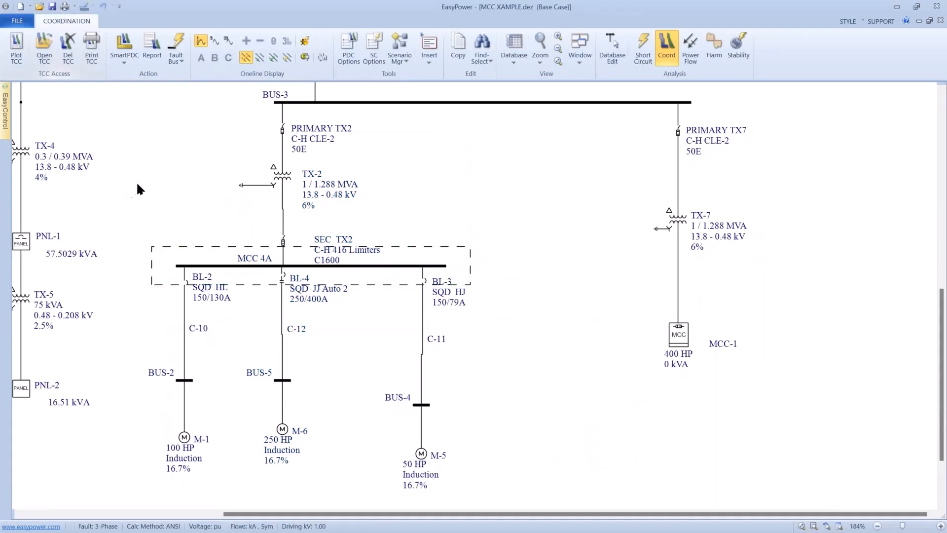
left_click(611, 50)
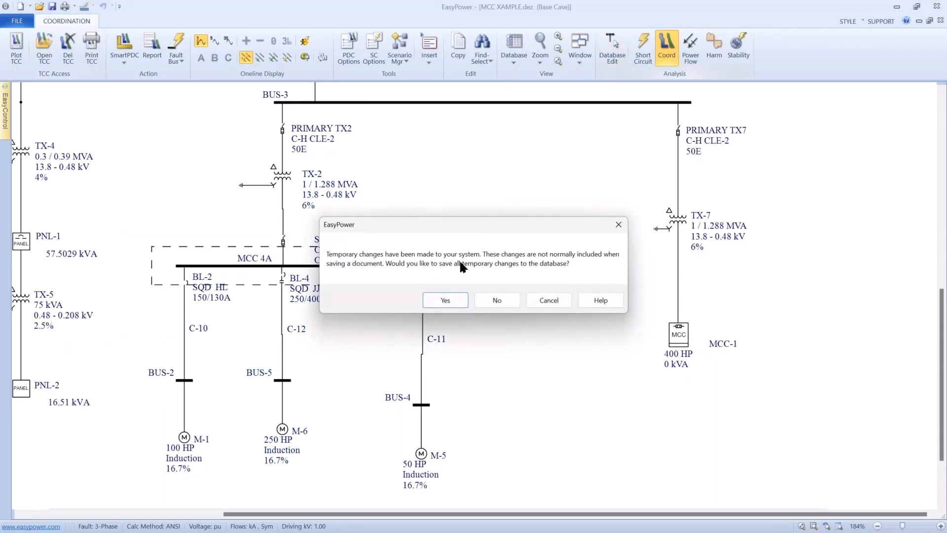
left_click(445, 299)
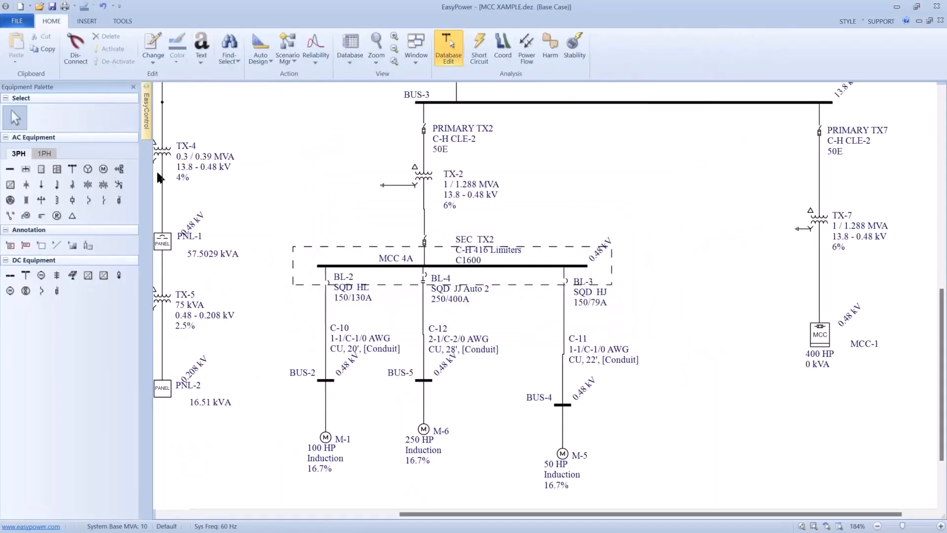
- Connect a motor directly to the MCC 4A bus between the BL-4 and BL-3 feeders
left_click(104, 170)
left_click(526, 280)
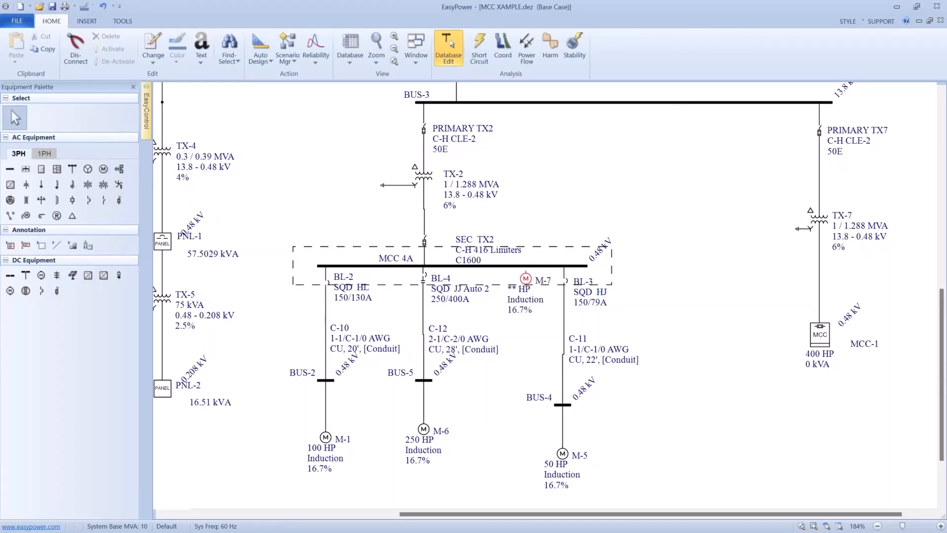
left_click(529, 267)
- Examine the devices listed in the switchgear data of the MCC 4A bus
double_click(529, 268)
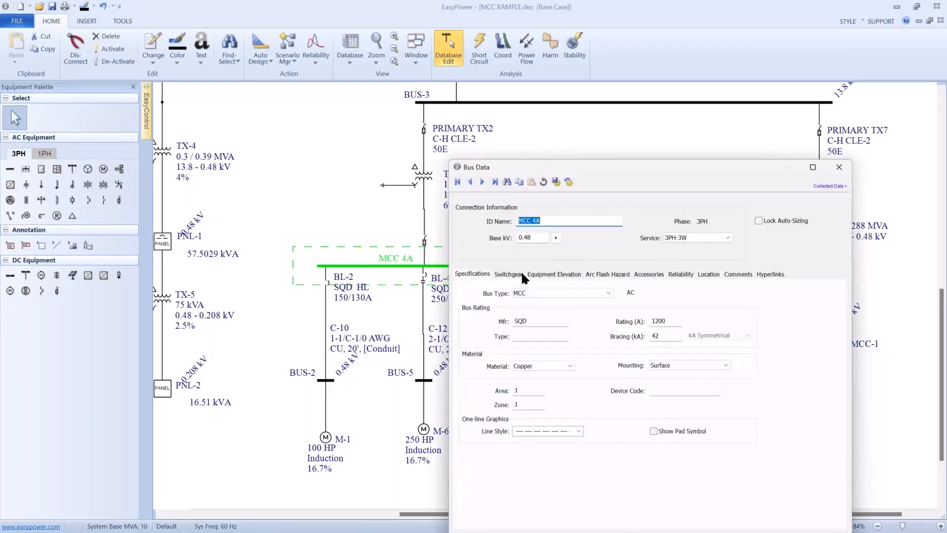
left_click(521, 272)
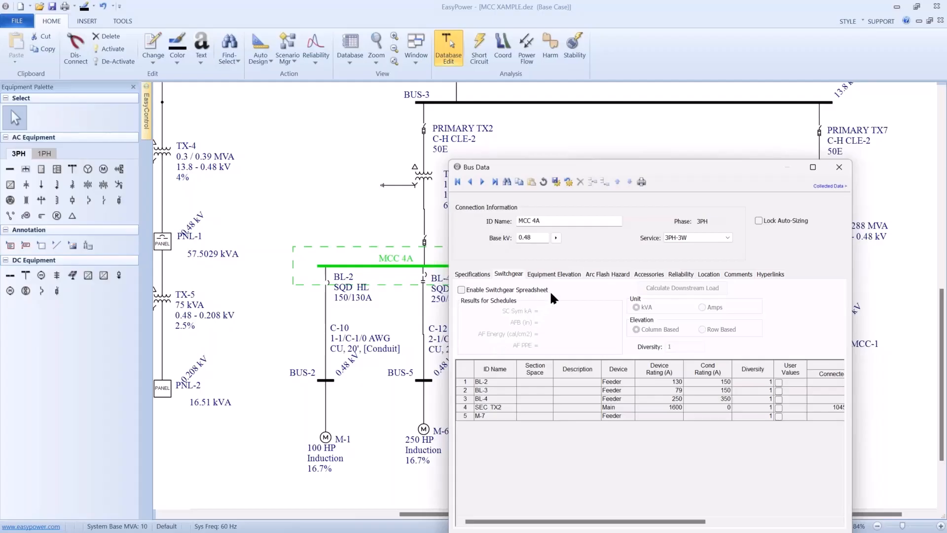
left_click_drag(605, 166, 508, 141)
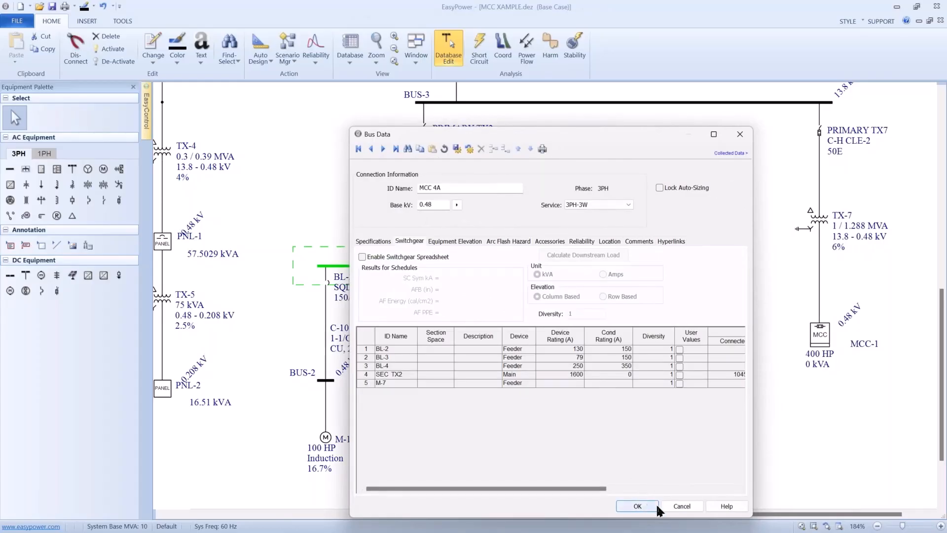
left_click(680, 505)
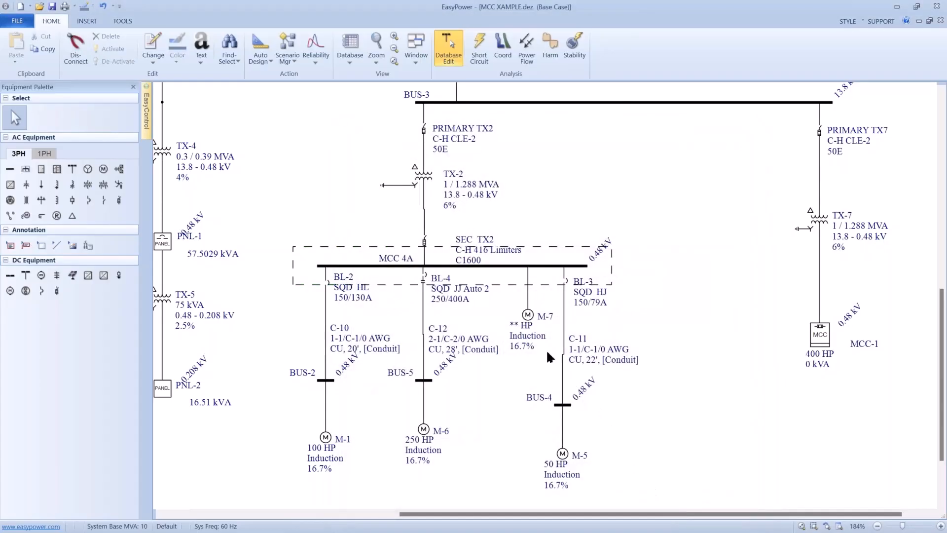
- Move motor M-7 along the MCC 4A bus to the end beside the BL-2 feeder
left_click_drag(526, 320, 321, 324)
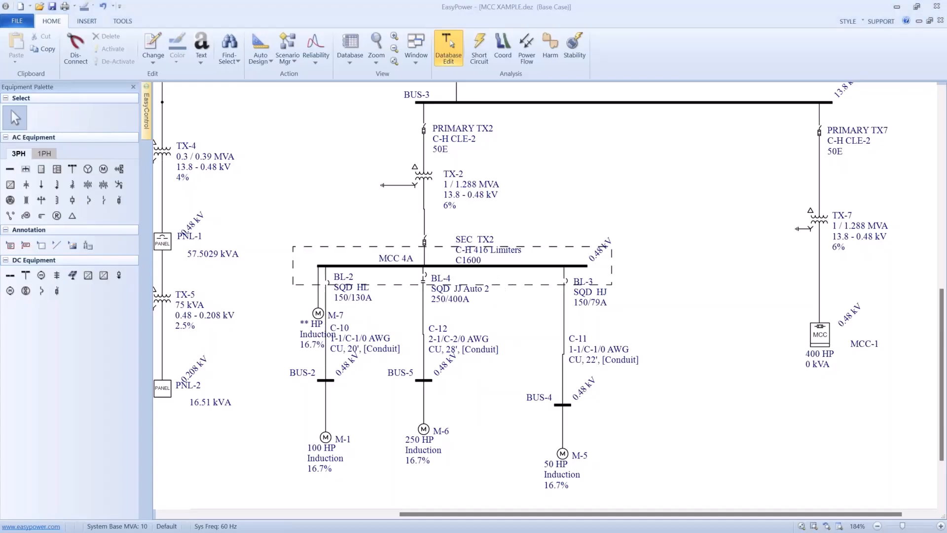
double_click(498, 250)
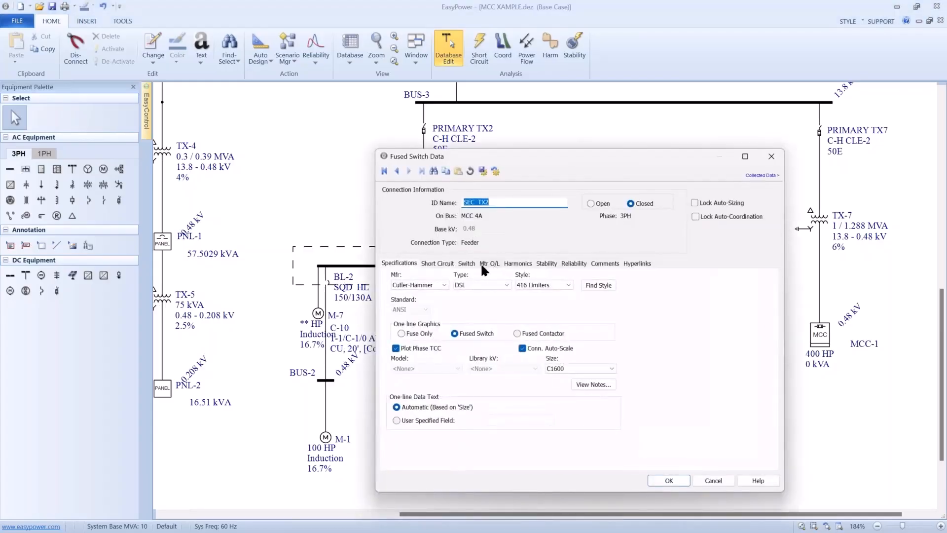
left_click(669, 479)
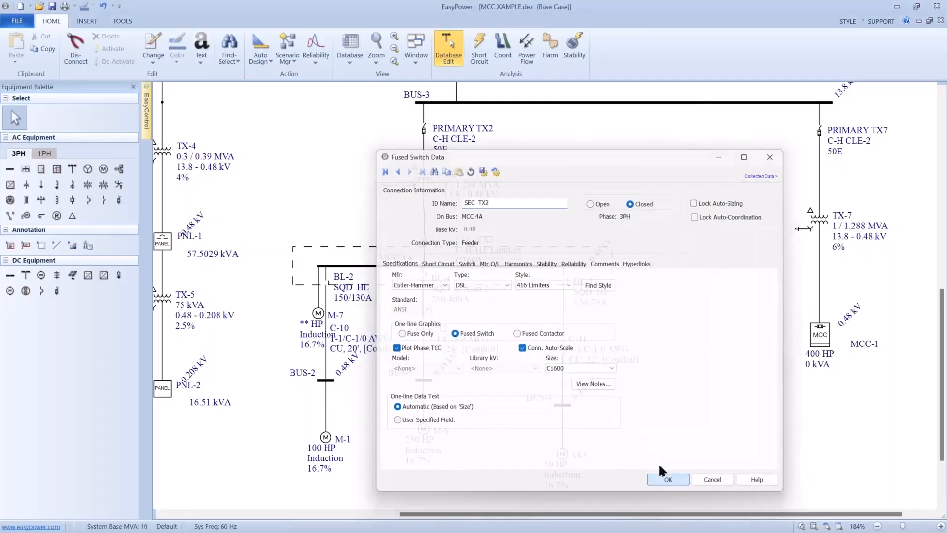
- Enable the switchgear spreadsheet for the MCC 4A bus
double_click(537, 267)
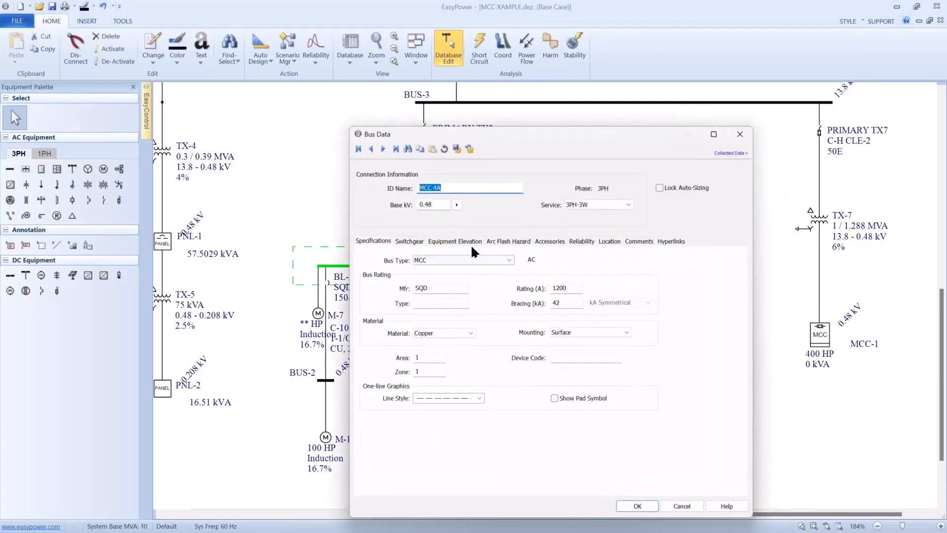
left_click(420, 241)
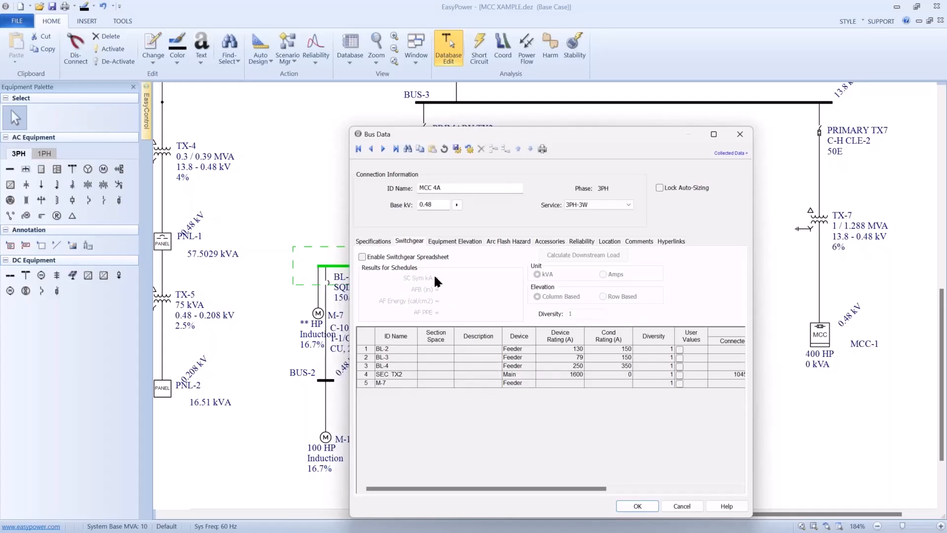
left_click(364, 256)
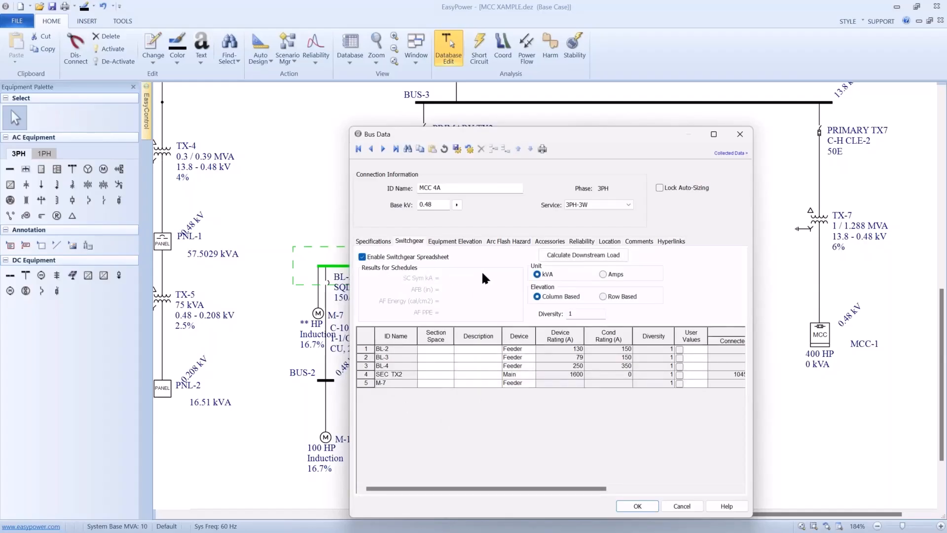
left_click(637, 505)
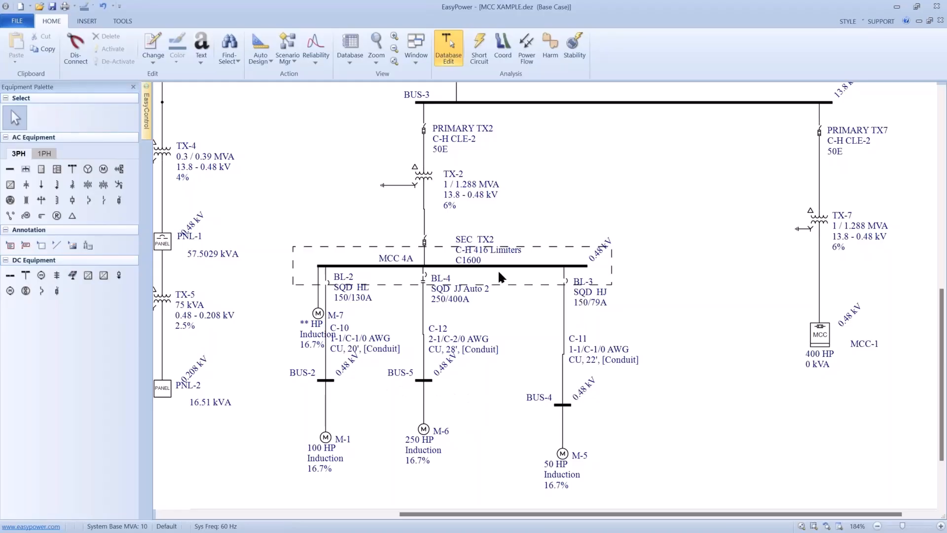
- Delete motor M-7 from the MCC 4A bus
left_click_drag(572, 304, 363, 293)
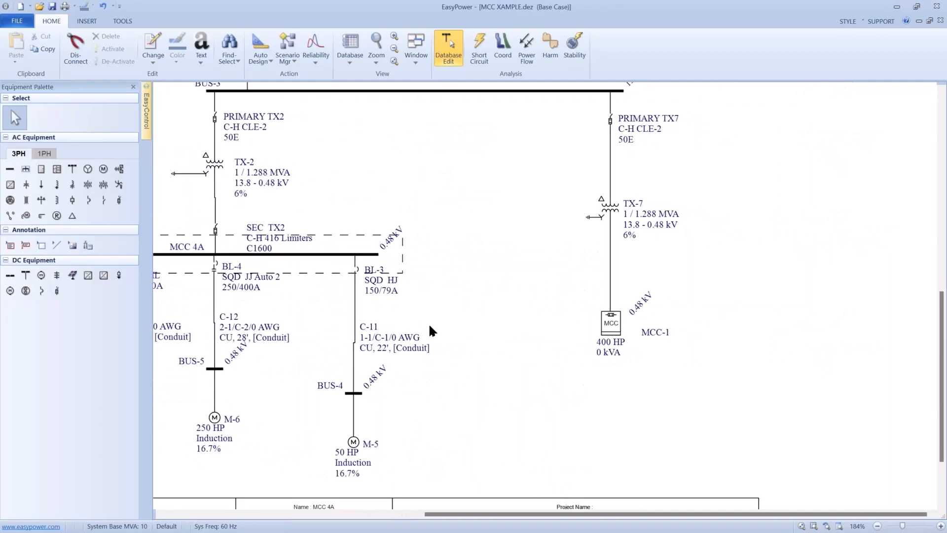
left_click_drag(430, 325, 502, 325)
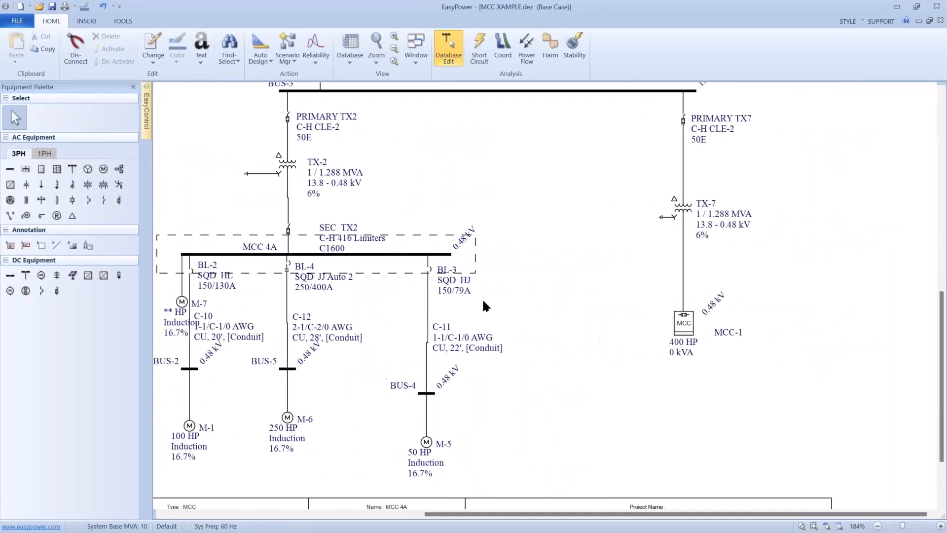
left_click(182, 299)
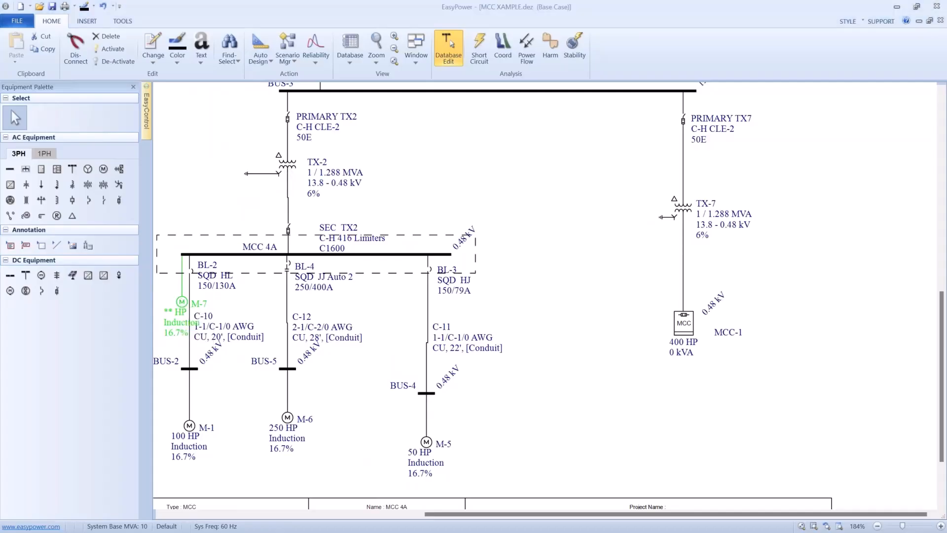
key("Delete")
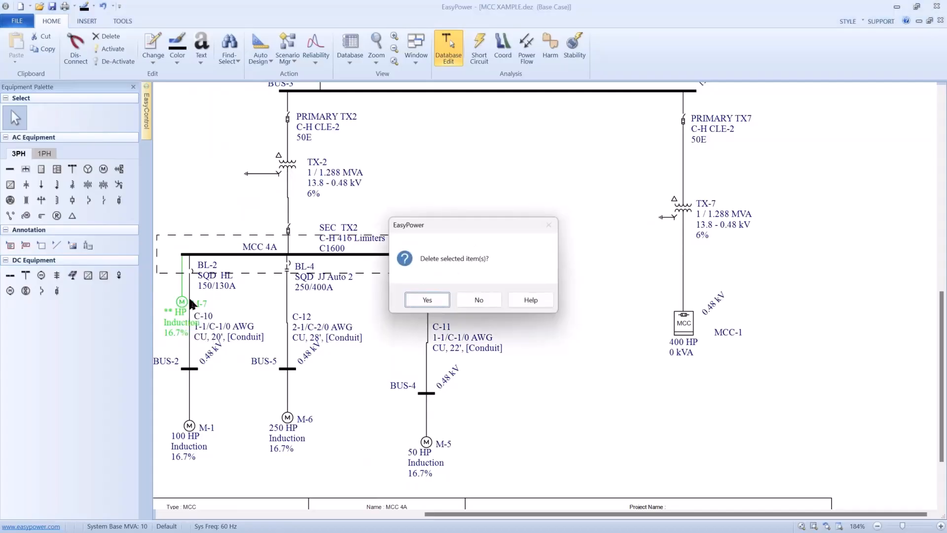
left_click(426, 300)
- Calculate the short-circuit interrupting rating of MCC-1's incoming main fuse in its device settings
left_click_drag(529, 311, 493, 260)
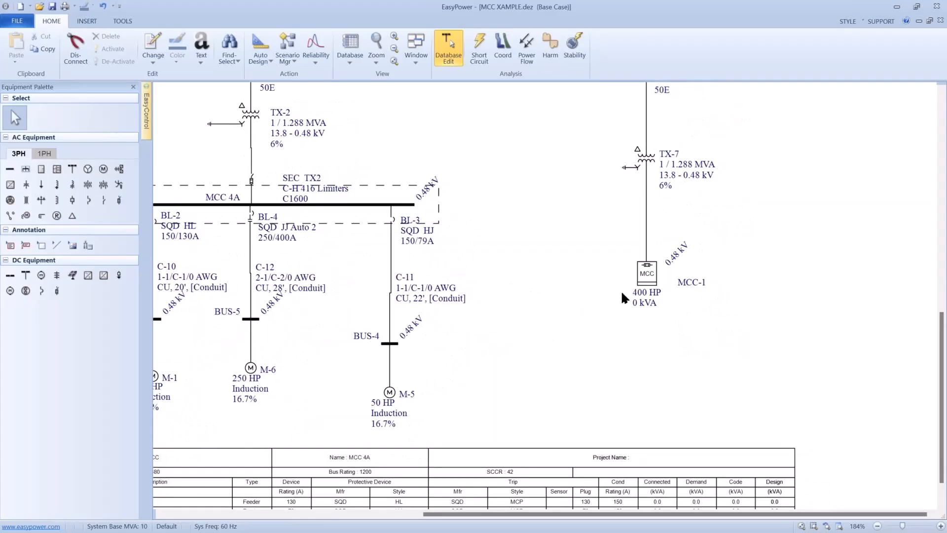
double_click(641, 276)
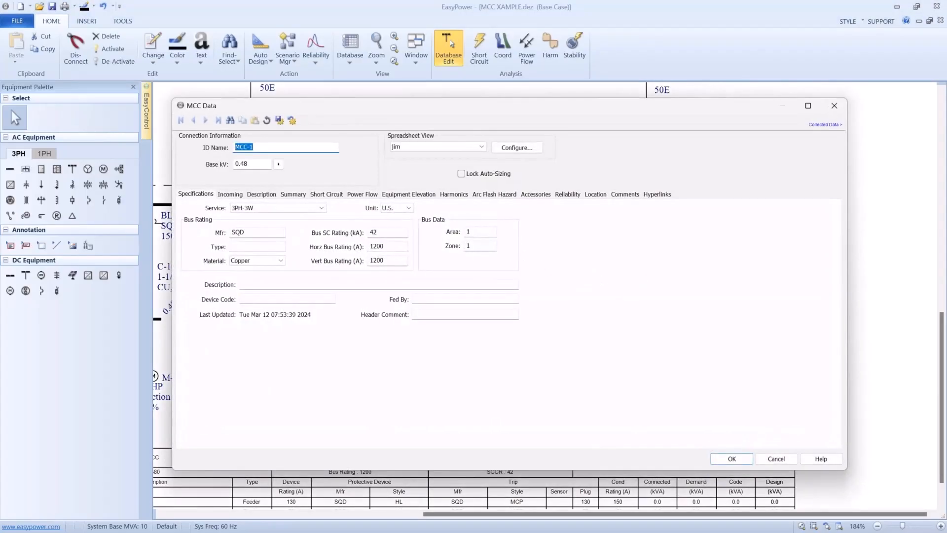
left_click_drag(337, 106, 378, 112)
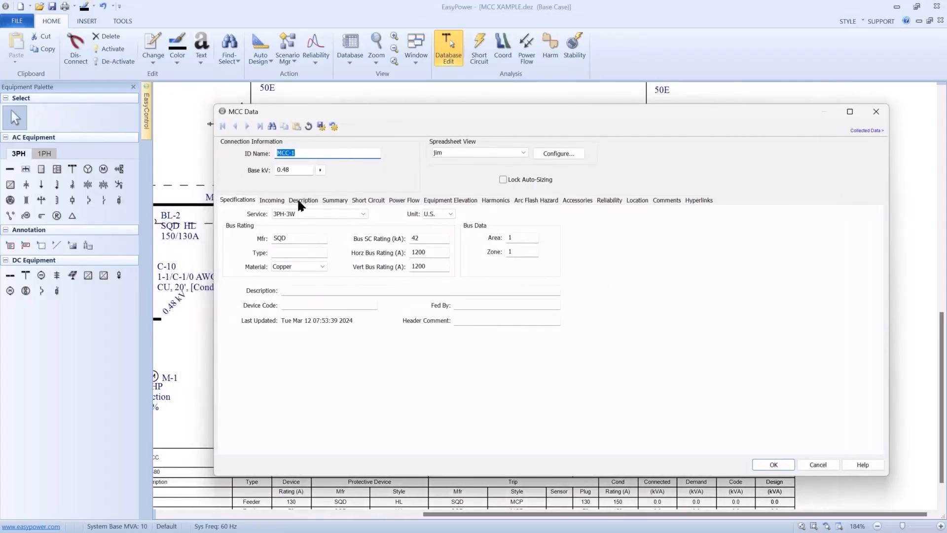
left_click(283, 199)
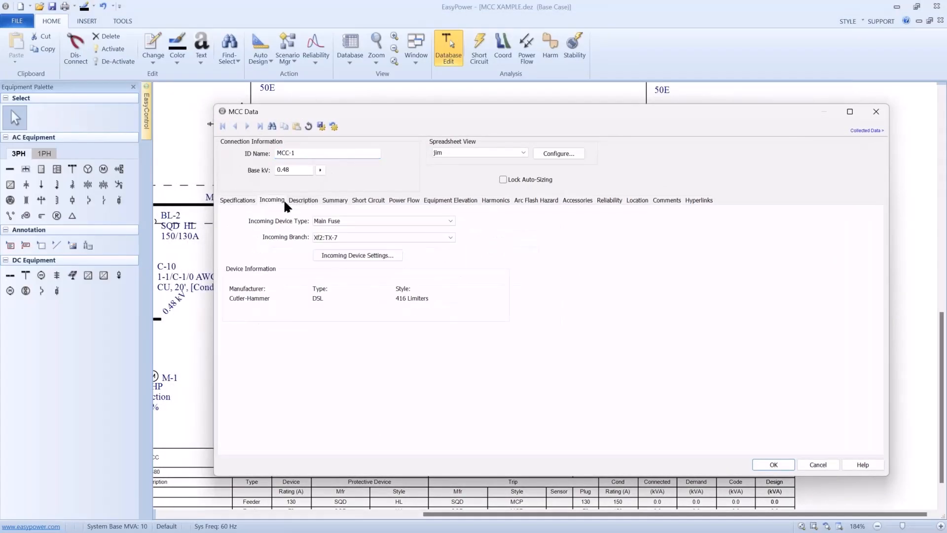
left_click(333, 258)
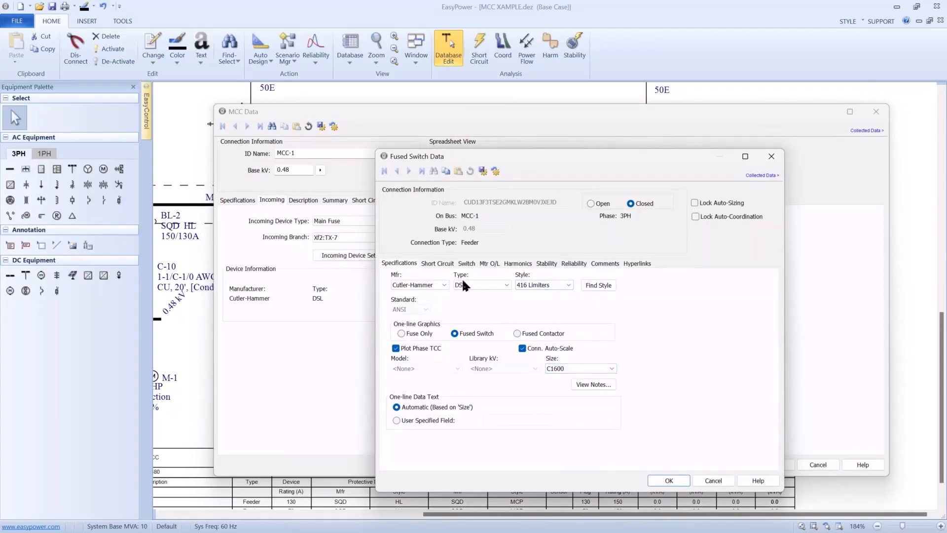
left_click(439, 263)
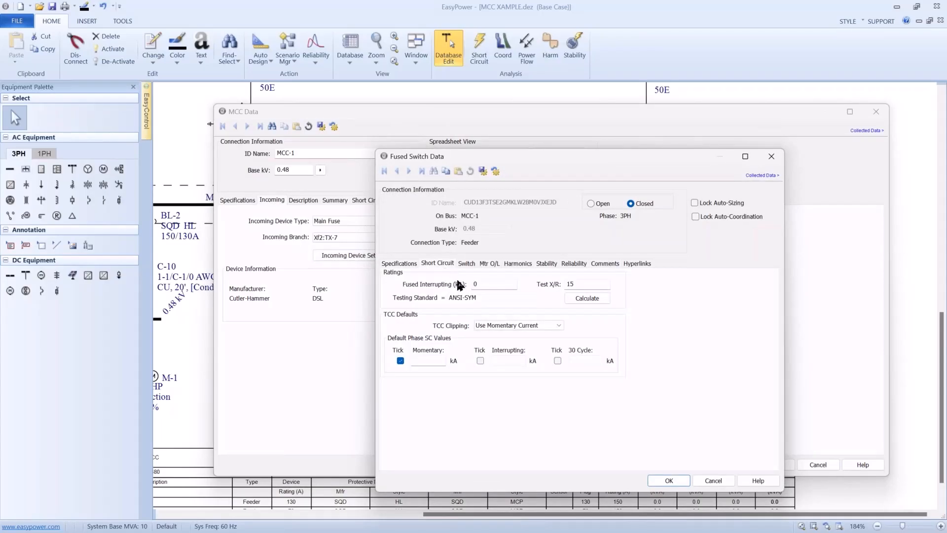
left_click(578, 298)
left_click(661, 481)
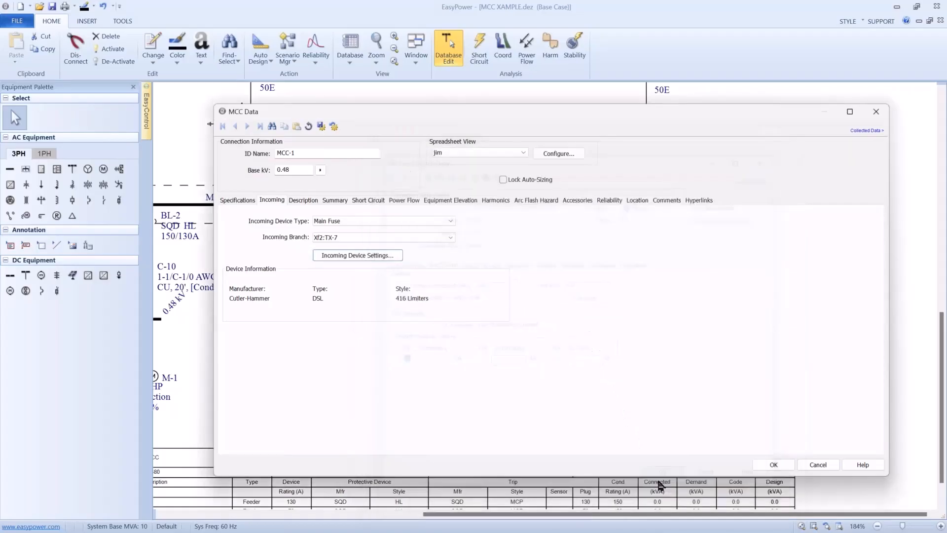
- Read MCC-1's comments and examine the load types of its motor rows in the description spreadsheet
left_click(670, 200)
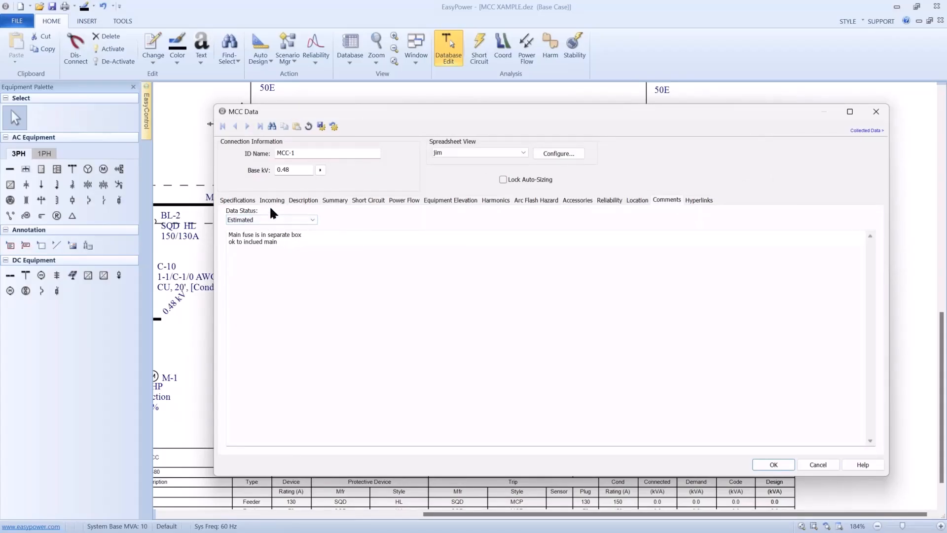
left_click(297, 201)
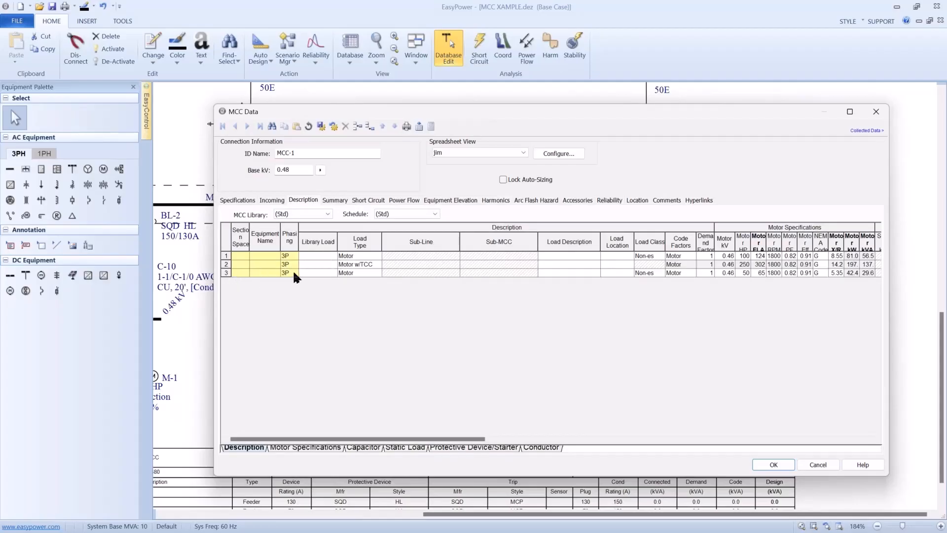
left_click(381, 255)
left_click(381, 256)
left_click_drag(427, 113, 520, 133)
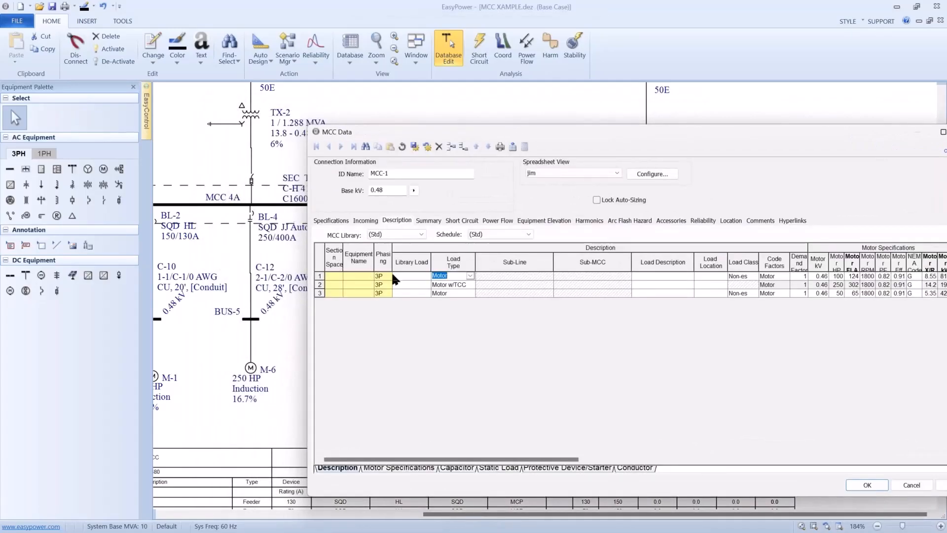
left_click(465, 291)
left_click_drag(493, 130, 402, 125)
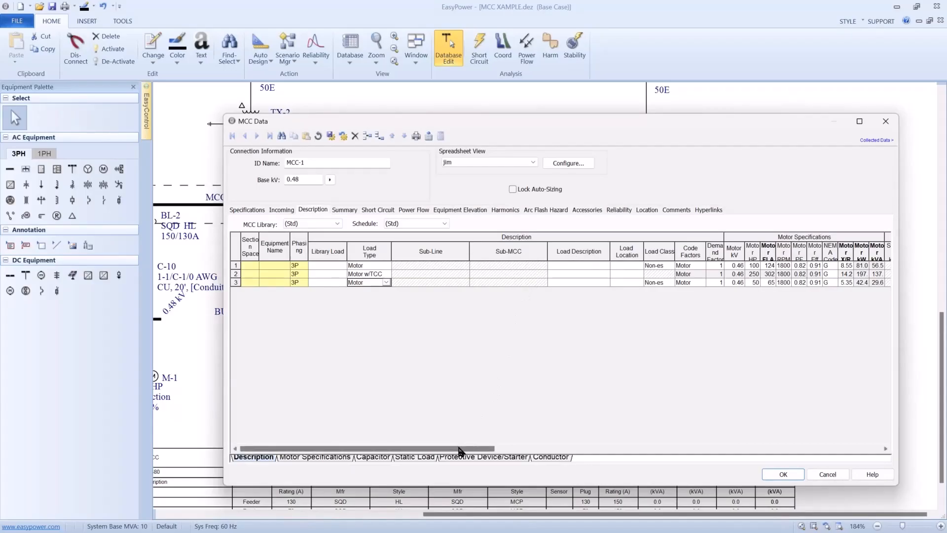
- Review MCC-1's starter and conductor data and the columns included in its spreadsheet view configuration
left_click_drag(466, 448, 816, 448)
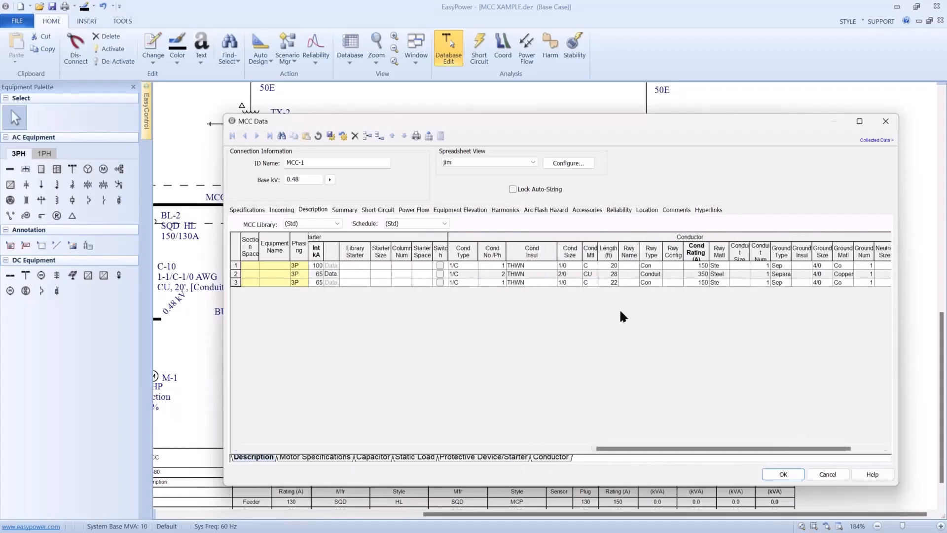
left_click(562, 164)
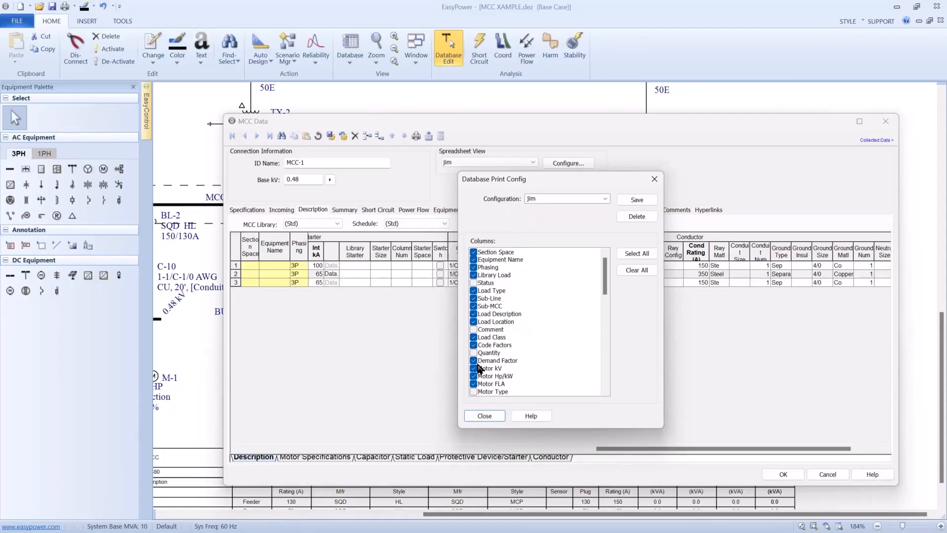
left_click(486, 416)
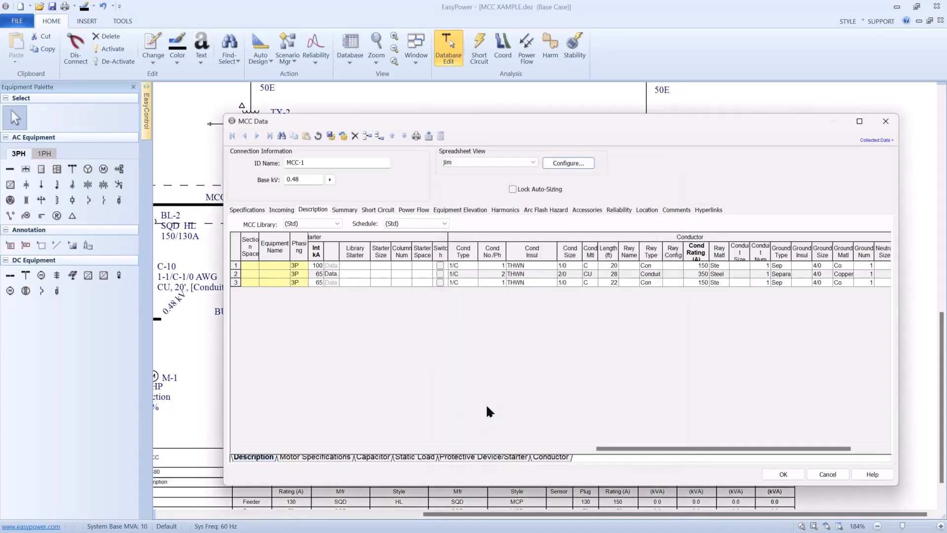
- Review the motor specifications, including the FLA values, and row 2's load type in MCC-1's description spreadsheet
left_click(290, 458)
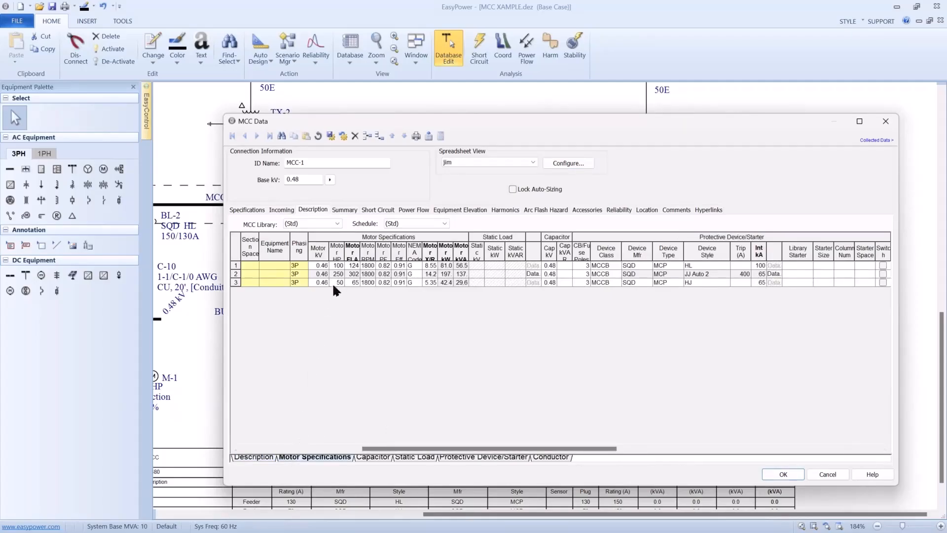
left_click(353, 257)
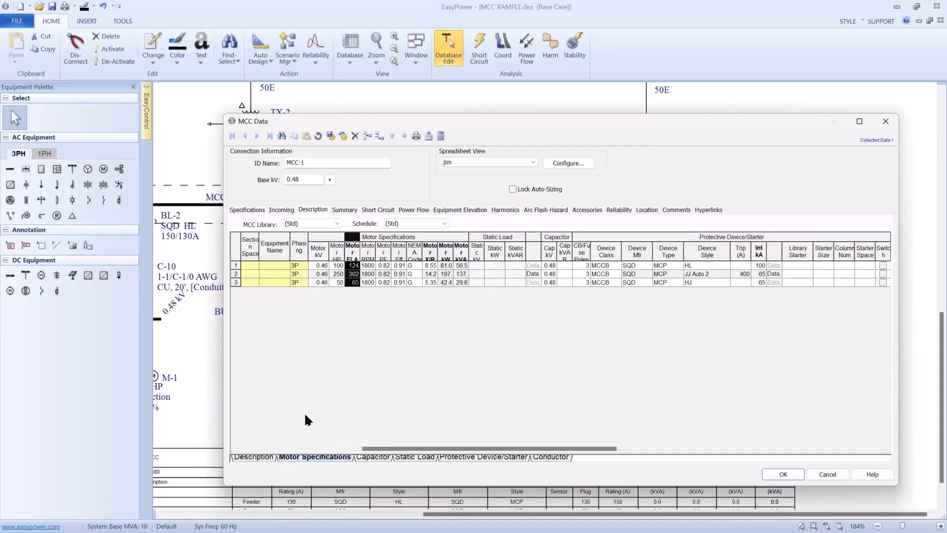
left_click(260, 458)
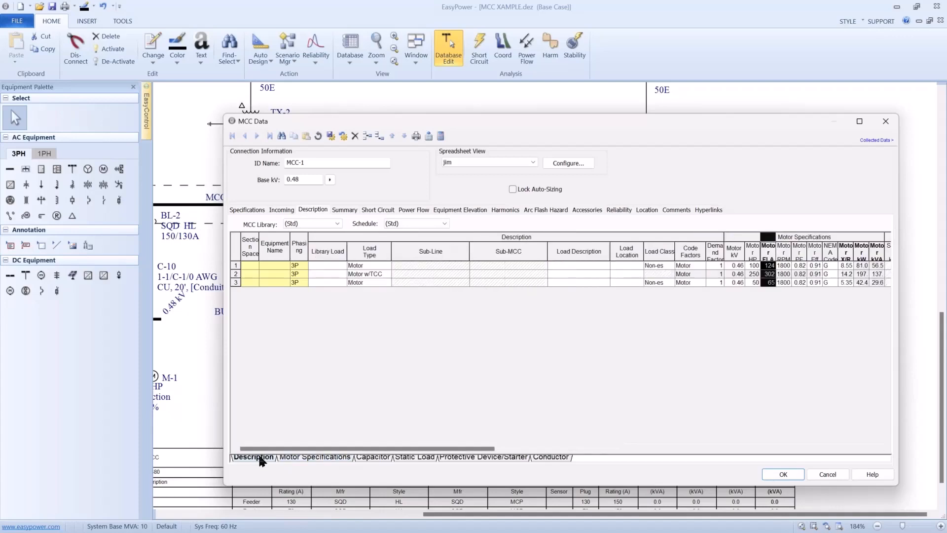
left_click(373, 276)
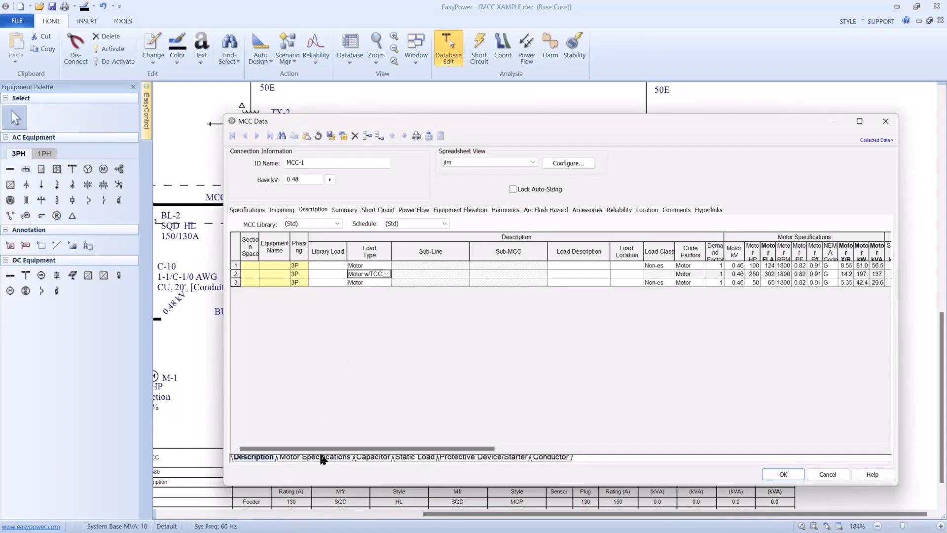
left_click_drag(326, 451, 395, 452)
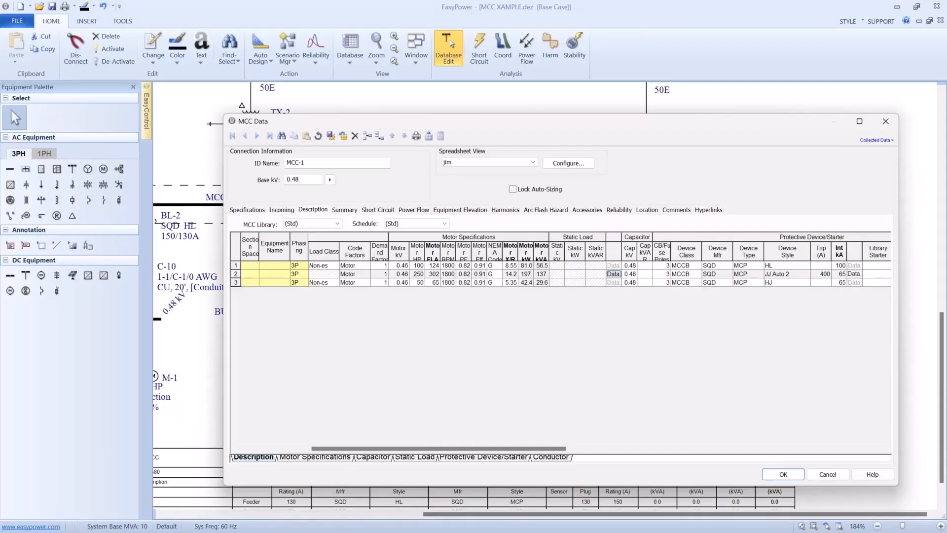
- Turn on plotting of the thermal limit curve in the TCC settings of MCC-1's row 2 motor
left_click(613, 273)
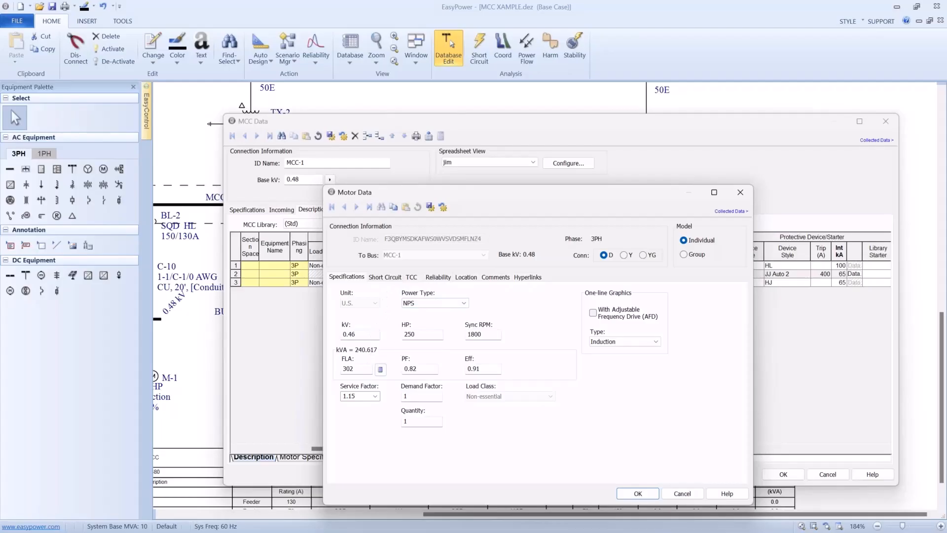
left_click(404, 278)
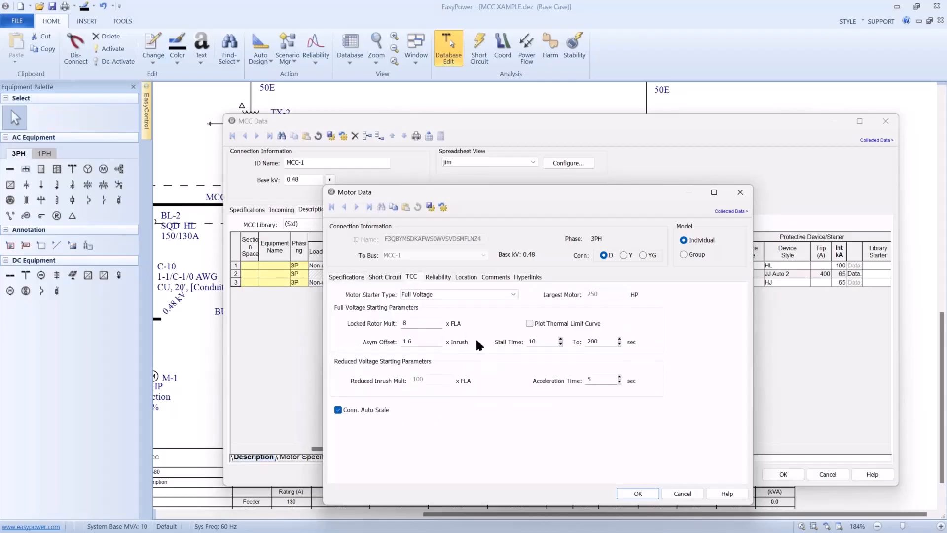
left_click(530, 324)
left_click(629, 489)
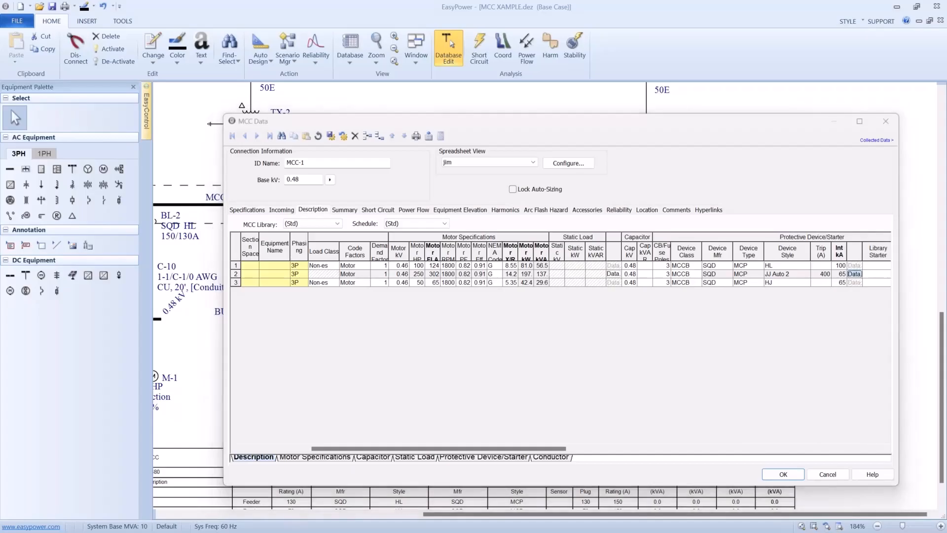
- Review the specifications, short-circuit, phase trip and motor overload settings of MCC-1's row 2 breaker
left_click(854, 274)
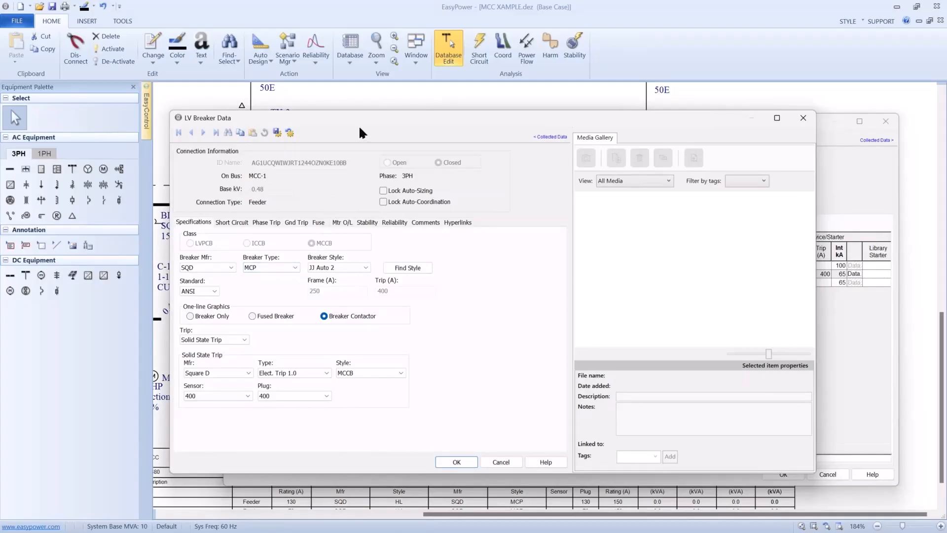
left_click_drag(365, 116, 367, 105)
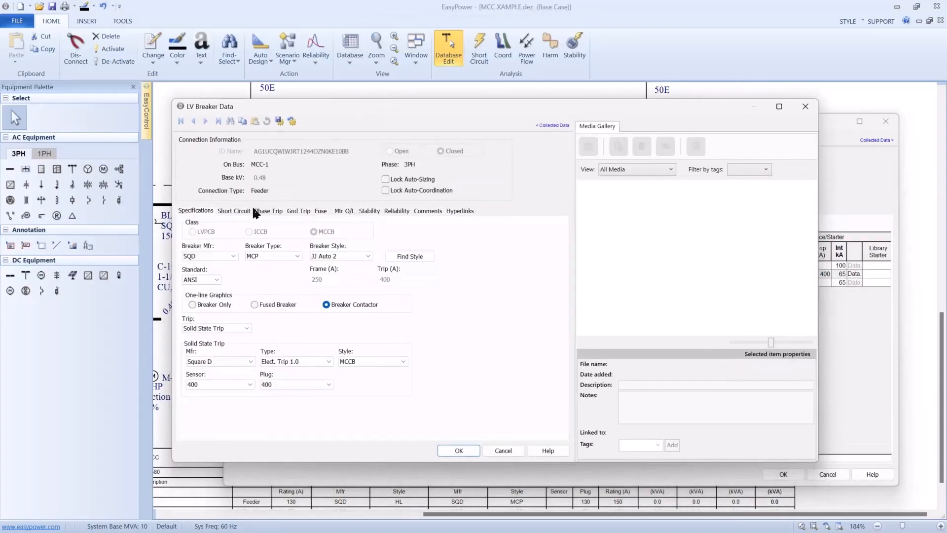
left_click(235, 210)
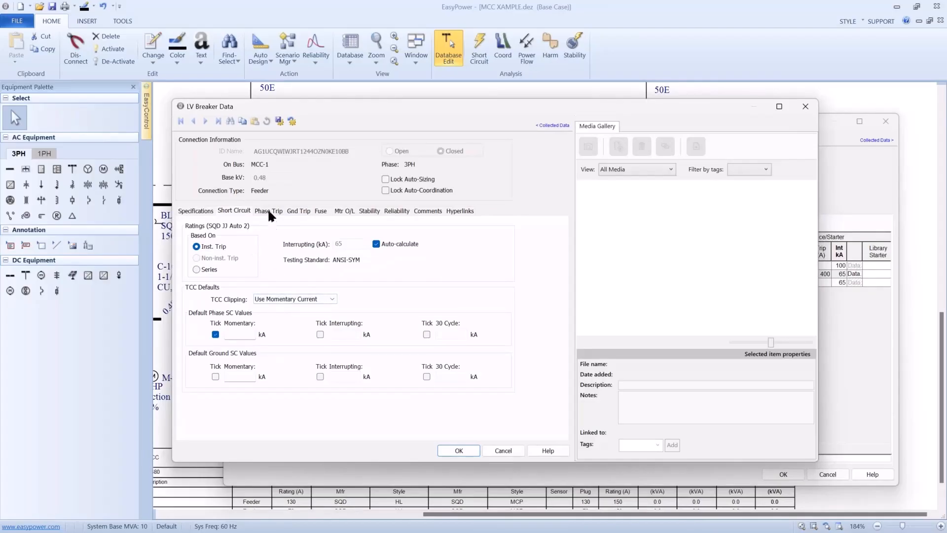
left_click(270, 215)
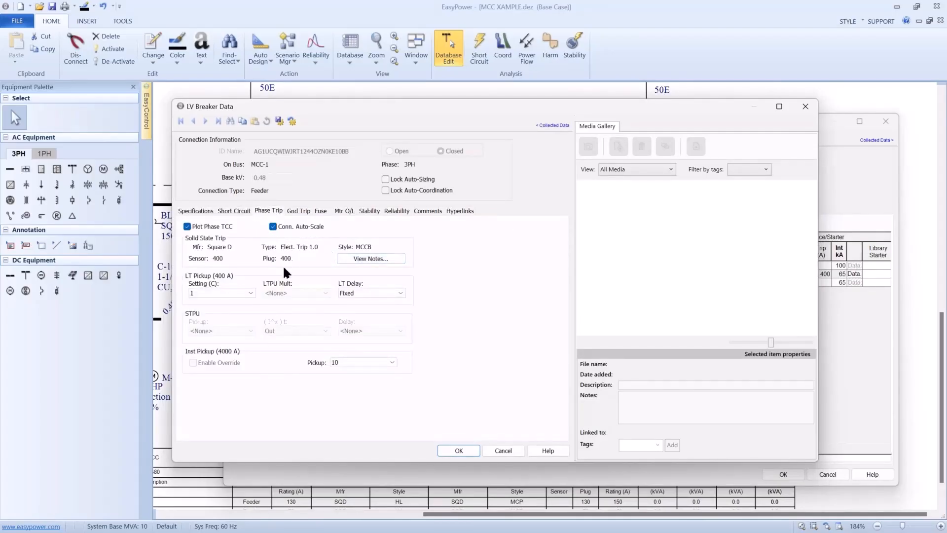
left_click(234, 209)
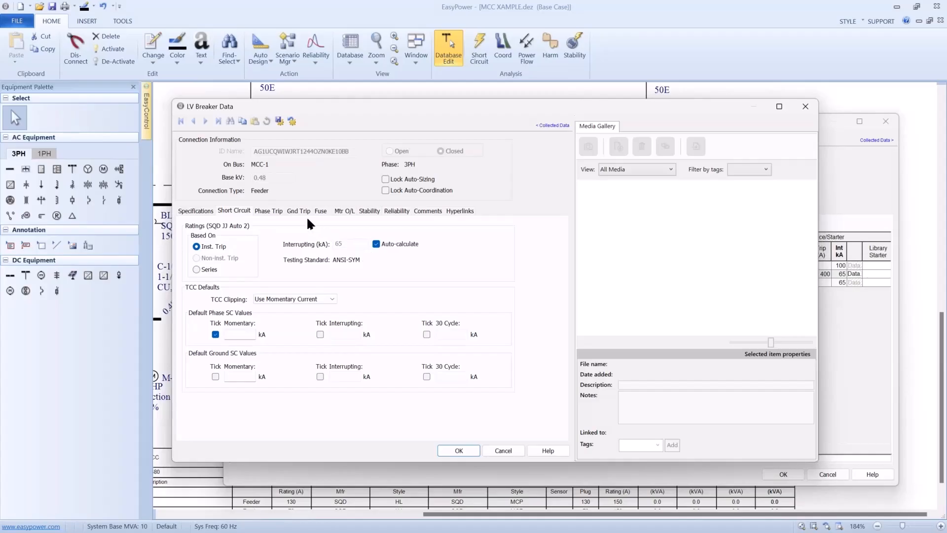
left_click(344, 210)
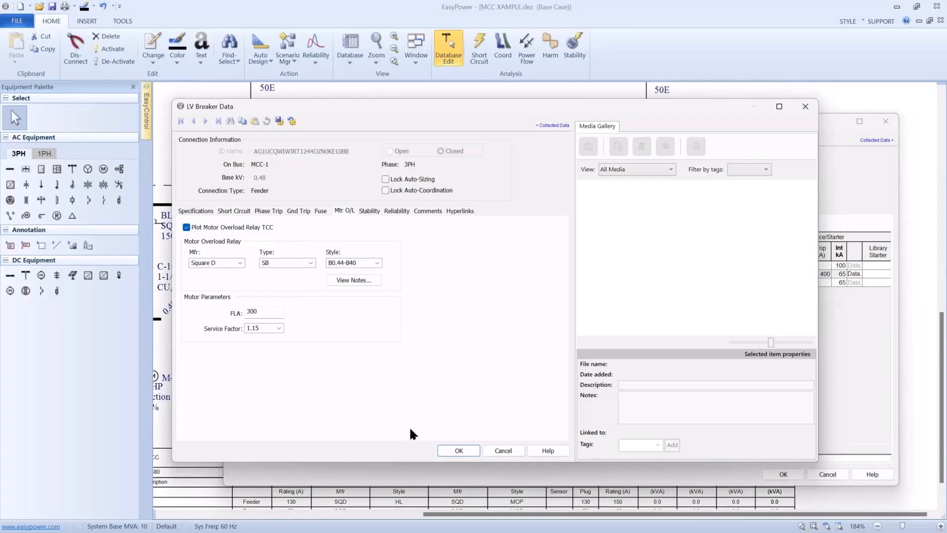
left_click(458, 450)
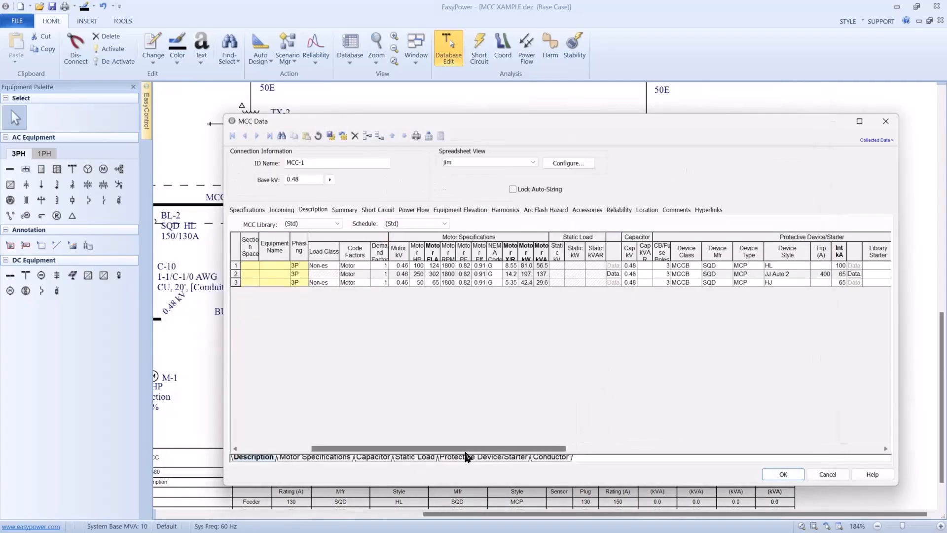
- Examine MCC-1's conductor columns, the size choices for row 1 and the detailed cable data of row 2
left_click_drag(466, 451, 785, 448)
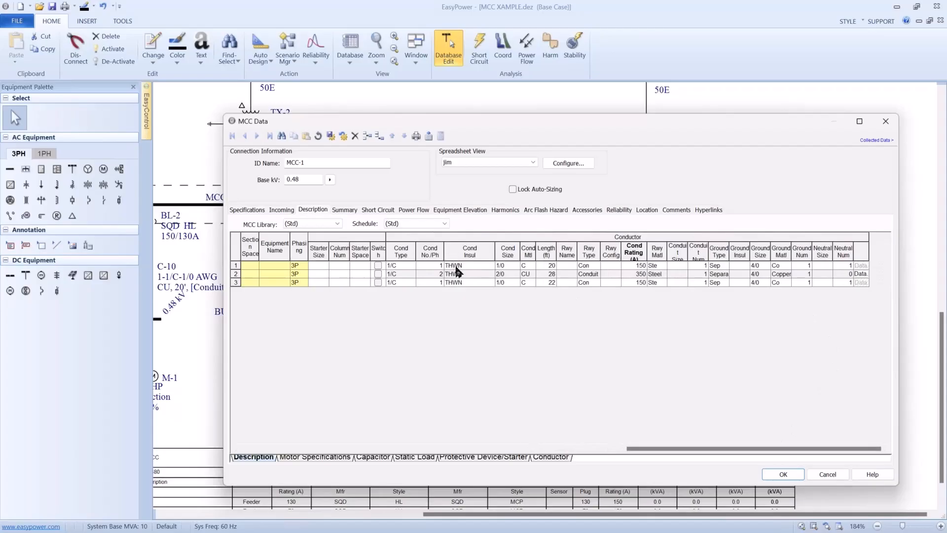
left_click(499, 265)
left_click(517, 266)
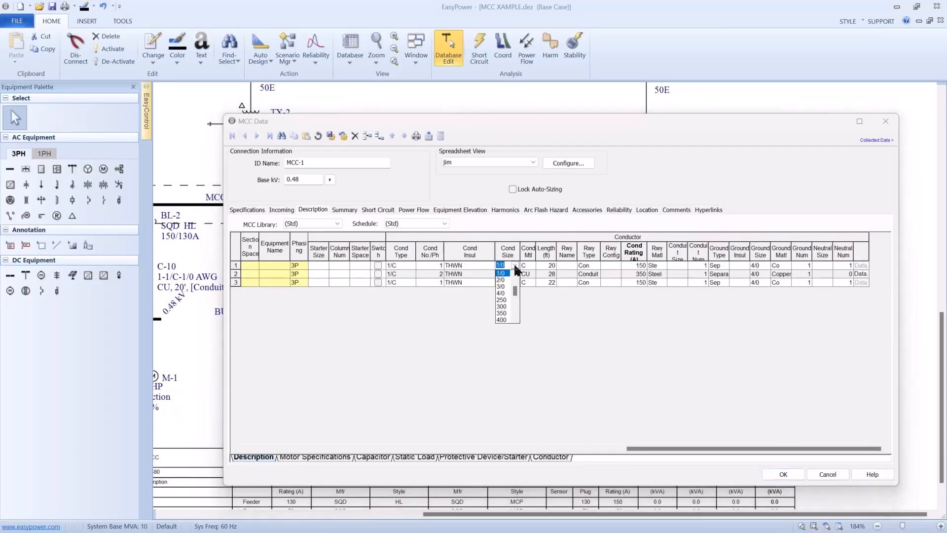
left_click(513, 266)
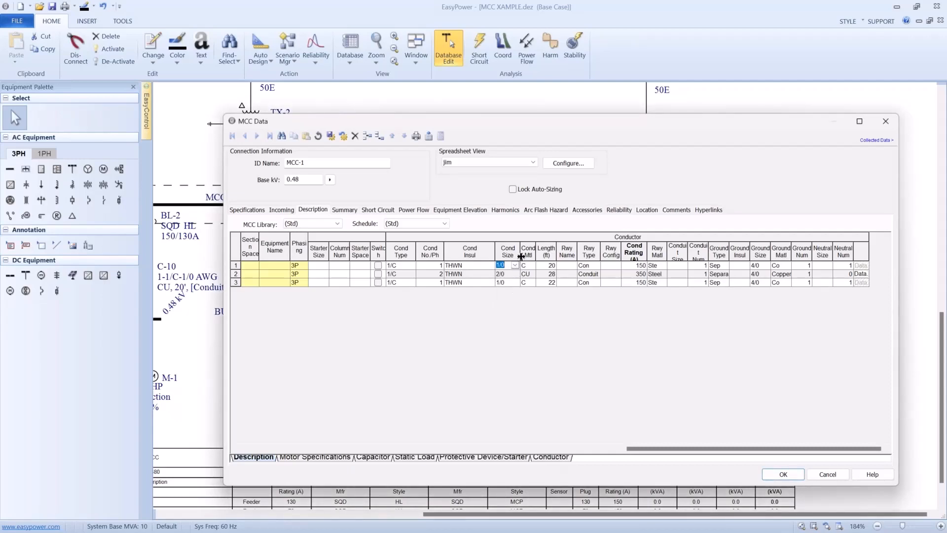
mouse_move(521, 255)
left_mouse_down()
mouse_move(538, 256)
mouse_move(517, 255)
left_mouse_up()
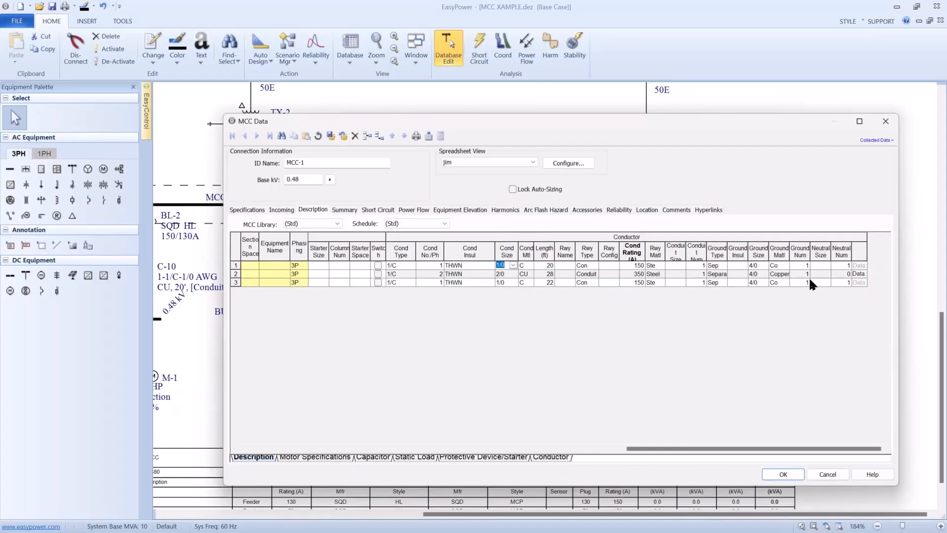
left_click(855, 275)
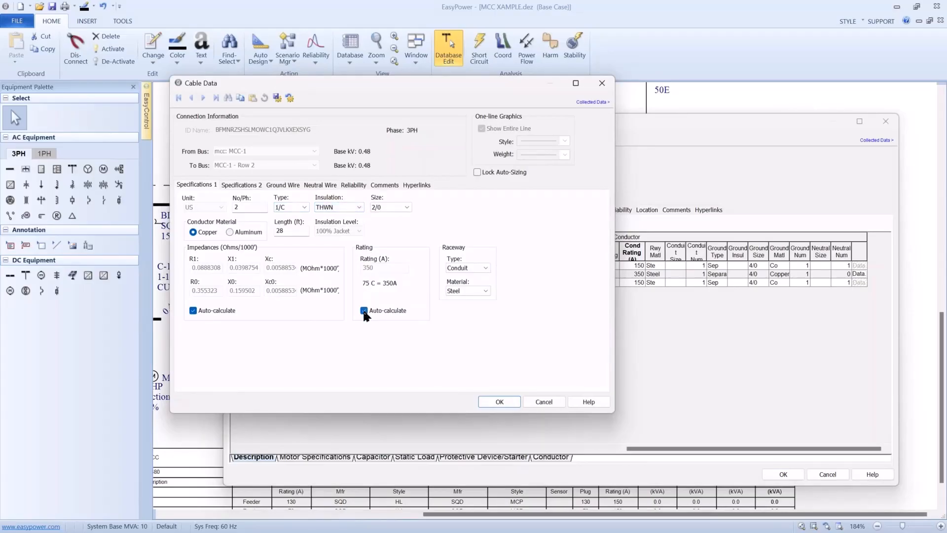
left_click(499, 402)
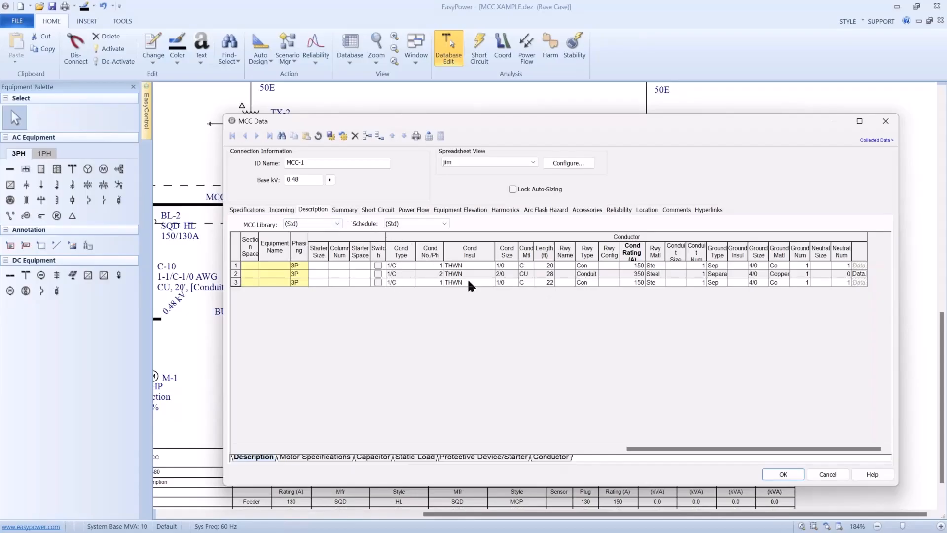
- Recalculate the downstream load in MCC-1's load summary, accepting the update of the code design kVAs
left_click(344, 211)
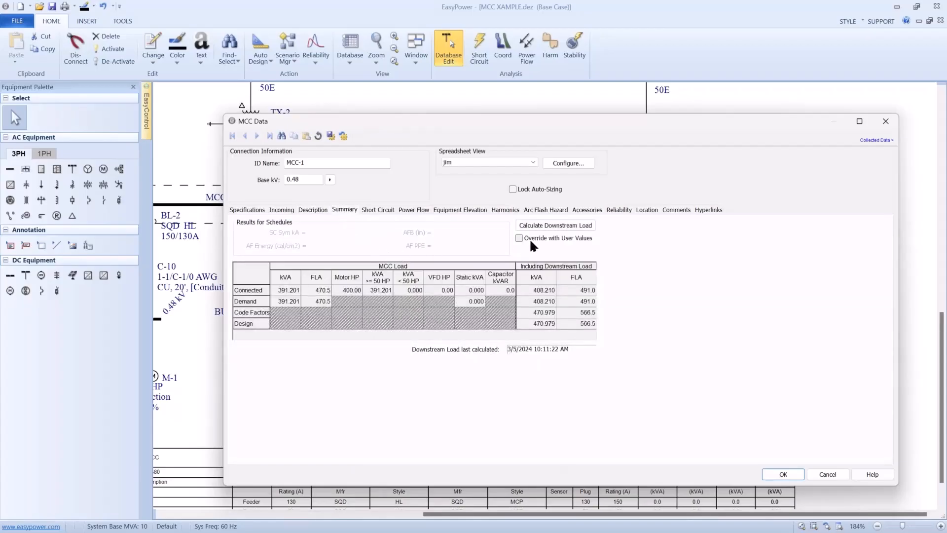
left_click(539, 228)
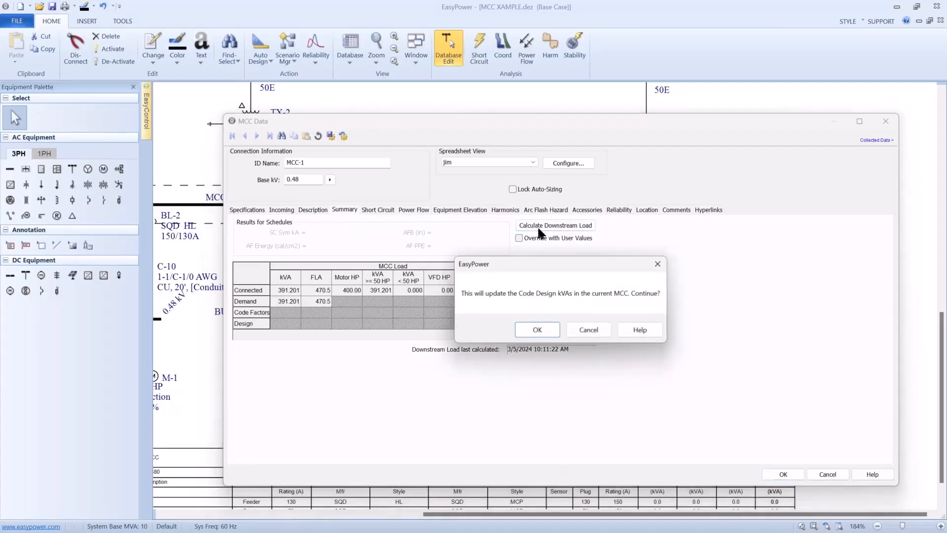
left_click(545, 328)
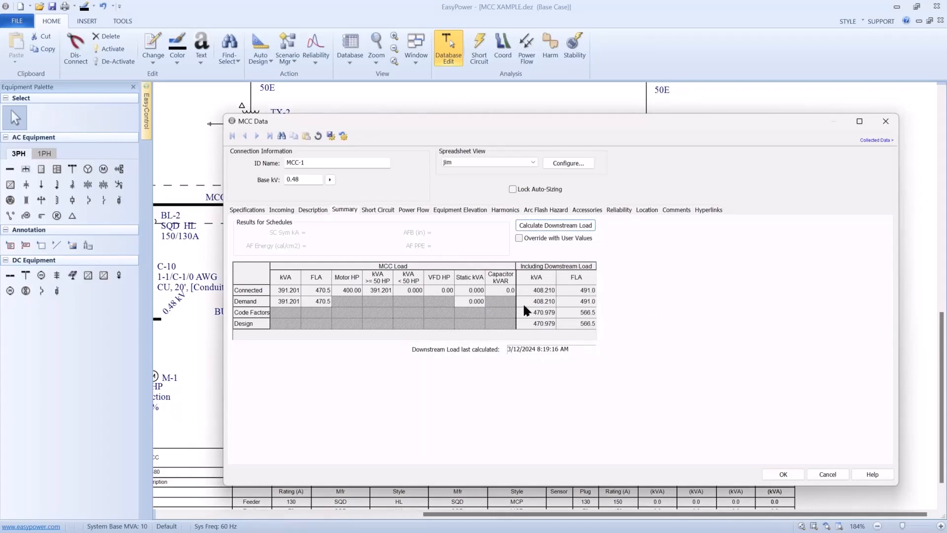
- Clear and recalculate the average X/R for motors over 50 HP in MCC-1's short-circuit data, and accept the MCC data
left_click(364, 209)
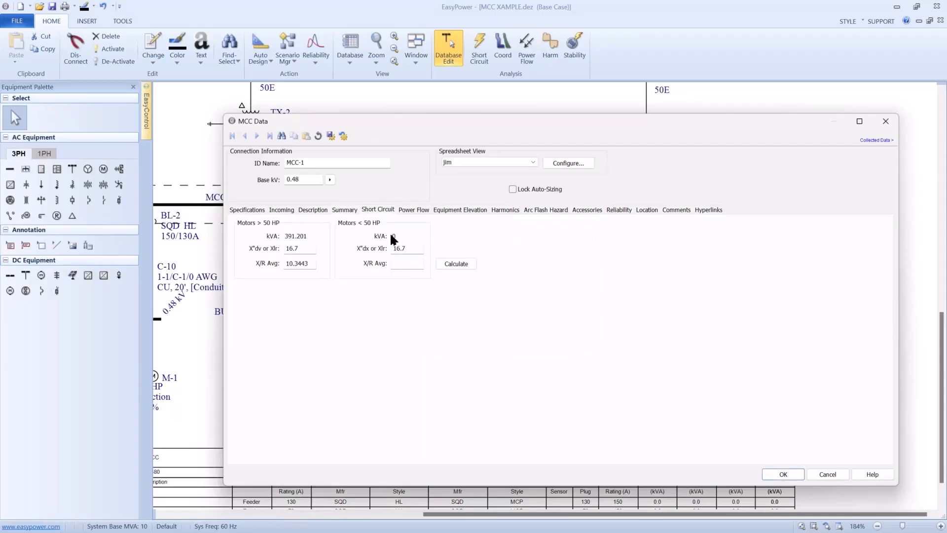
left_click(443, 264)
left_click_drag(313, 265, 281, 266)
key("BackSpace")
left_click(448, 265)
left_click(775, 472)
- Plot the time-current curves of TX-7 and MCC-1 in Coordination, hiding the plot's title block and one-line
left_click_drag(736, 416, 731, 436)
left_click_drag(690, 404, 673, 419)
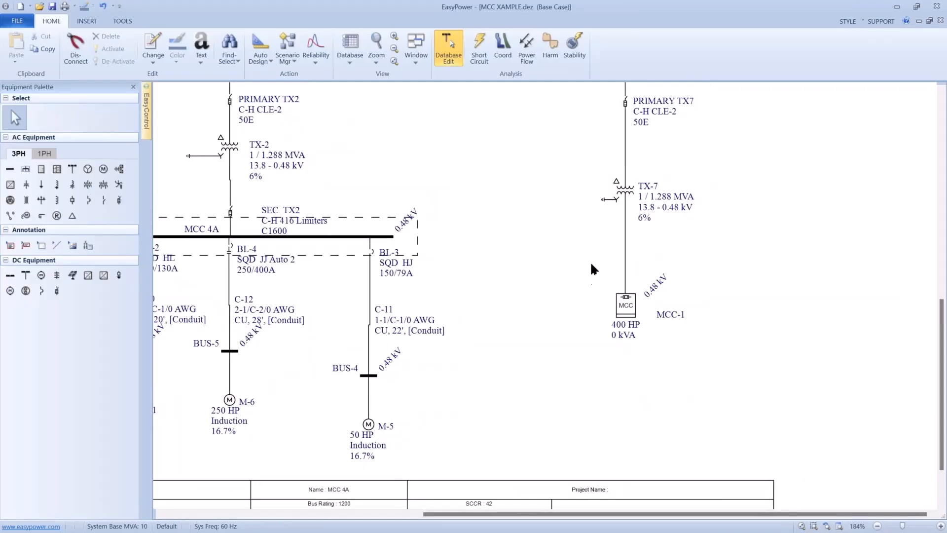
left_click_drag(592, 181, 671, 336)
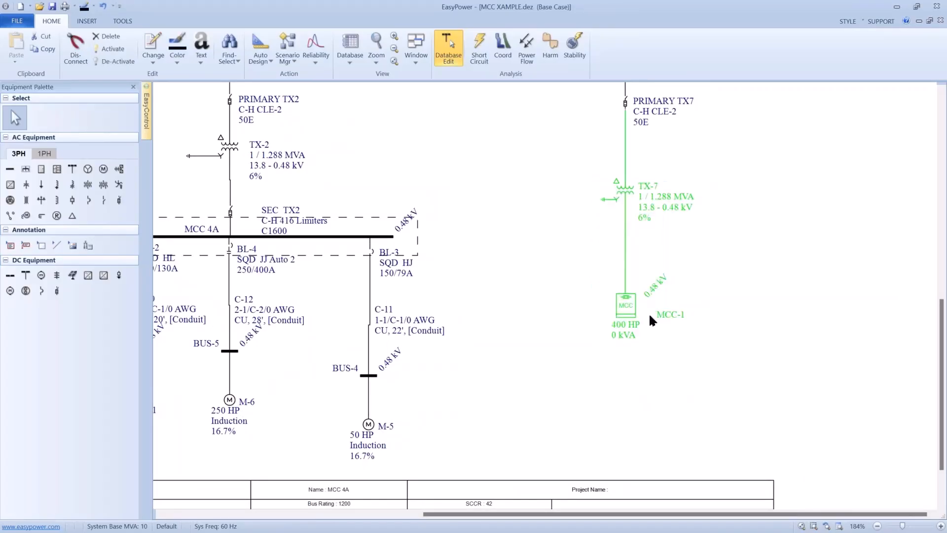
left_click(508, 46)
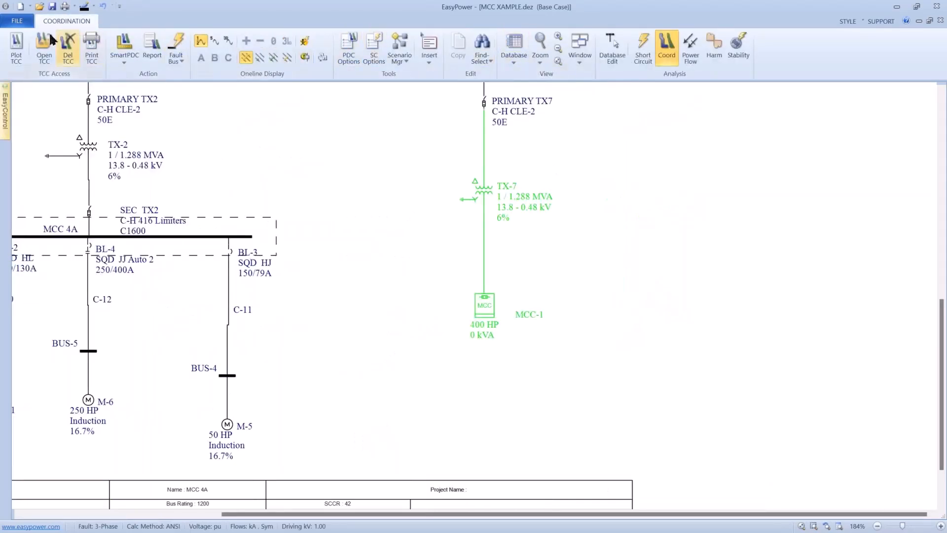
left_click(16, 47)
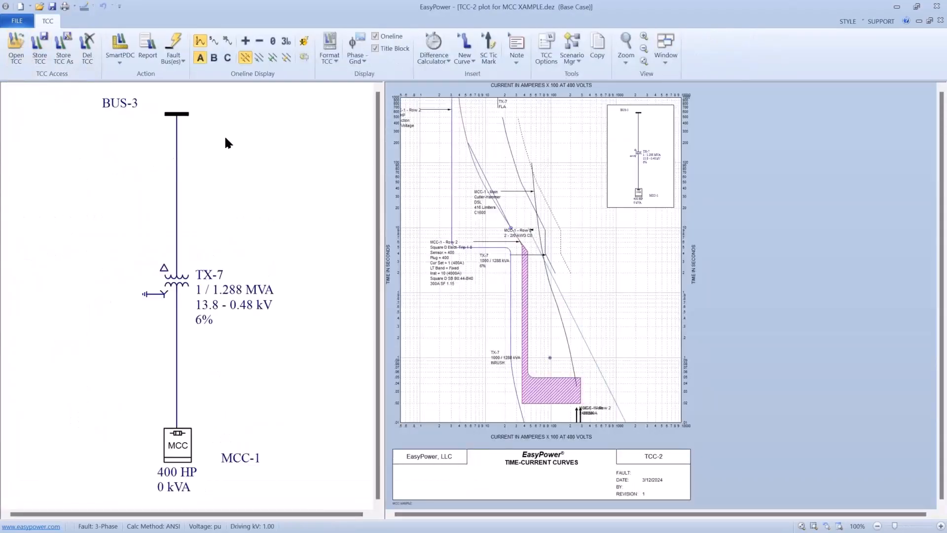
left_click(373, 43)
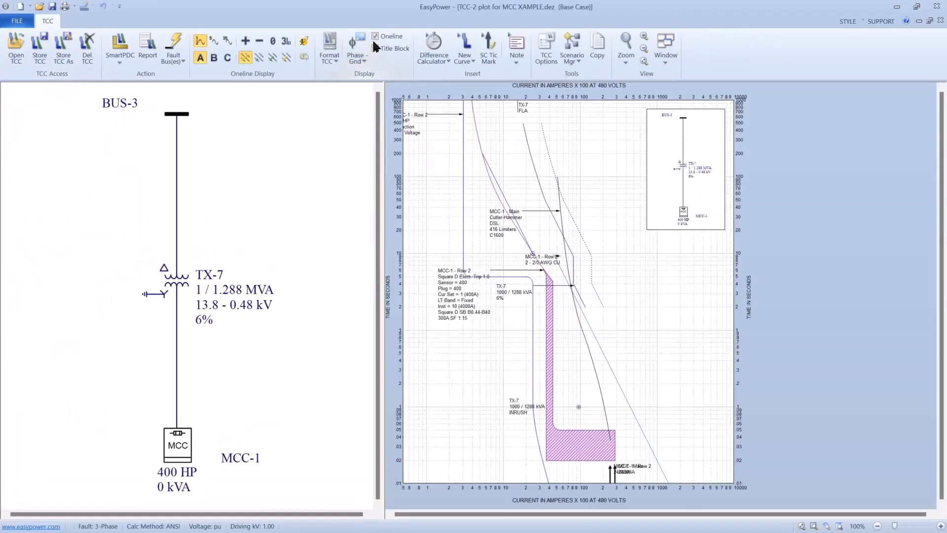
left_click(374, 37)
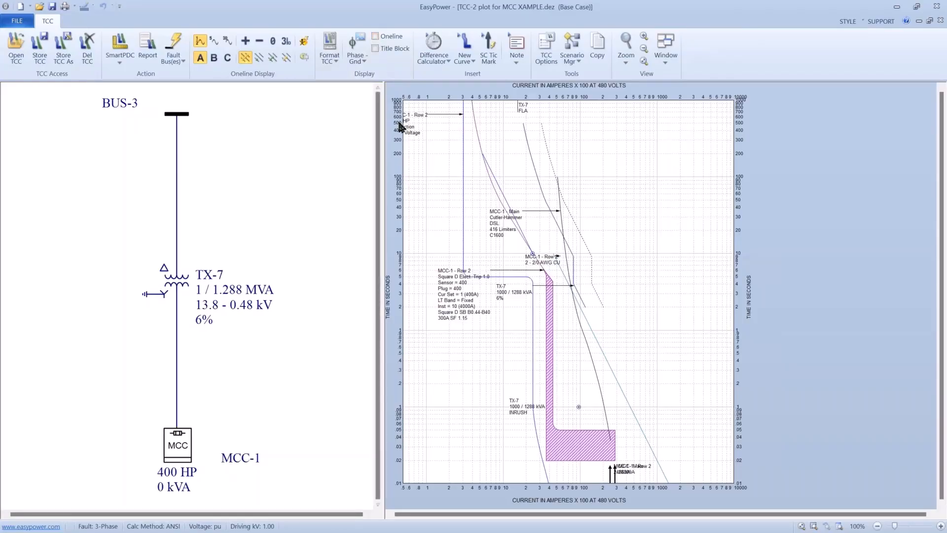
- Rearrange the motor, breaker, main fuse, cable and transformer inrush labels on the TCC plot so they no longer overlap
left_click_drag(405, 129, 448, 406)
left_click_drag(453, 303, 458, 353)
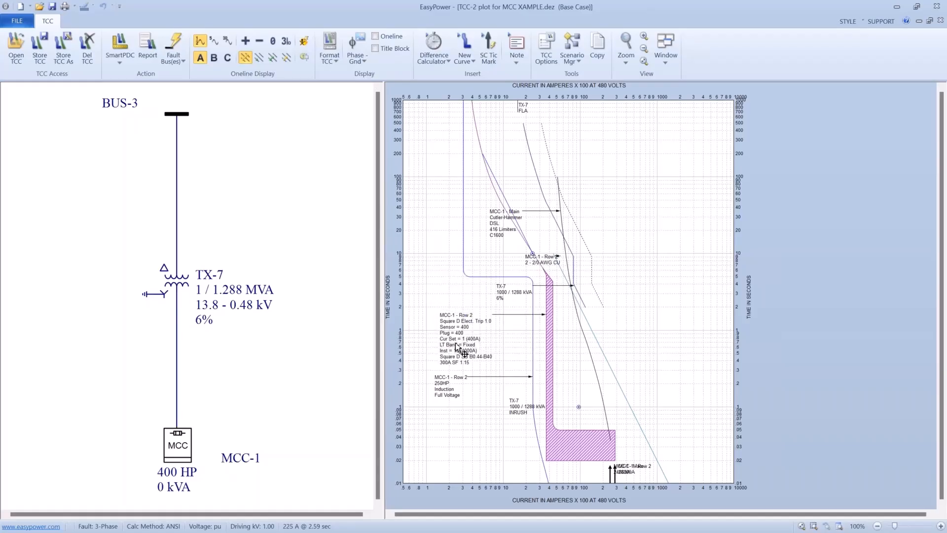
left_click_drag(501, 233, 678, 373)
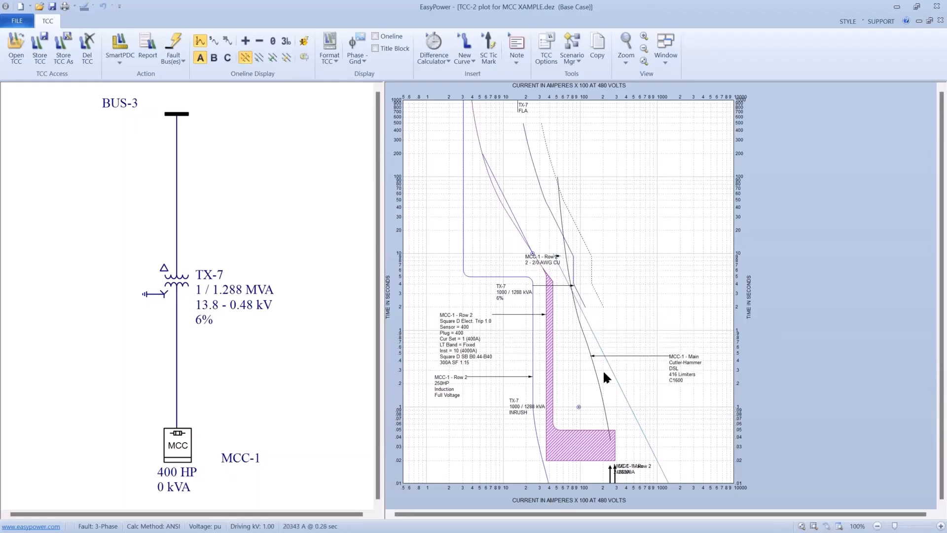
left_click_drag(546, 262, 640, 328)
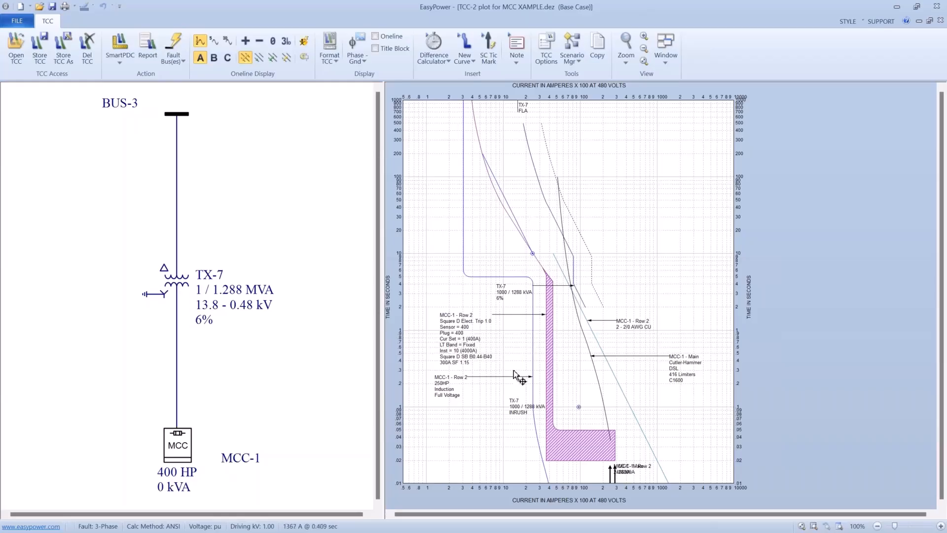
left_click_drag(510, 391, 619, 282)
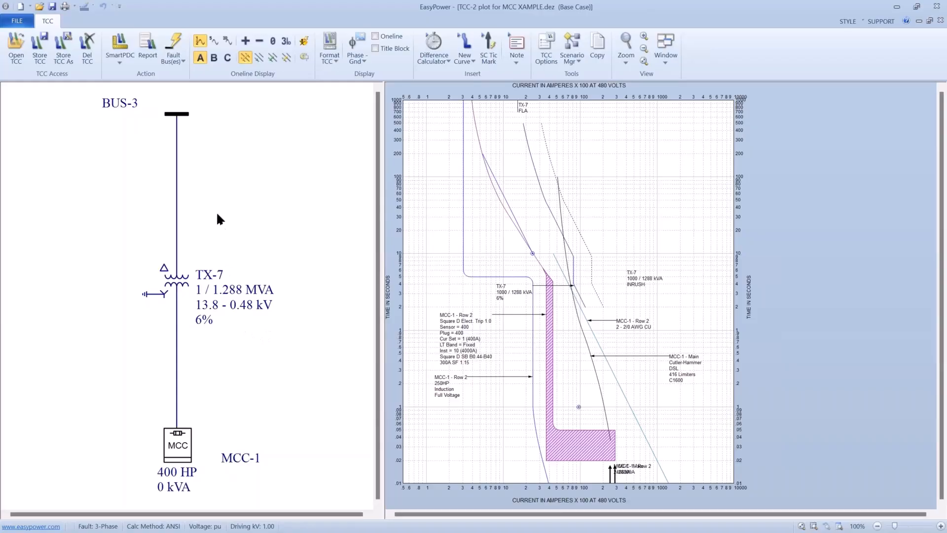
- Close the TCC-2 plot without storing its changes
left_click(21, 24)
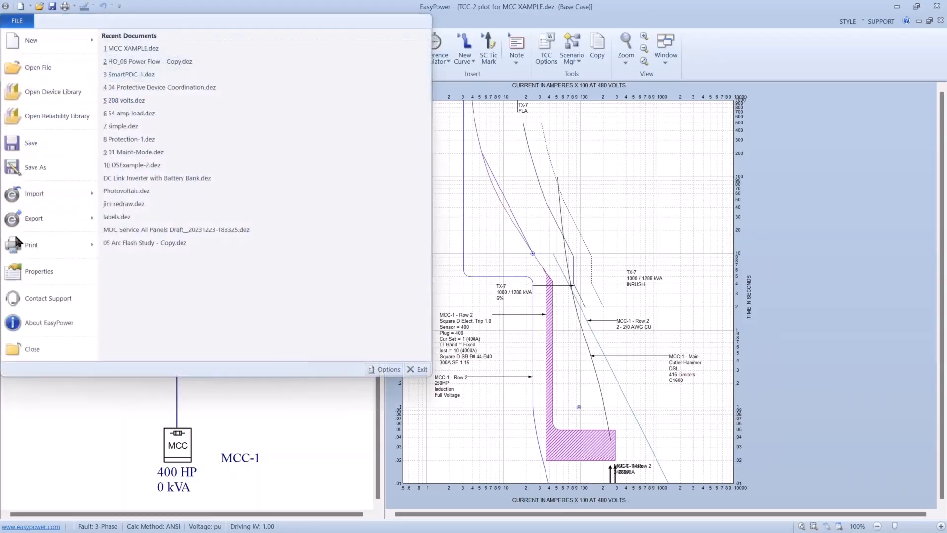
left_click(16, 348)
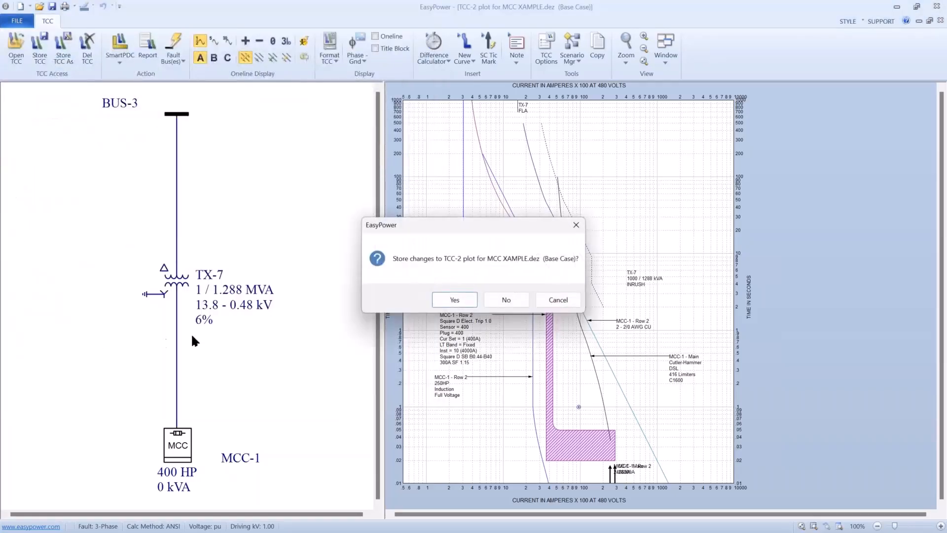
left_click(493, 299)
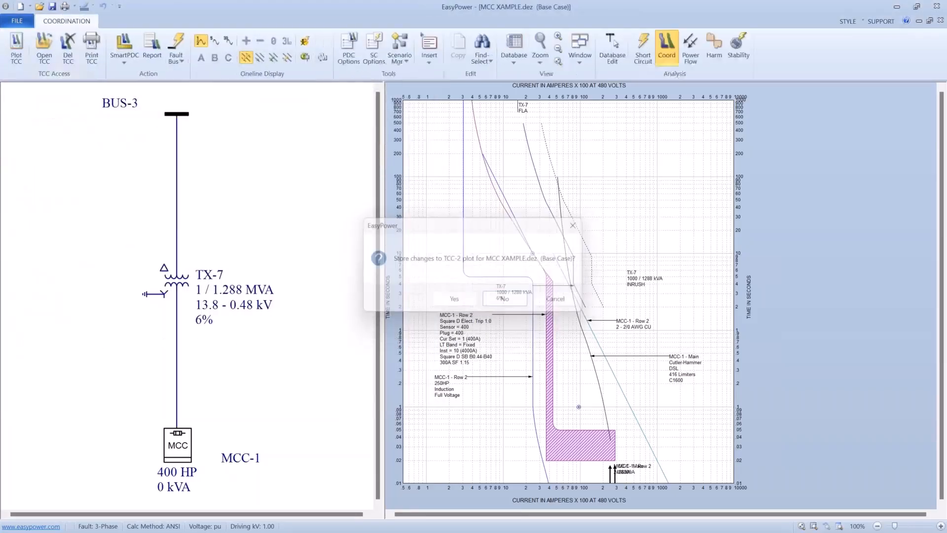
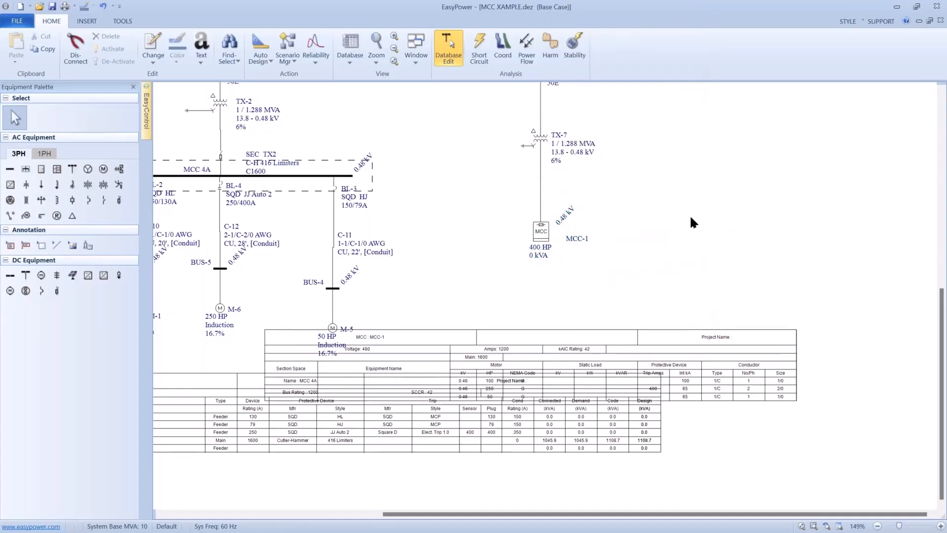
- Move the MCC-1 schedule off the MCC 4A schedule into the empty space beside TX-7 and MCC-1
left_click_drag(691, 220, 358, 240)
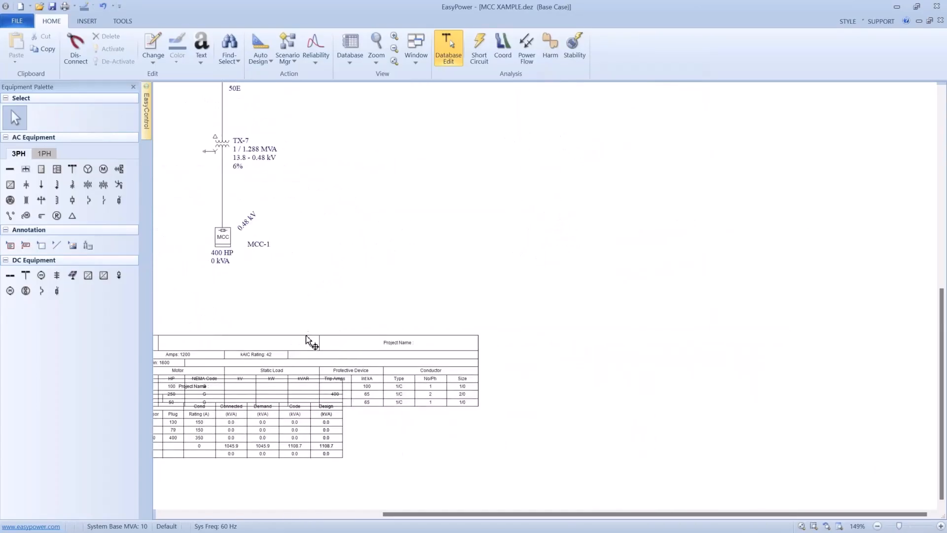
left_click_drag(306, 337, 648, 158)
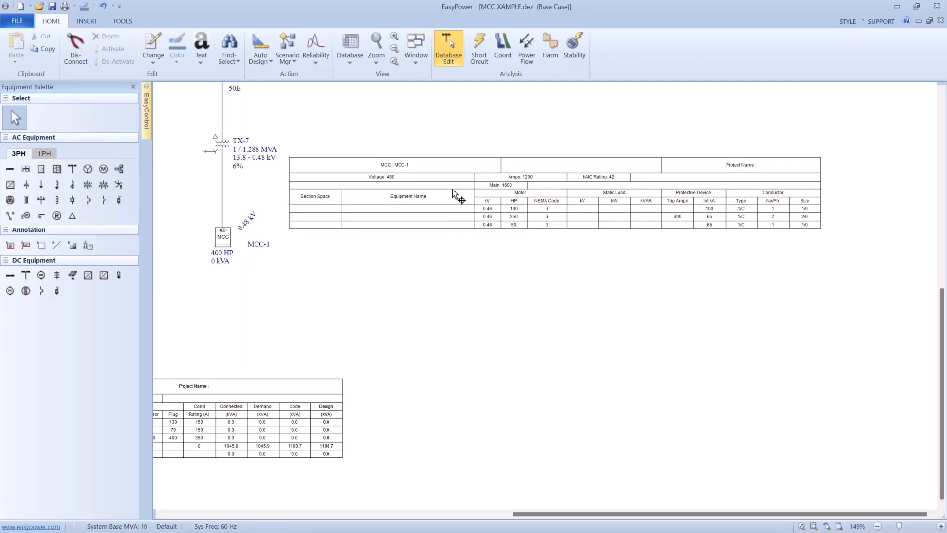
left_click_drag(452, 170, 456, 180)
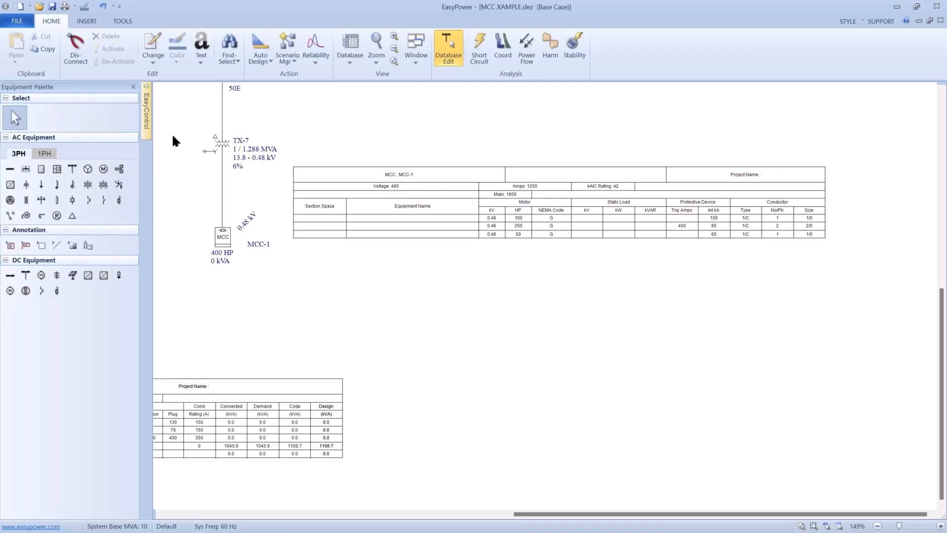
- Specify ArcFlash-MccSchedule.ezmcc as the file's MCC schedule template and update all existing schedules with it
left_click(26, 26)
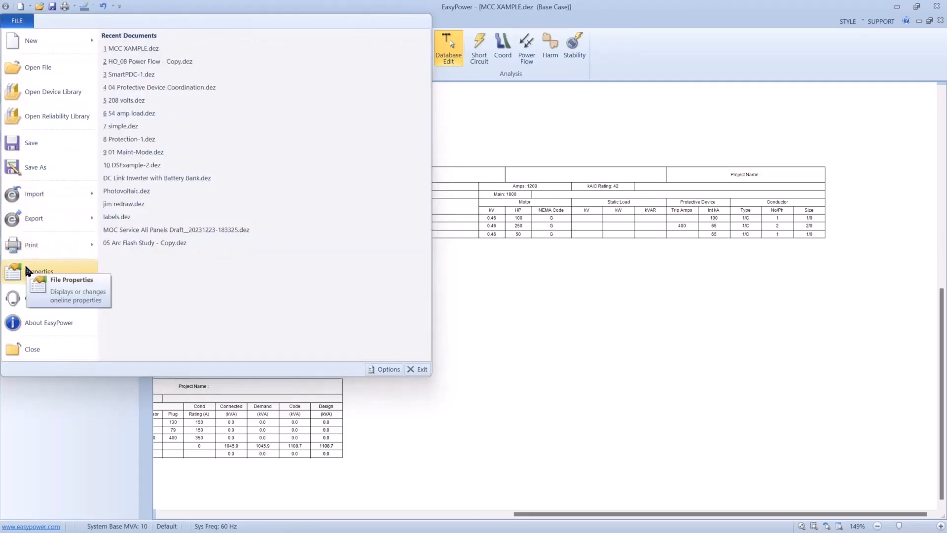
left_click(25, 268)
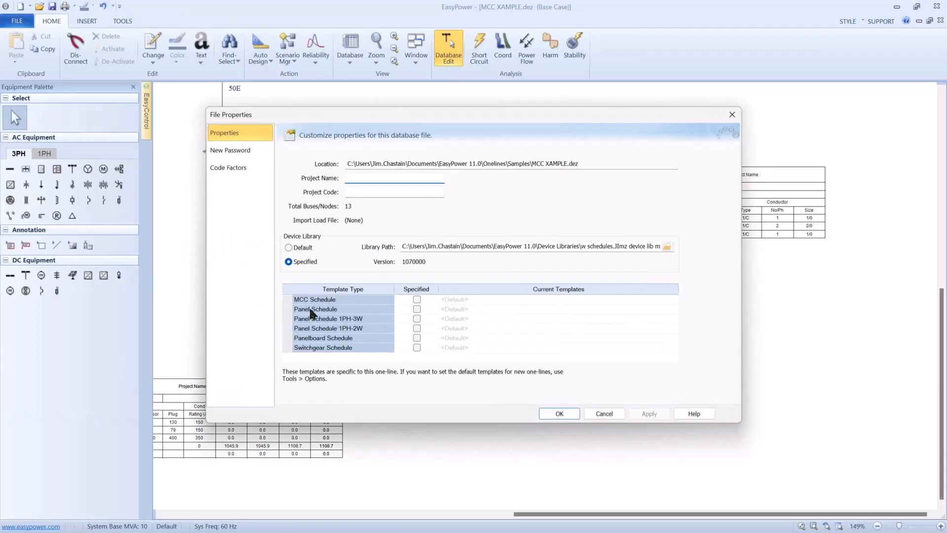
left_click(410, 298)
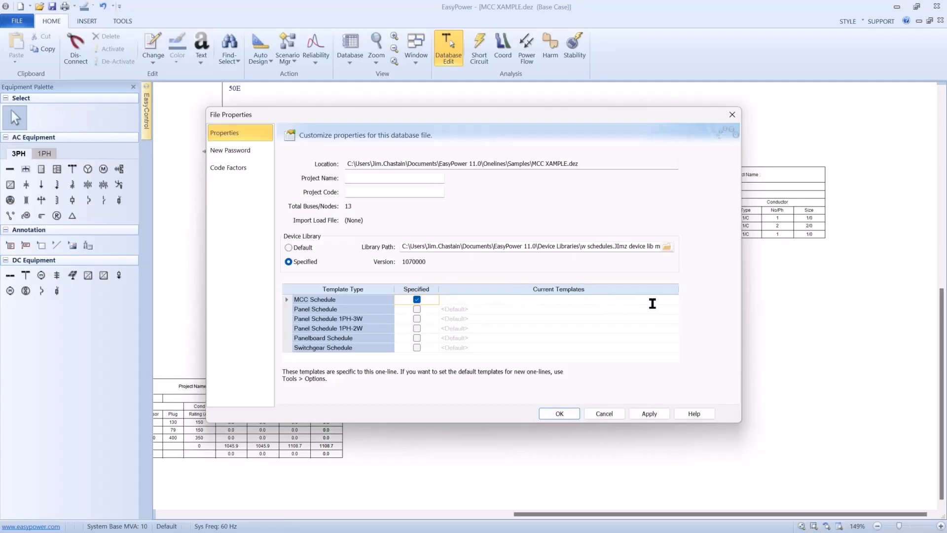
left_click(658, 302)
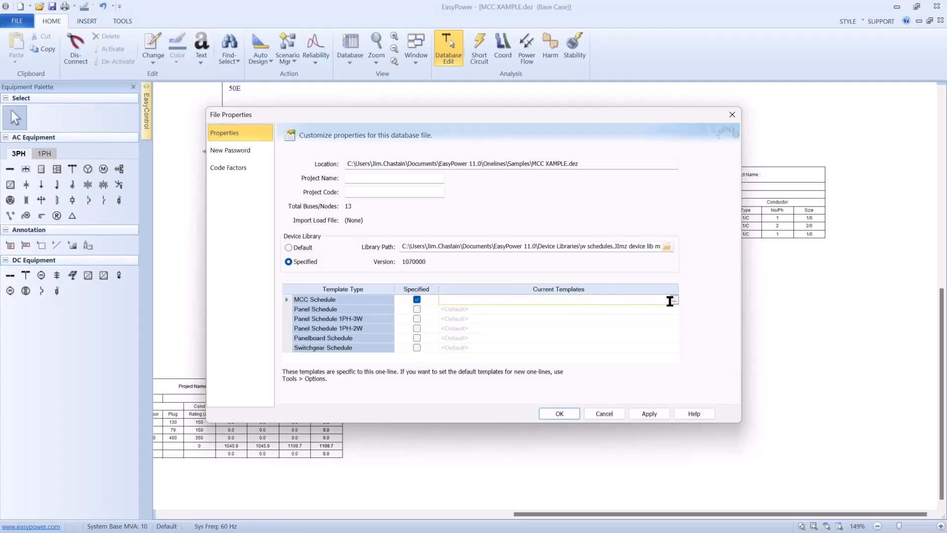
left_click(673, 300)
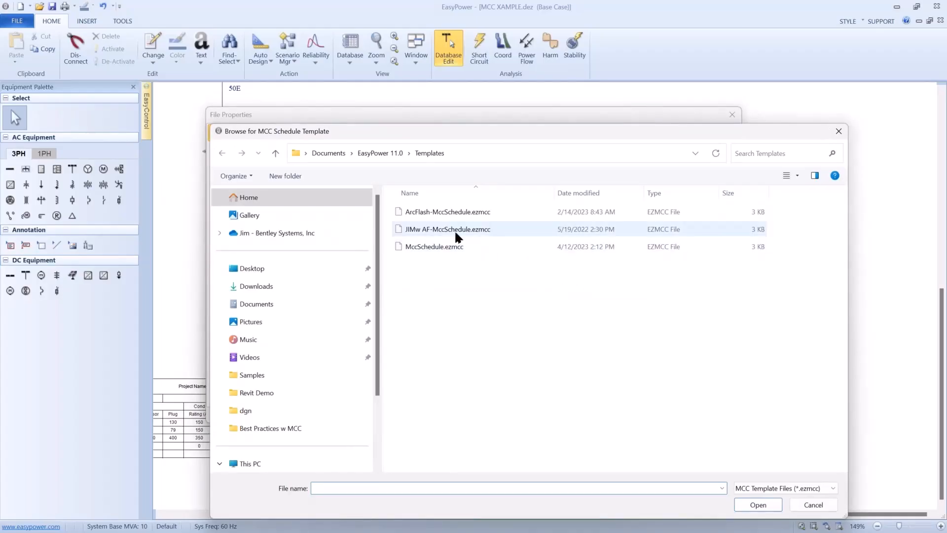
left_click(440, 209)
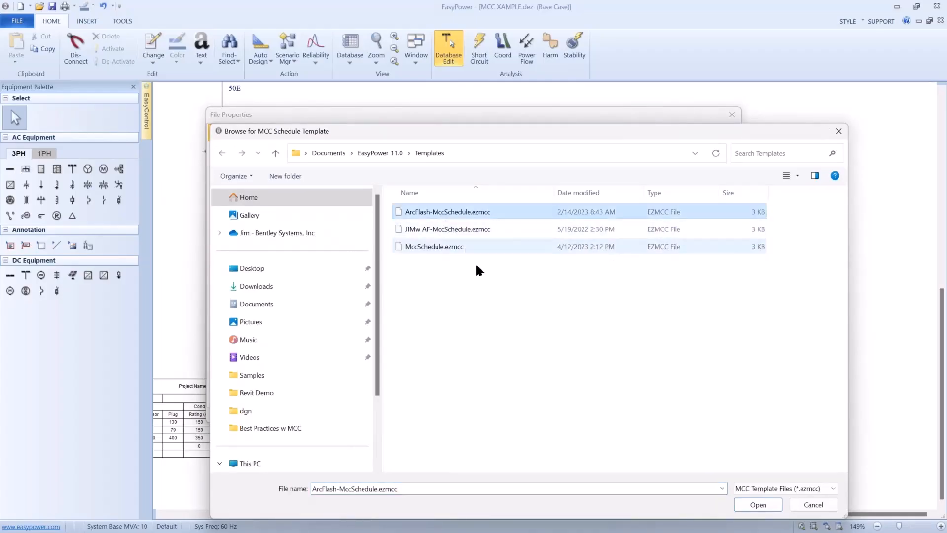
left_click(740, 499)
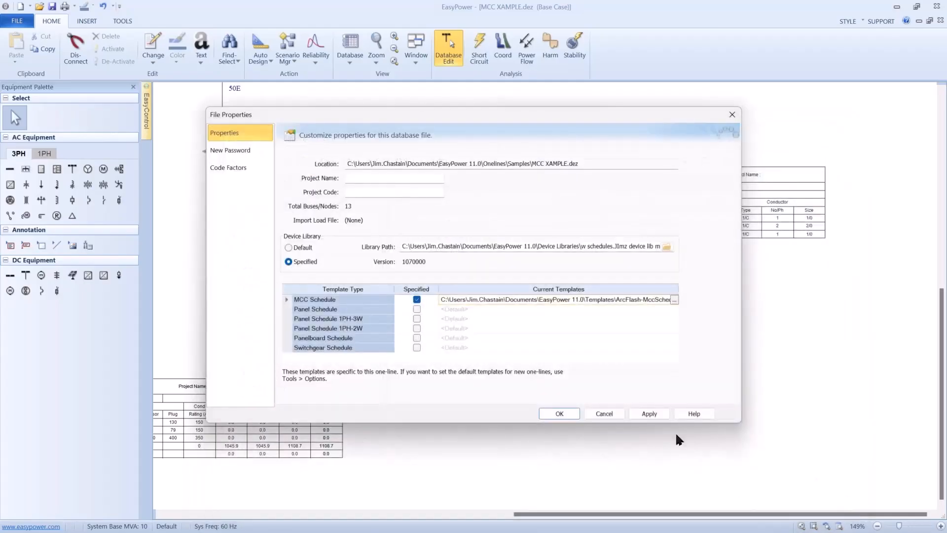
left_click(556, 415)
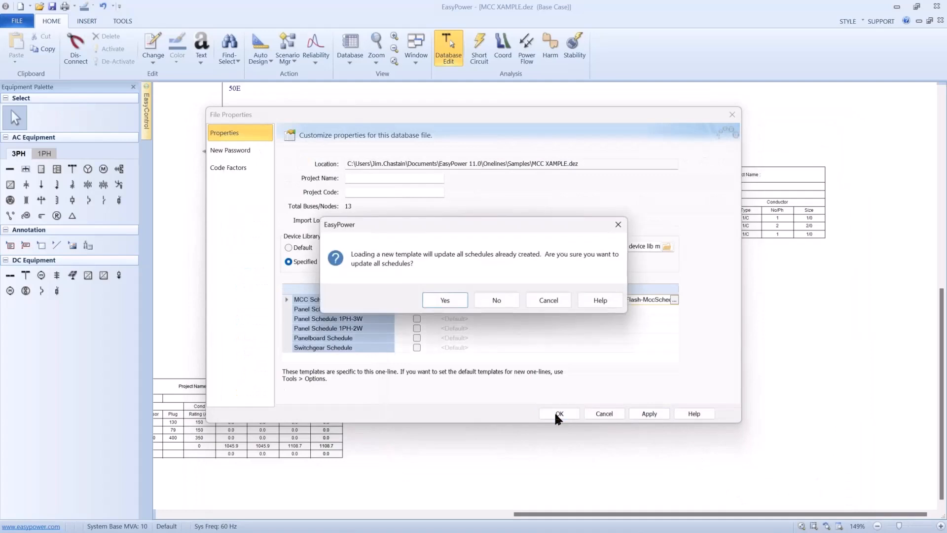
left_click(454, 305)
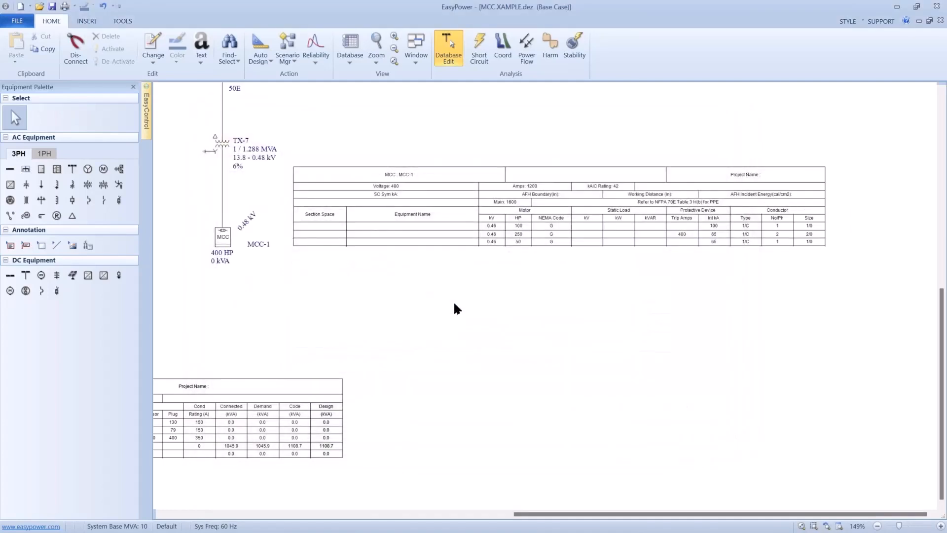
- Switch to Short Circuit analysis, fault all buses and store the Sym kA results in the database
scroll(455, 296, "up", 1)
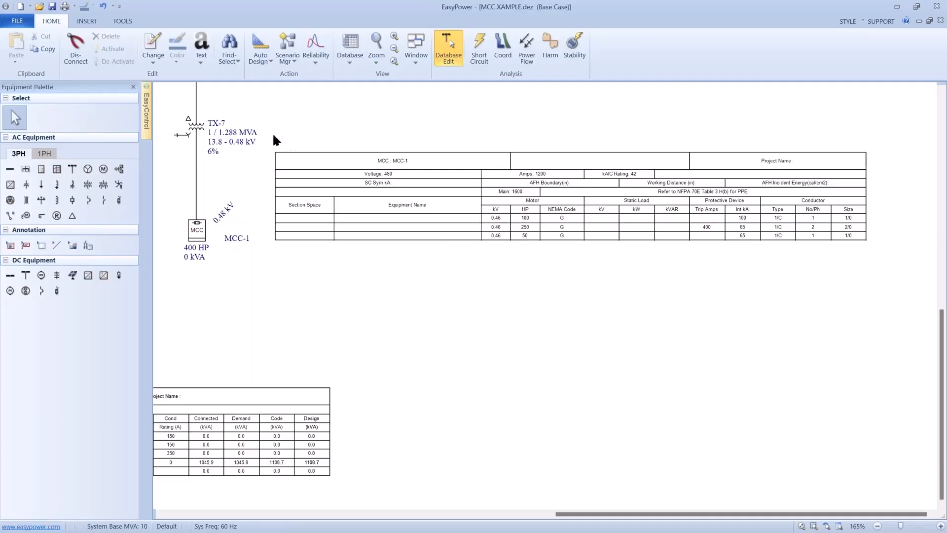
left_click(471, 55)
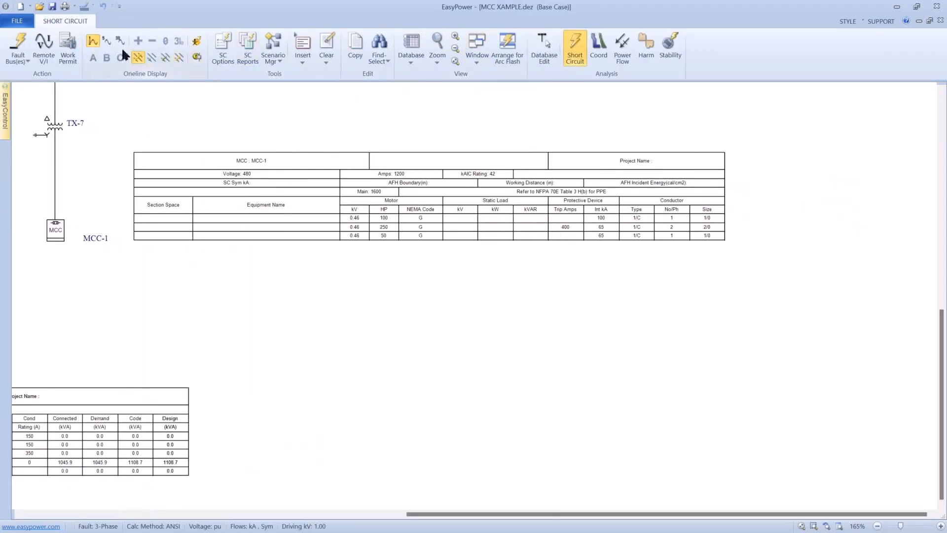
left_click(30, 60)
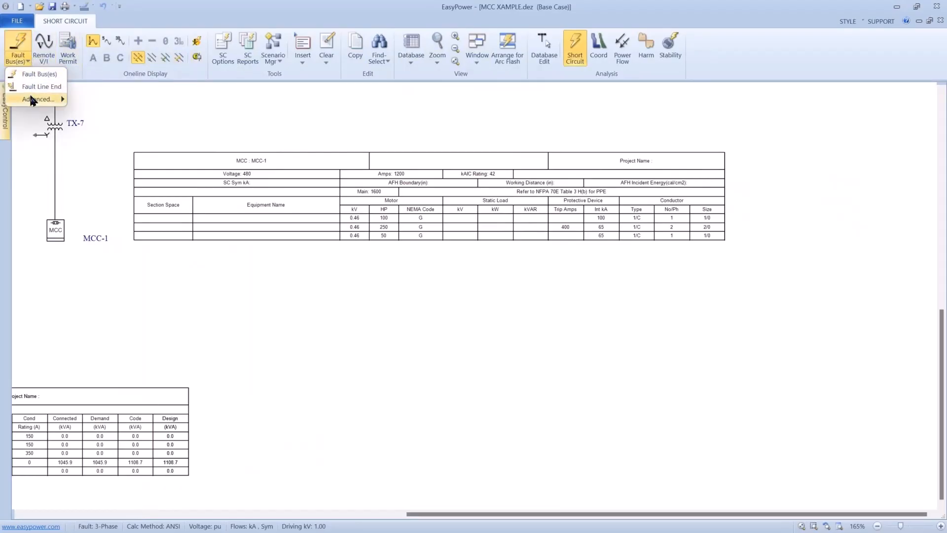
mouse_move(31, 98)
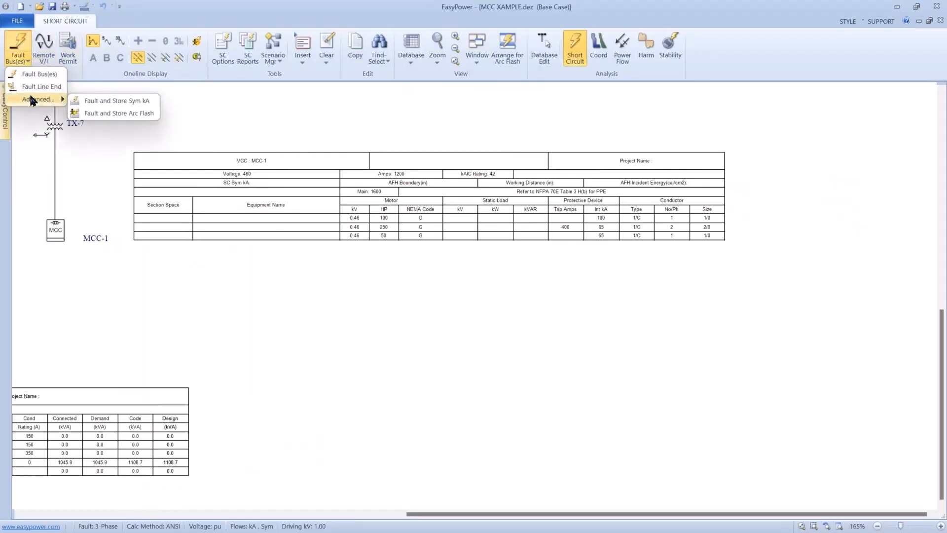
left_click(87, 103)
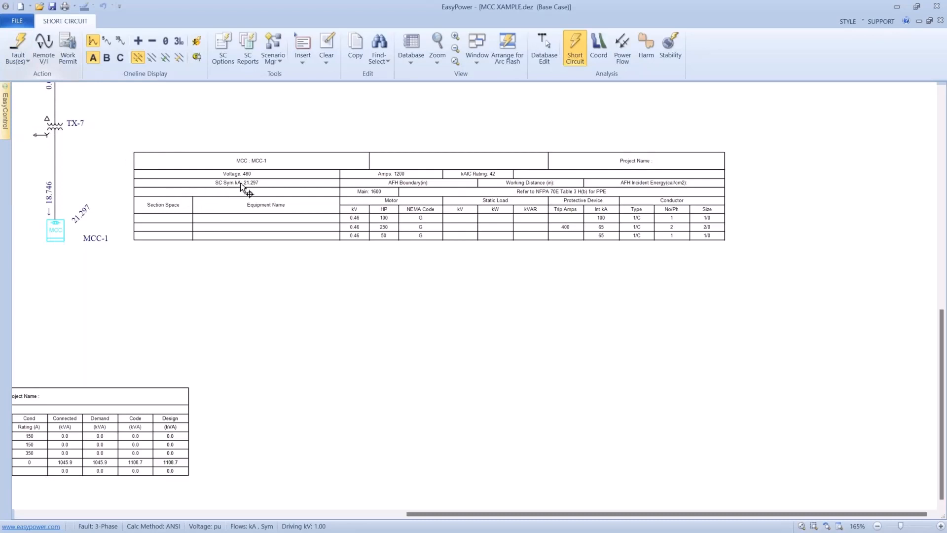
- Fault all buses again and store the arc flash results in the database
left_click(28, 60)
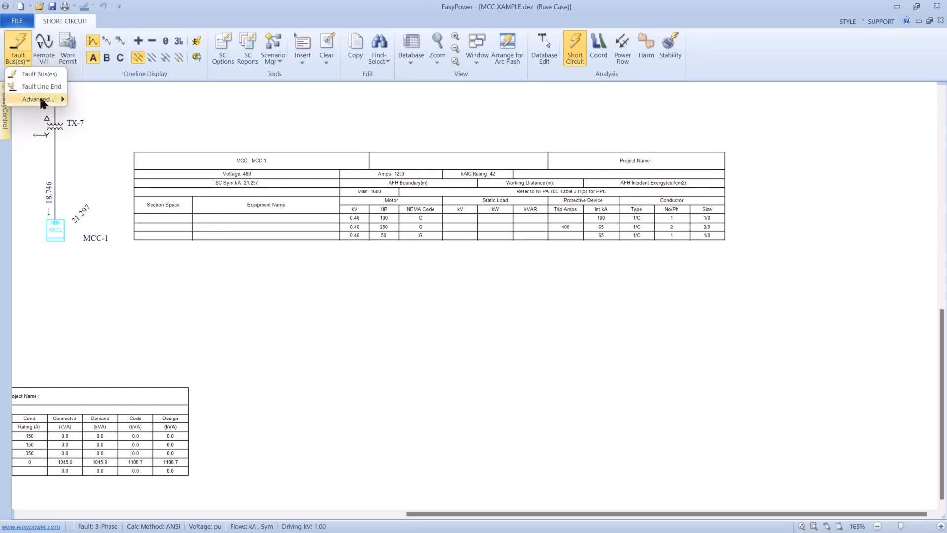
mouse_move(41, 100)
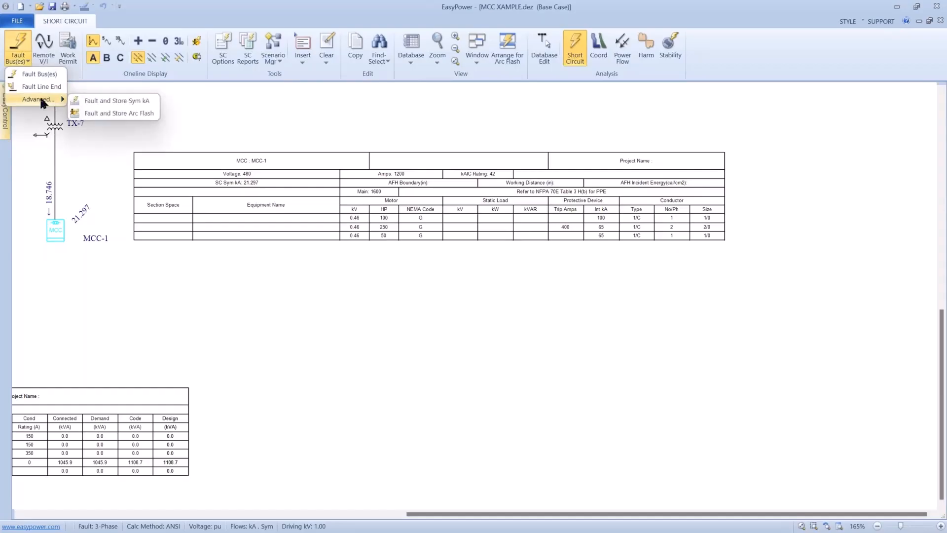
left_click(84, 113)
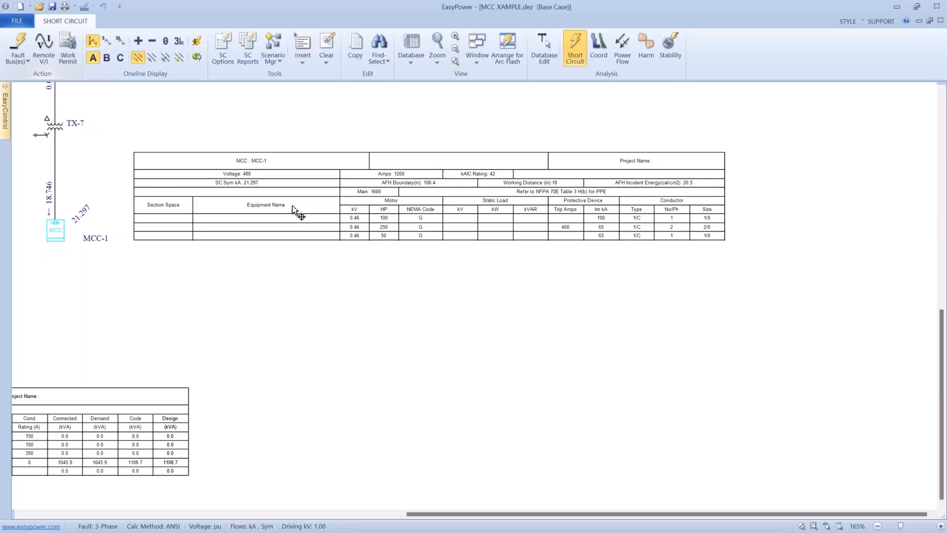
- Compare the fault results and schedule contents of MCC 4A and its motor feeders with those of MCC-1
left_click_drag(226, 282, 422, 228)
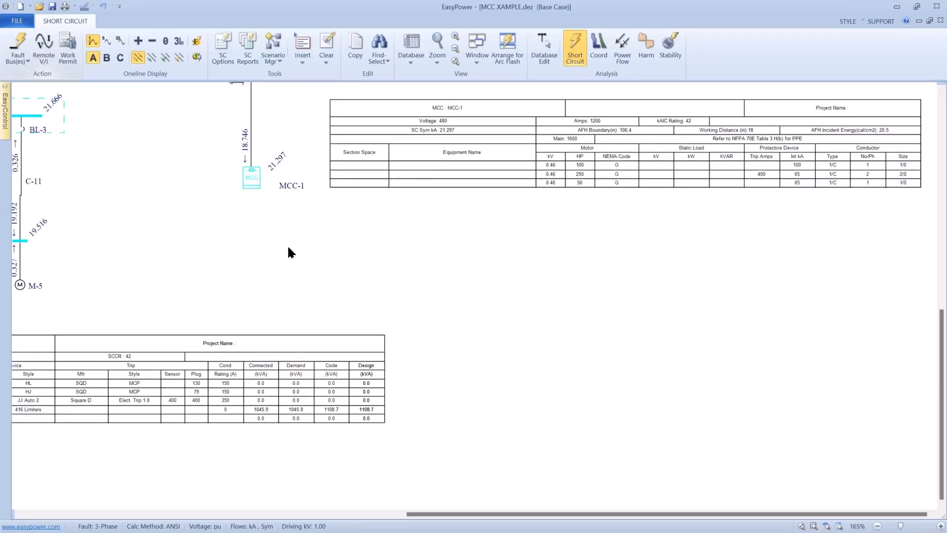
left_click_drag(287, 250, 435, 235)
left_click_drag(302, 274, 434, 274)
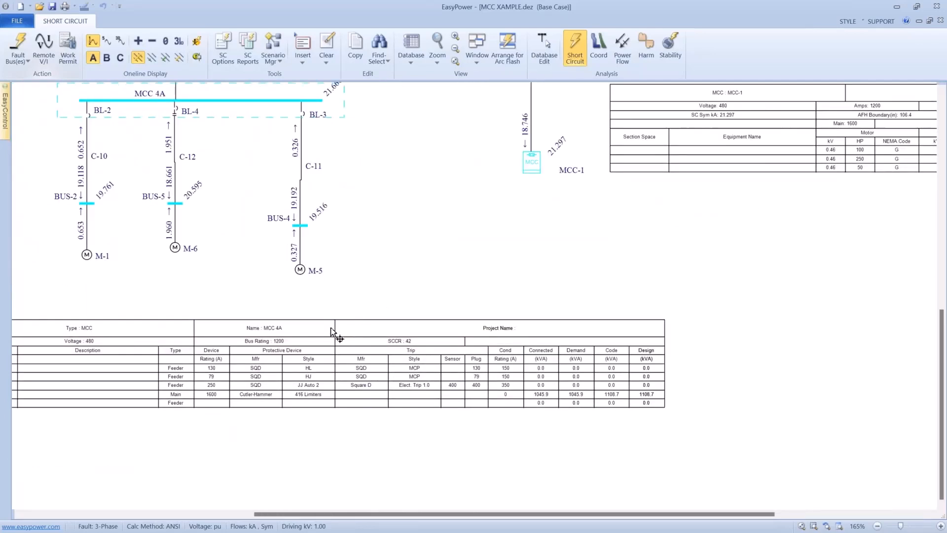
left_click_drag(336, 318, 388, 279)
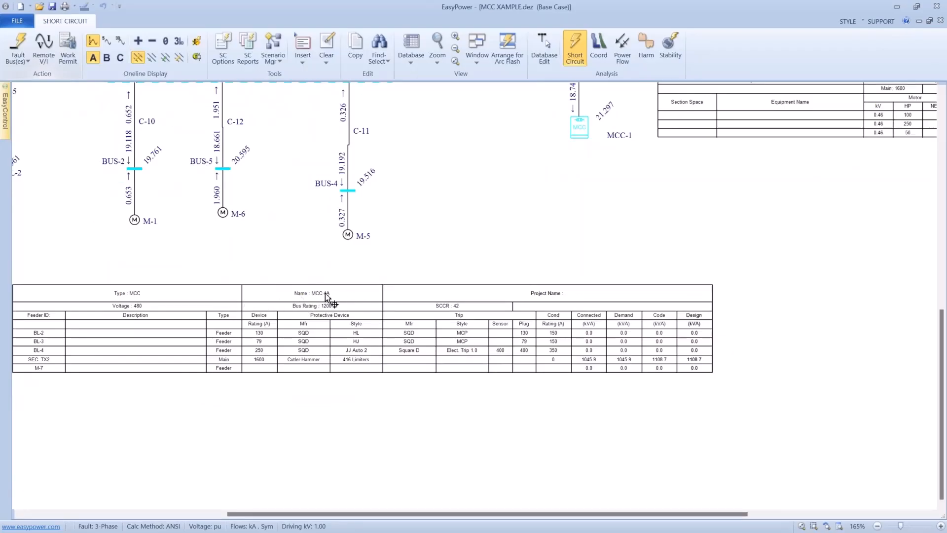
left_click_drag(516, 245, 500, 317)
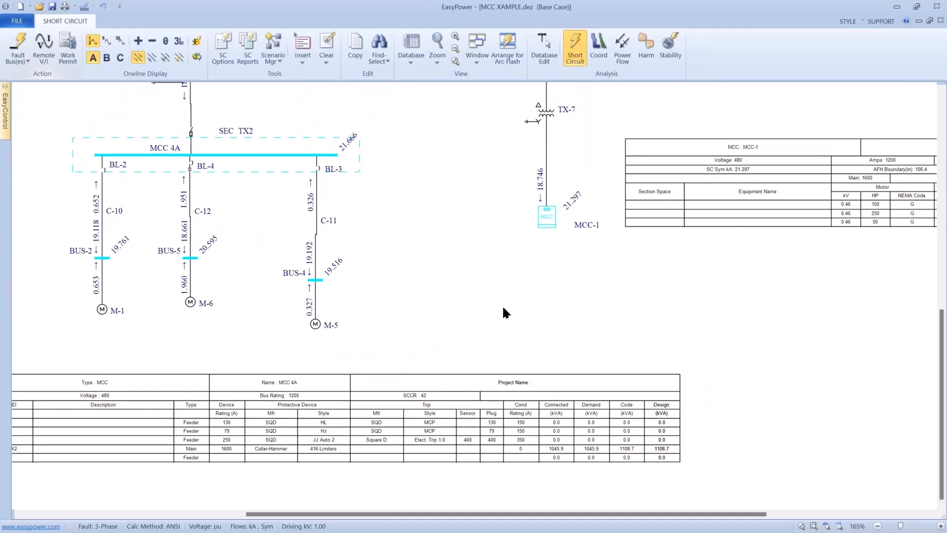
key("alt")
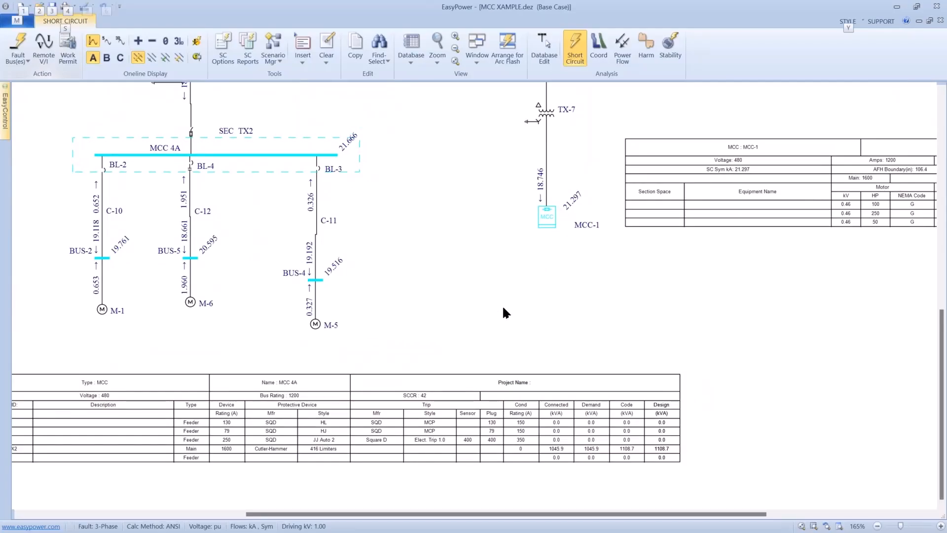
scroll(502, 306, "down", 2)
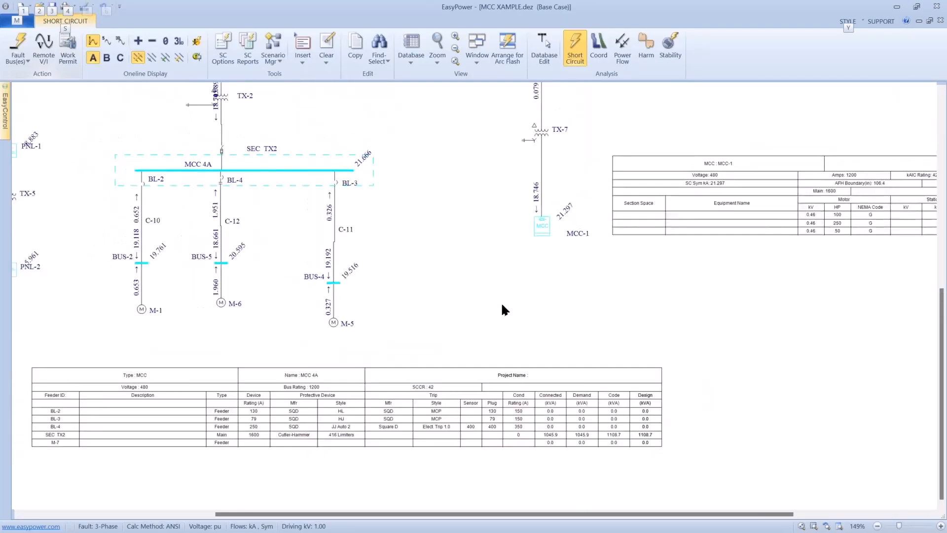
scroll(498, 299, "up", 2)
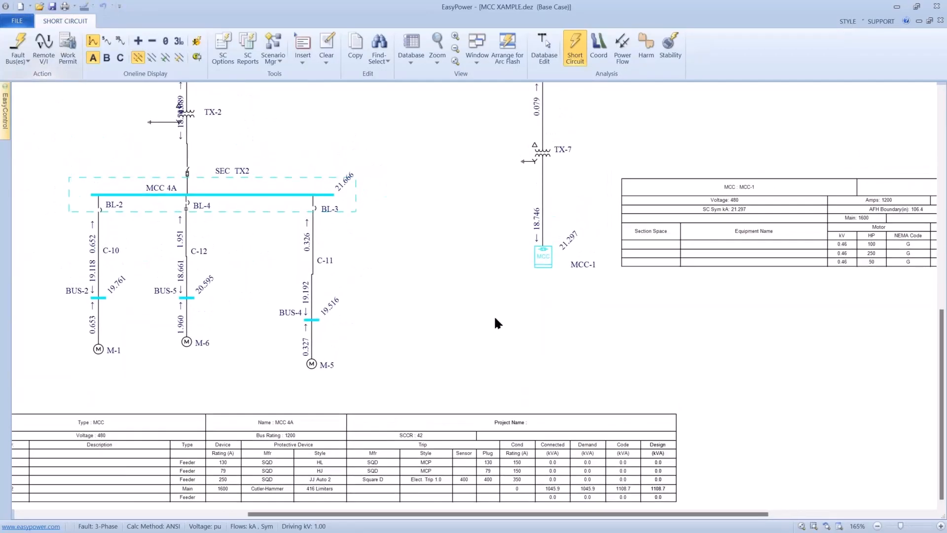
scroll(493, 315, "up", 1)
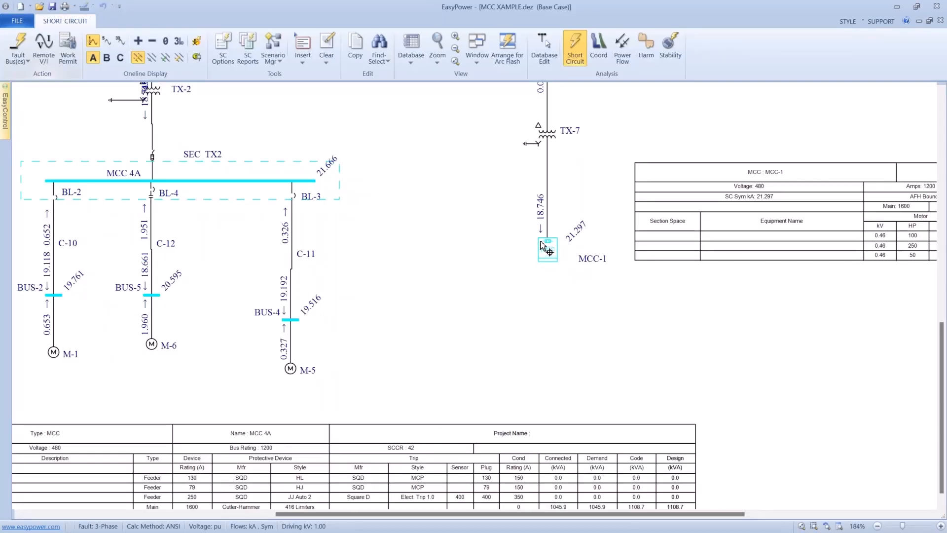
left_click_drag(494, 200, 505, 275)
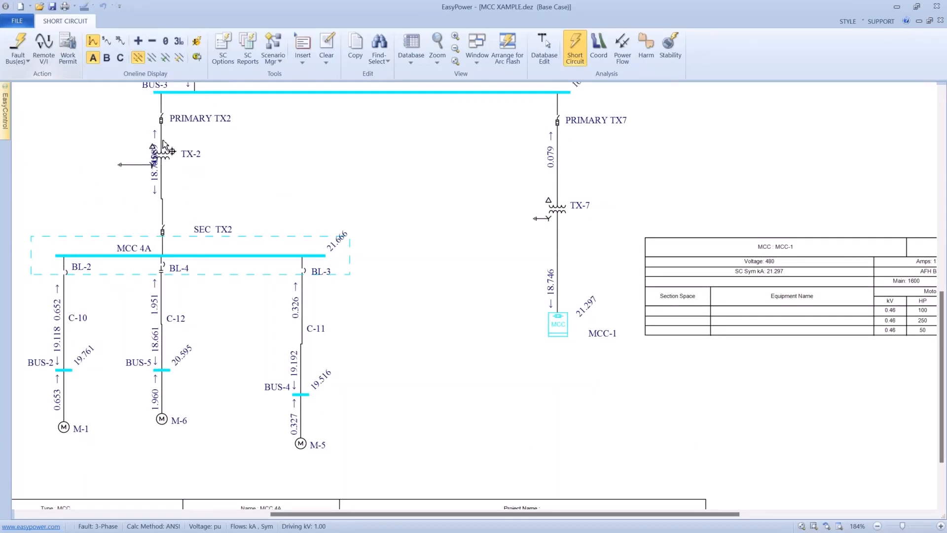
- Move transformer TX-2 up closer to its primary fuse, and add interrupting and 30-cycle fault currents to the one-line results
left_click_drag(168, 160, 164, 127)
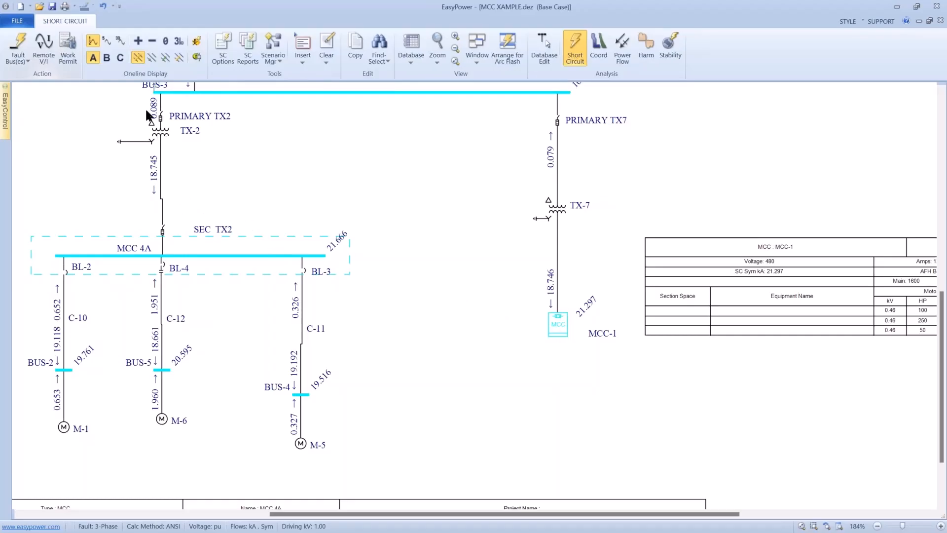
left_click(106, 41)
left_click(118, 41)
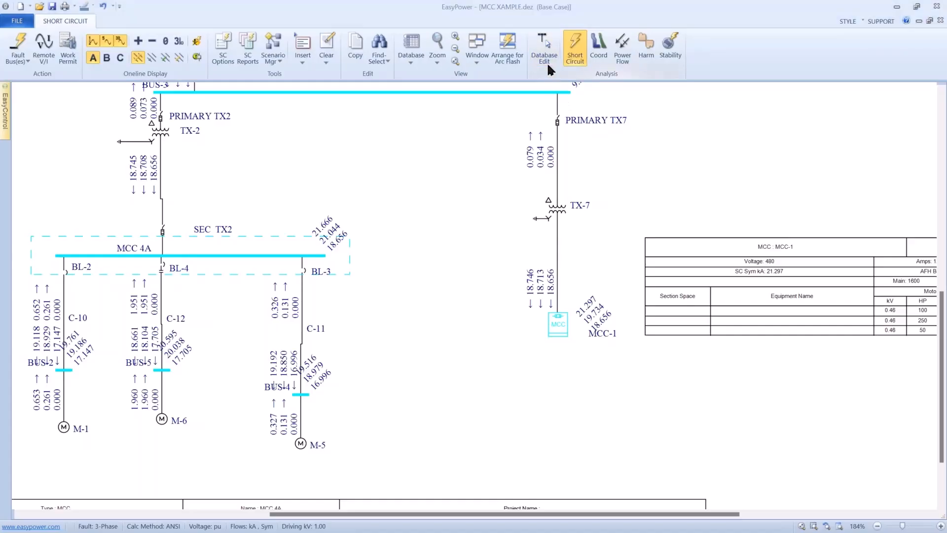
- Return to Database Edit, saving all temporary changes to the database, and open MCC-1's arc flash hazard data
left_click(548, 64)
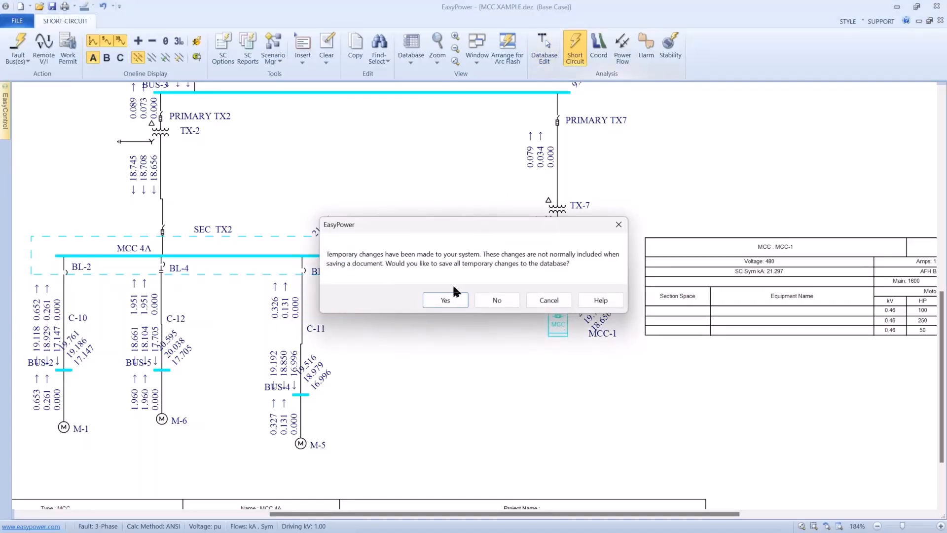
left_click(449, 299)
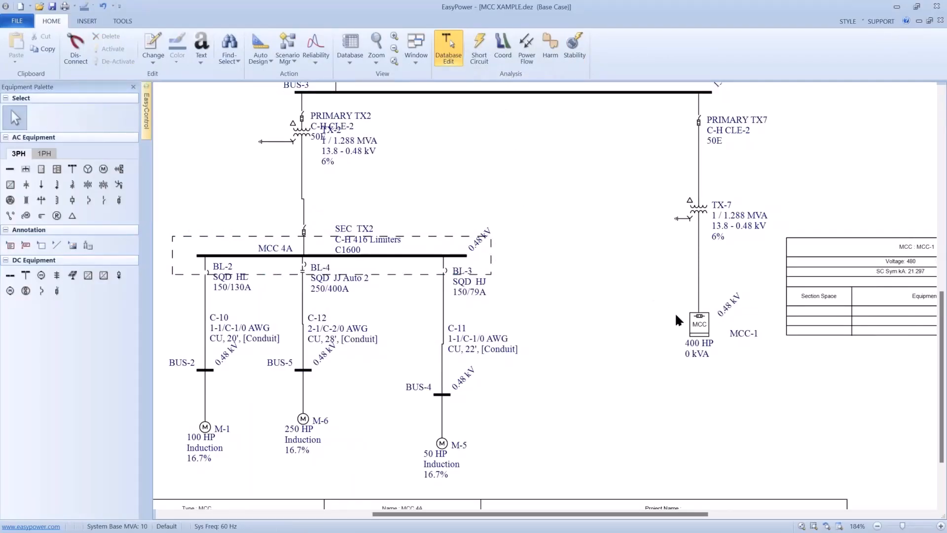
double_click(698, 325)
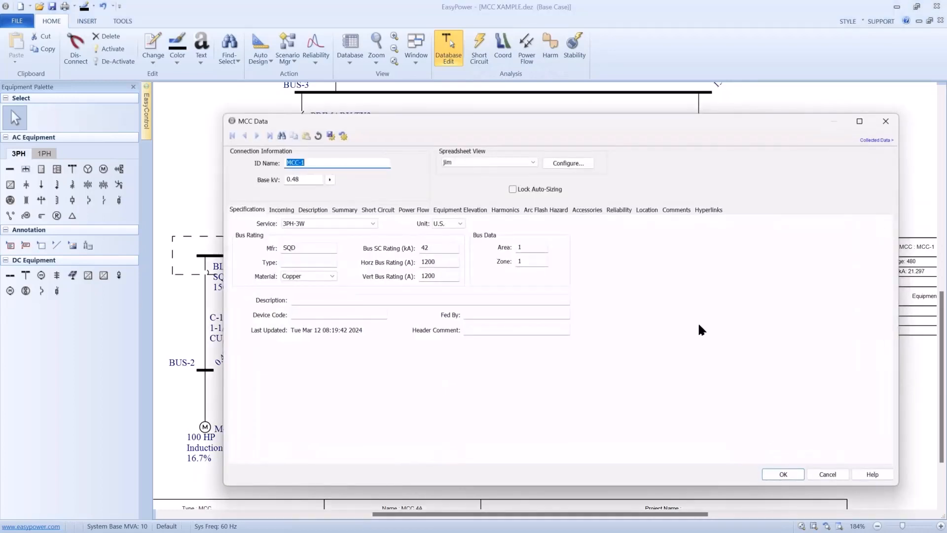
left_click(533, 209)
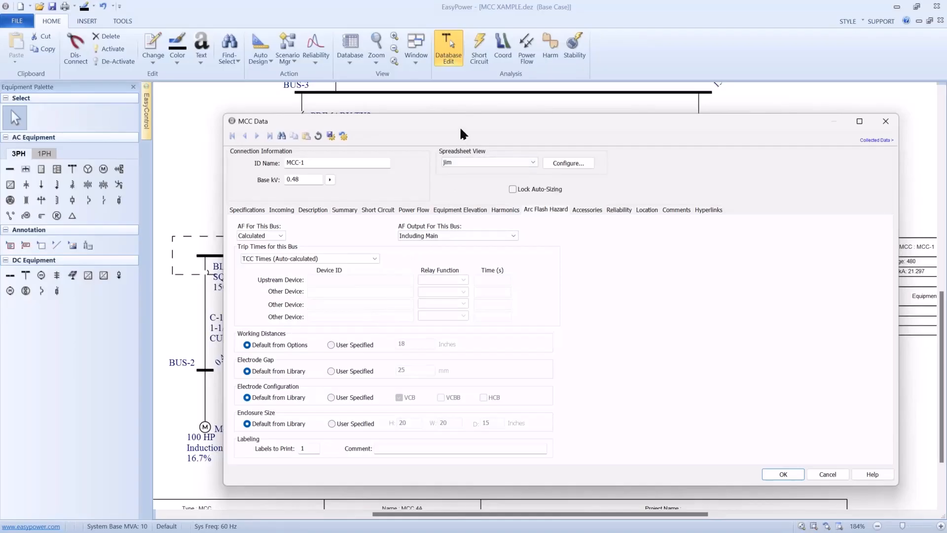
- Review MCC-1's arc flash hazard settings for trip times, working distance, electrode gap and enclosure size, and close its data
left_click_drag(461, 127, 464, 102)
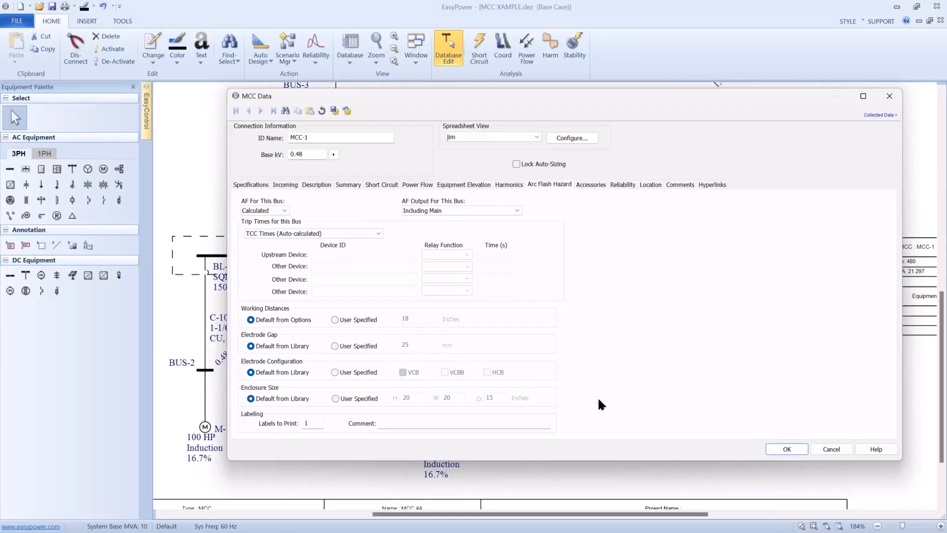
left_click(780, 446)
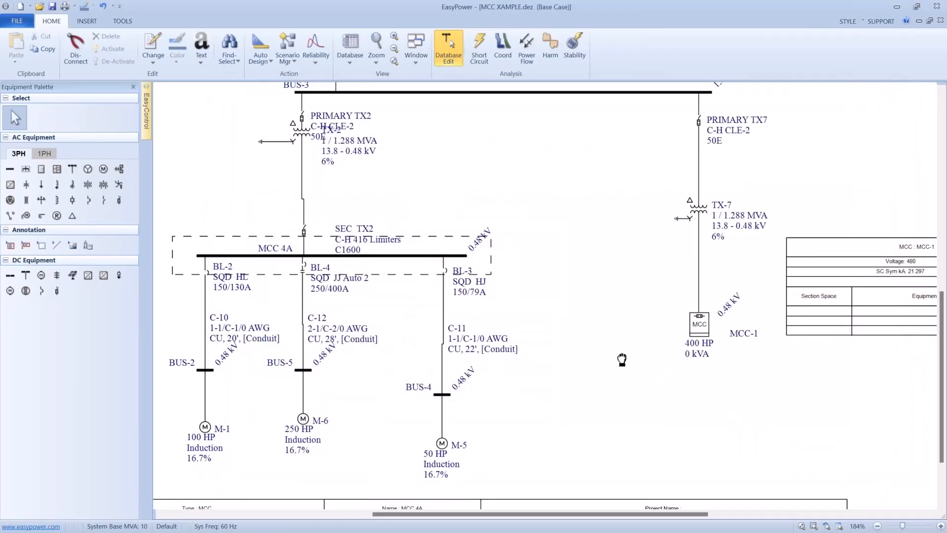
left_click_drag(621, 359, 607, 379)
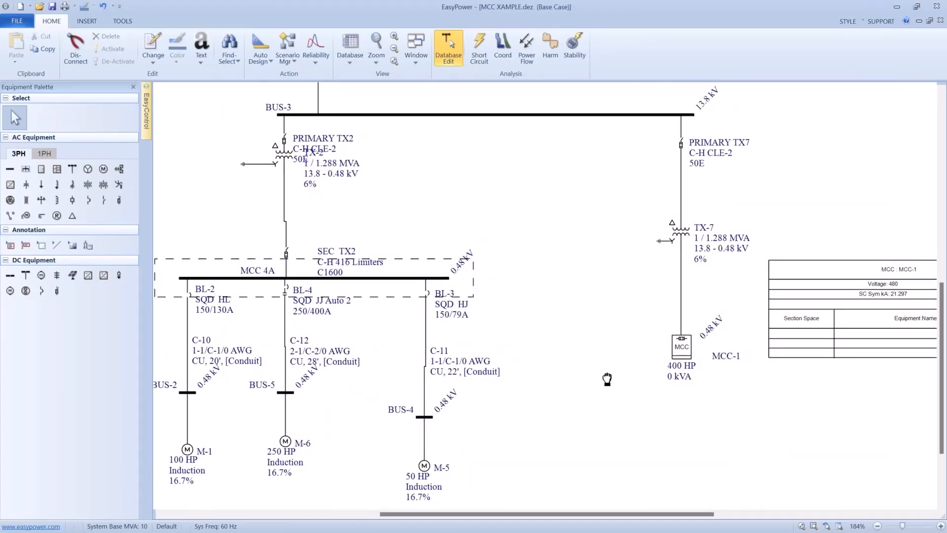
left_click_drag(607, 379, 603, 348)
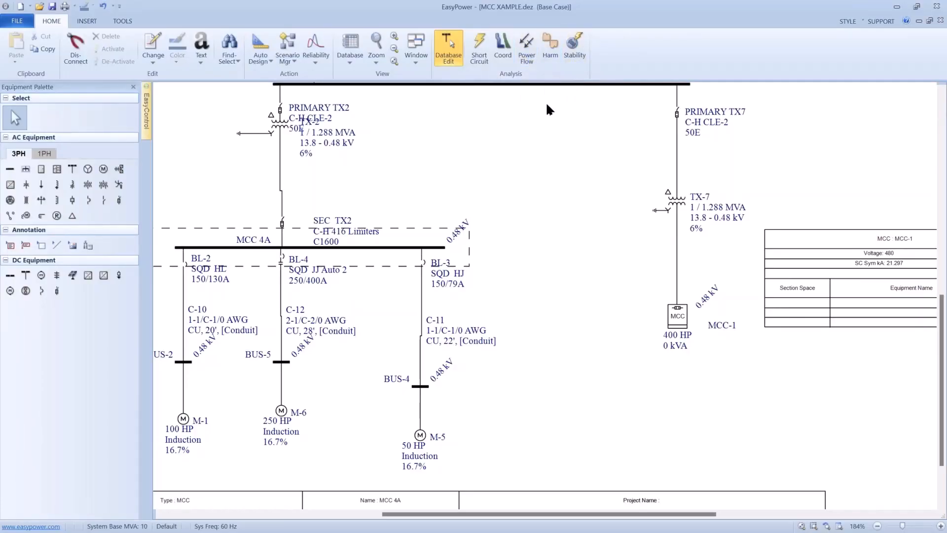
- Open the device library file "w schedules.JImz device lib mod.mdb"
left_click(27, 22)
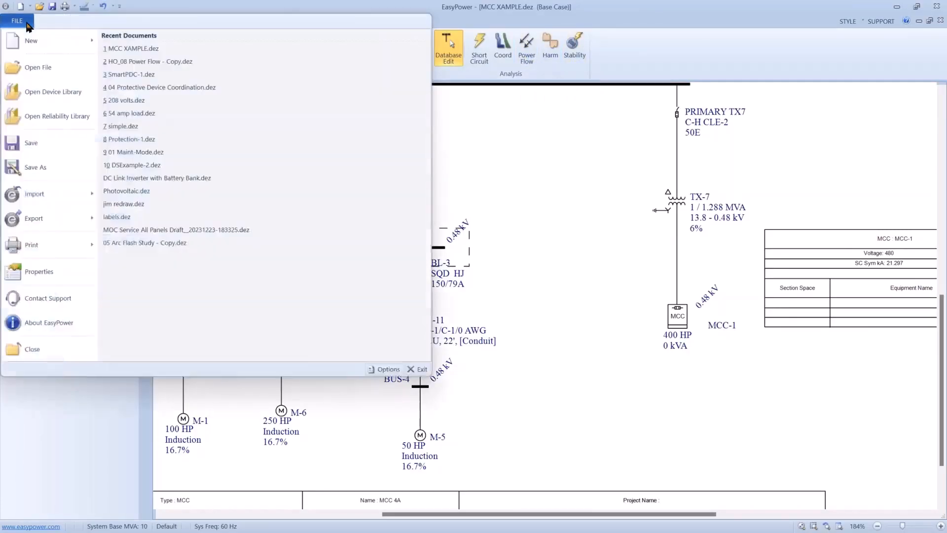
left_click(26, 96)
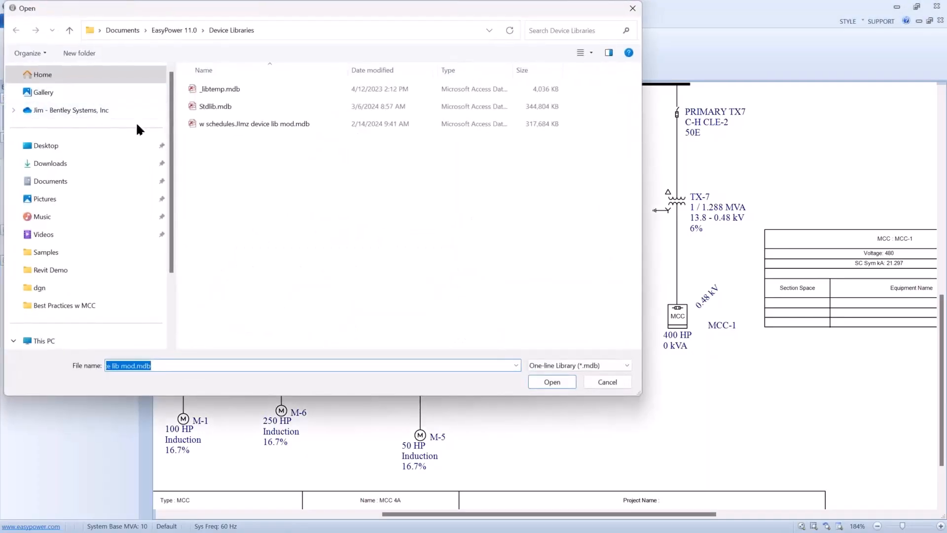
left_click(206, 123)
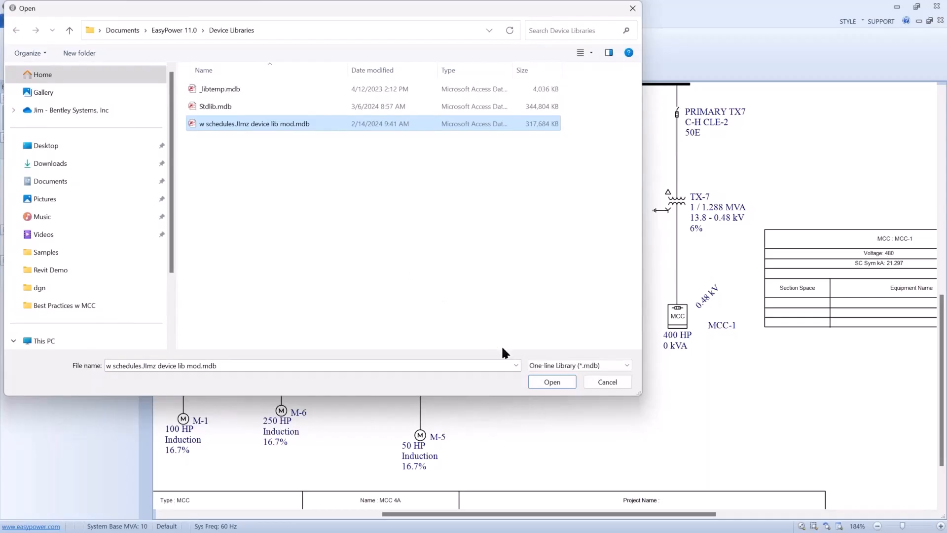
left_click(537, 378)
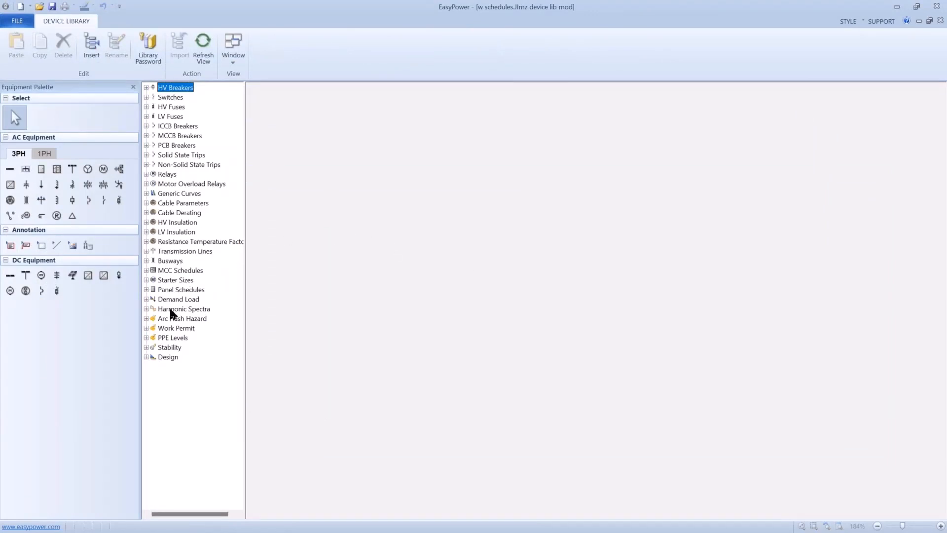
- Examine the load, motor and protective device/starter entries in the JIMZ 480 SYSTEMS schedule of the U.S. MCC Schedules
left_click(147, 271)
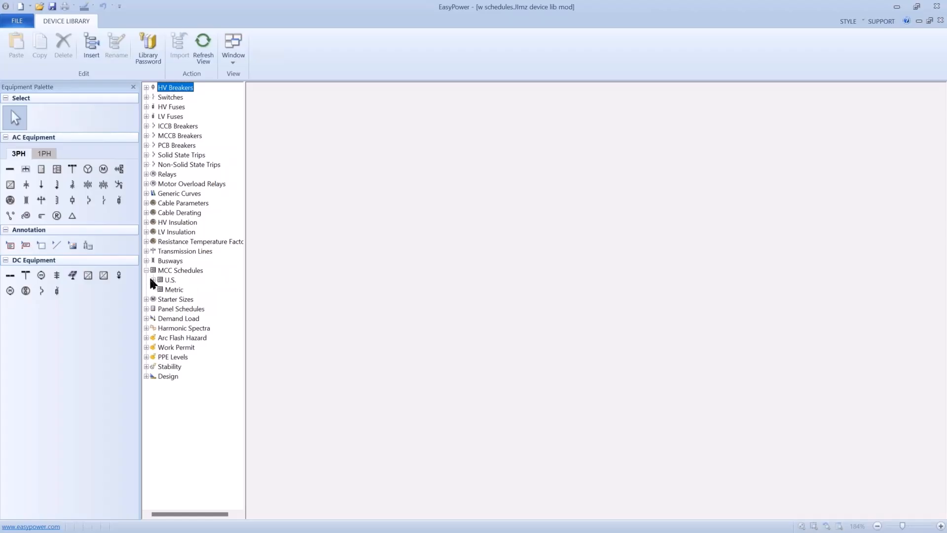
left_click(153, 280)
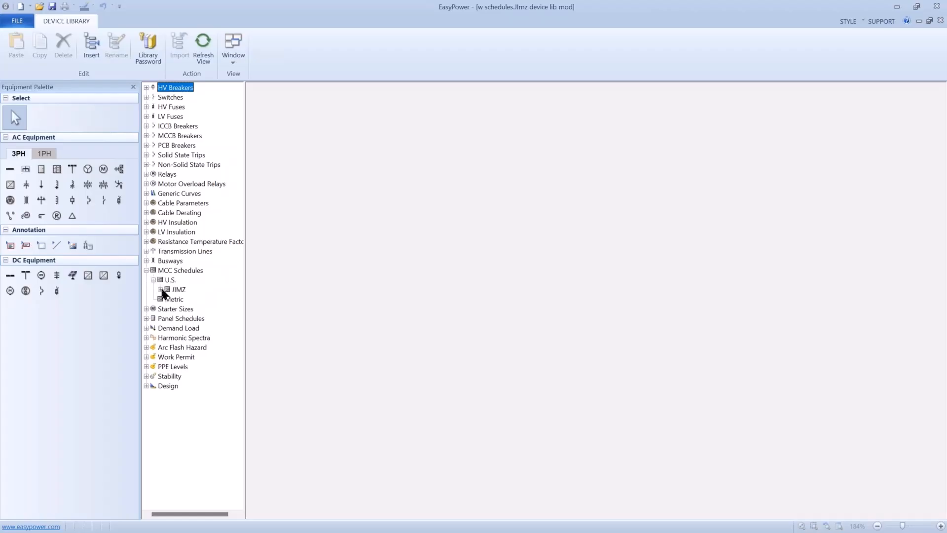
left_click(160, 290)
left_click(176, 300)
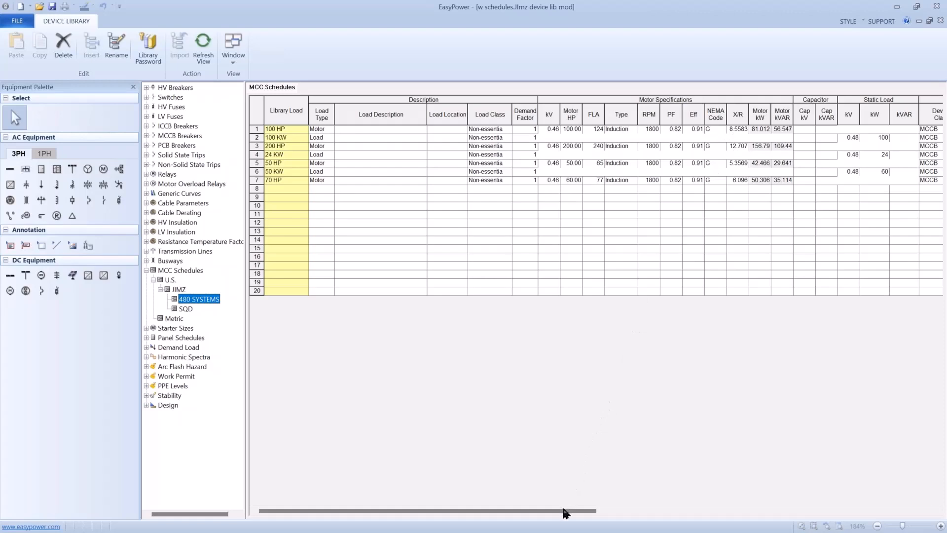
left_click_drag(565, 506, 806, 479)
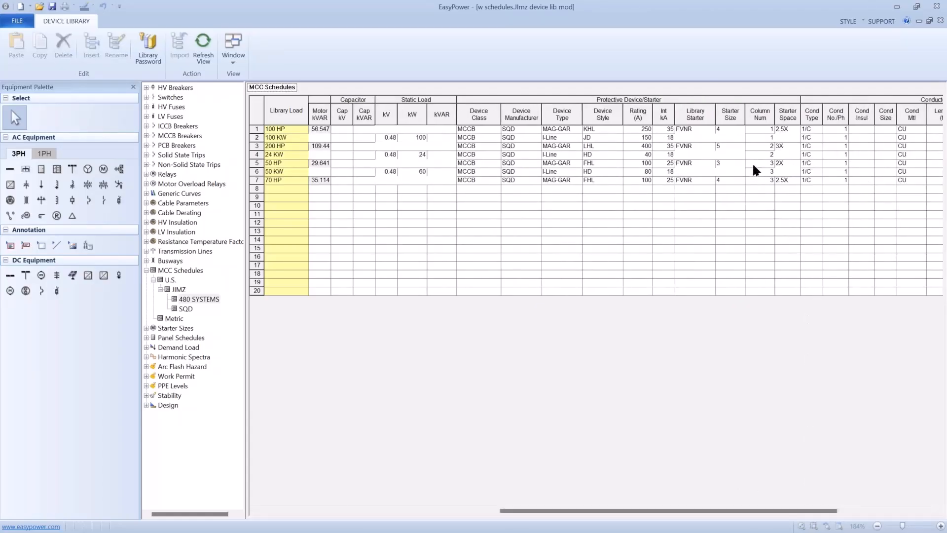
left_click_drag(787, 197, 758, 281)
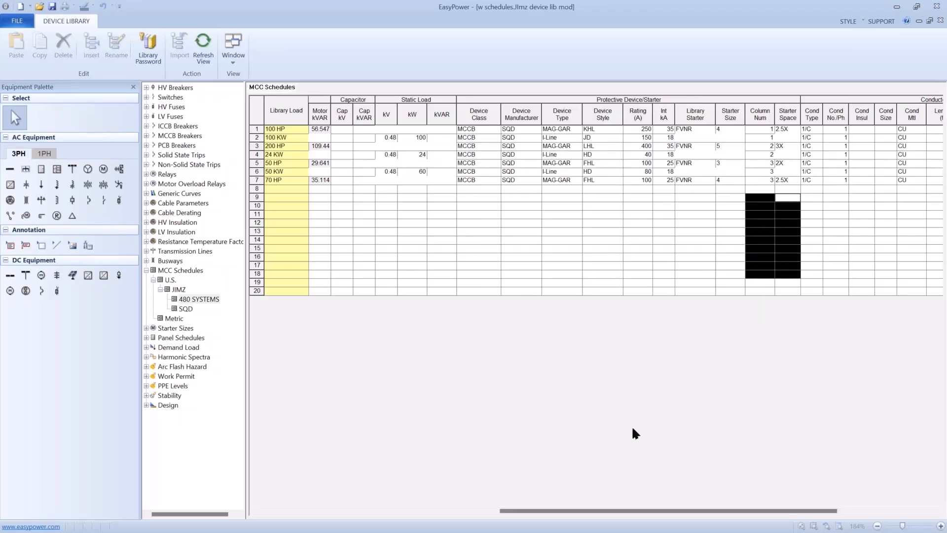
left_click_drag(556, 510, 312, 454)
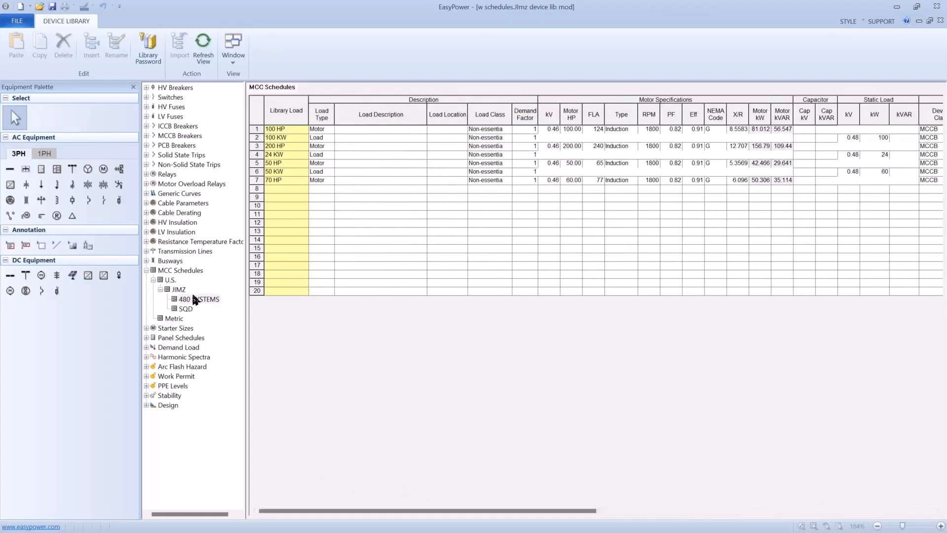
- View the JIMZ library's SQD schedule, and close the device library to return to the one-line
left_click(179, 301)
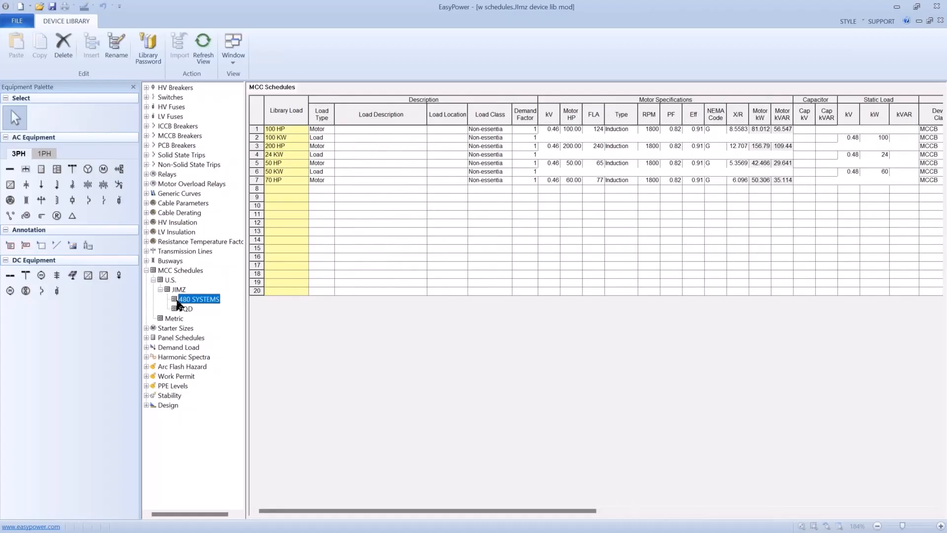
left_click(175, 310)
left_click(28, 25)
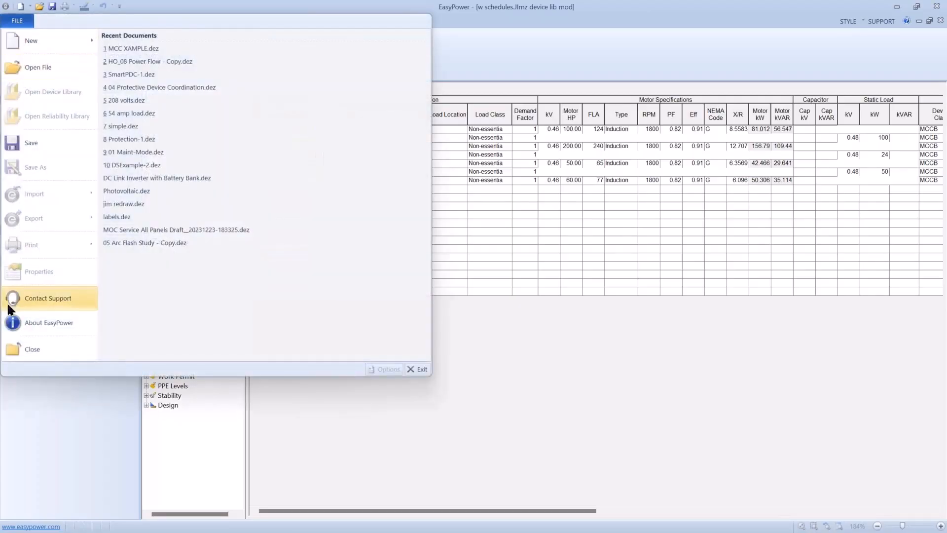
left_click(10, 345)
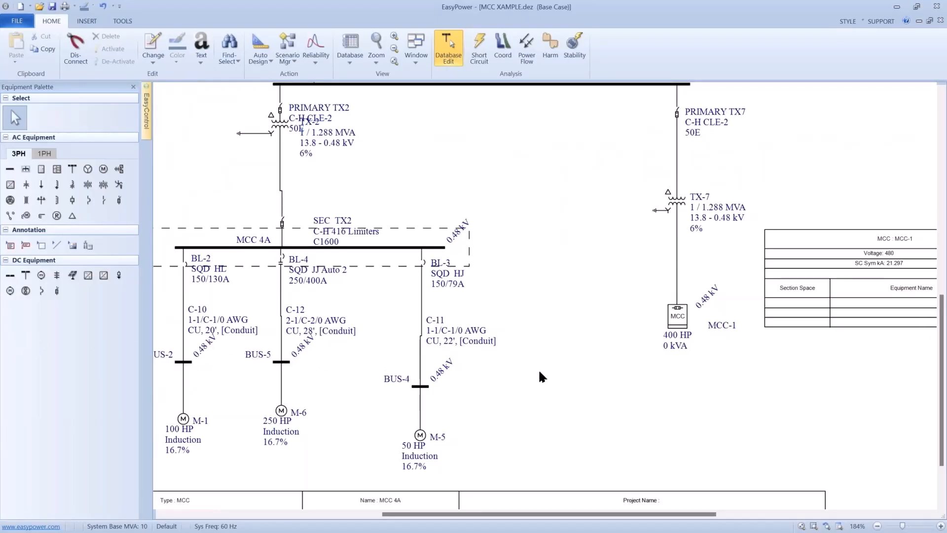
- Open MCC-1's data and append a fourth row to the end of its Description spreadsheet
left_click_drag(539, 370, 457, 351)
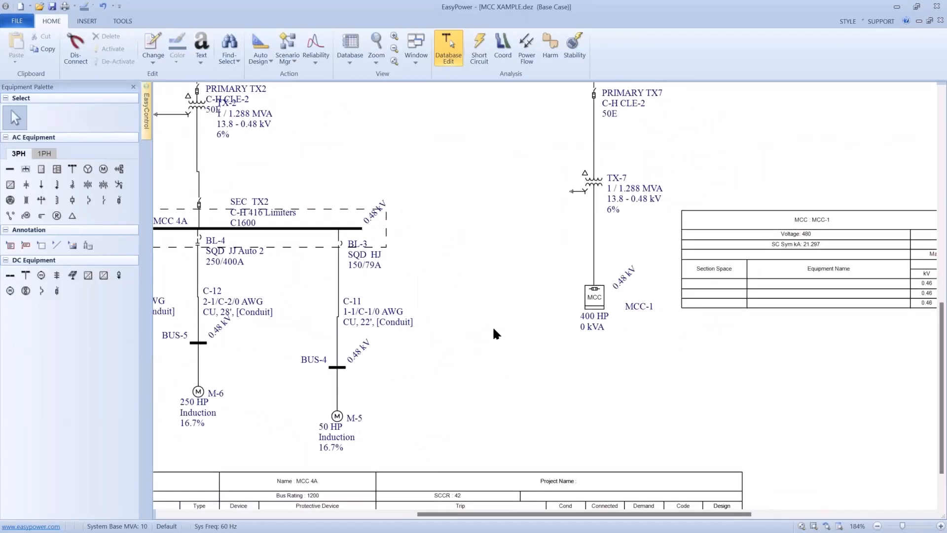
left_click(592, 300)
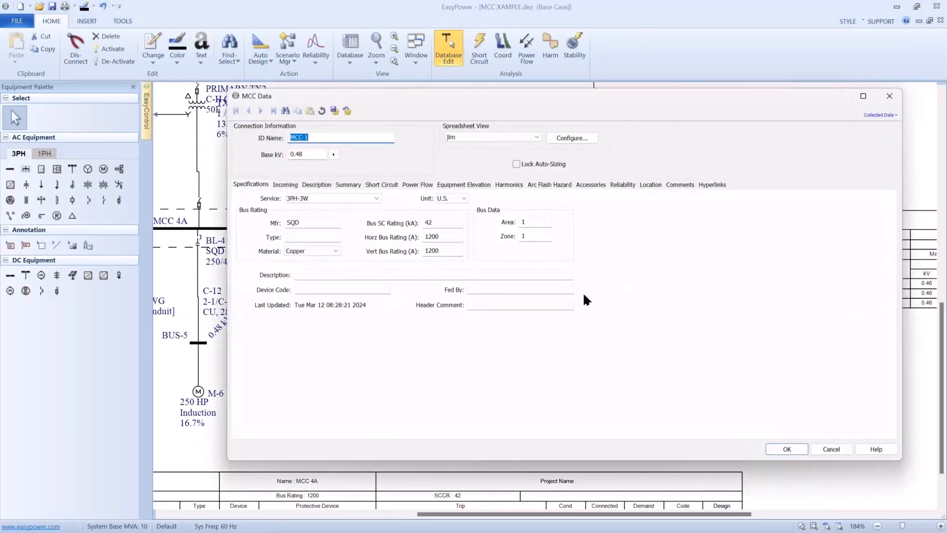
left_click(314, 185)
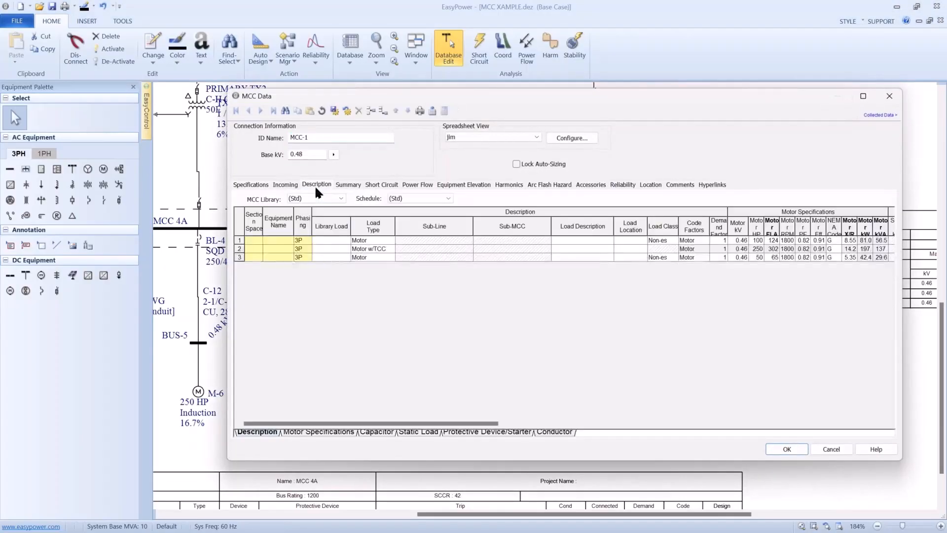
right_click(244, 253)
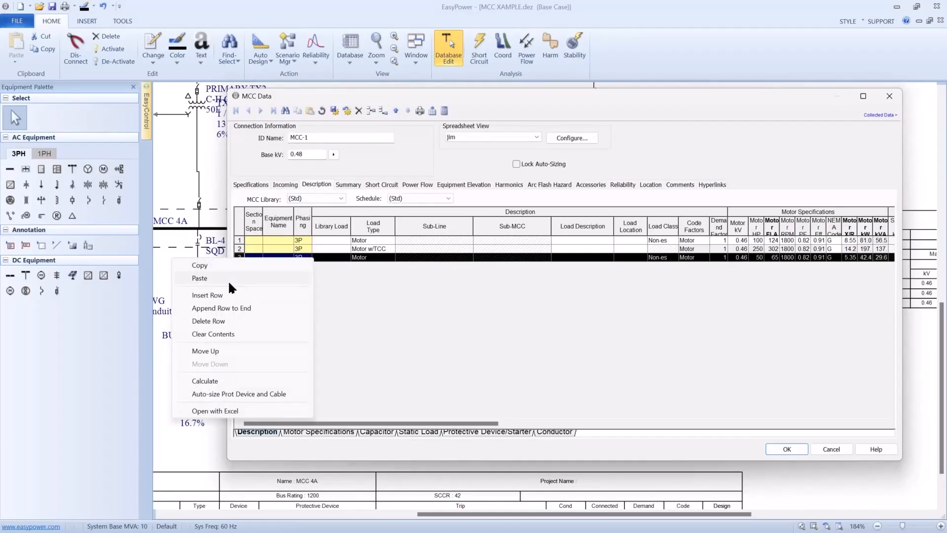
left_click(224, 306)
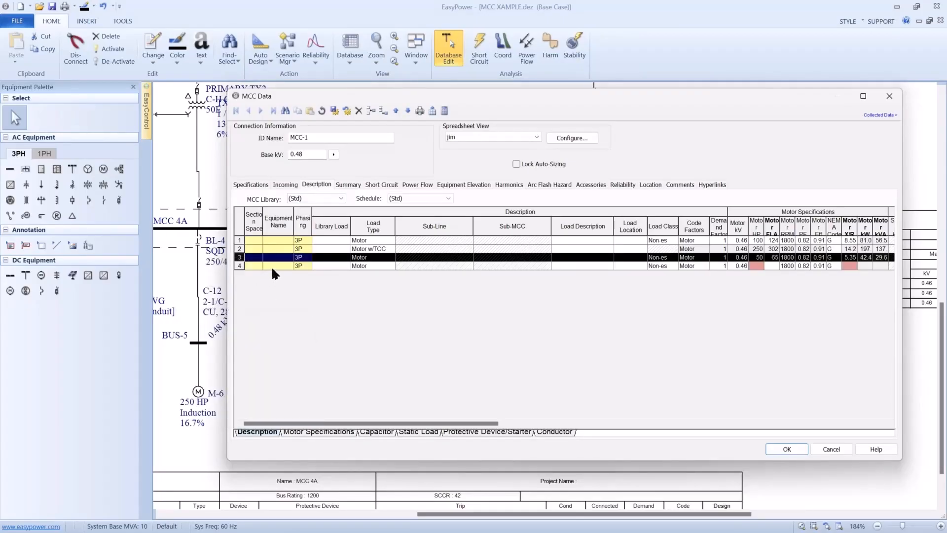
- Set MCC-1's MCC library to JIMZ and its schedule to SQD for the new row
left_click(325, 266)
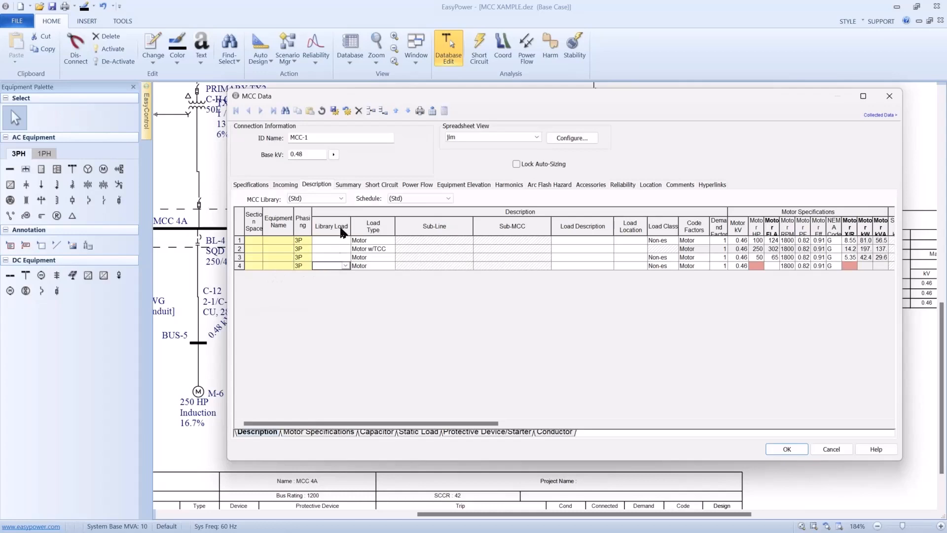
left_click(341, 198)
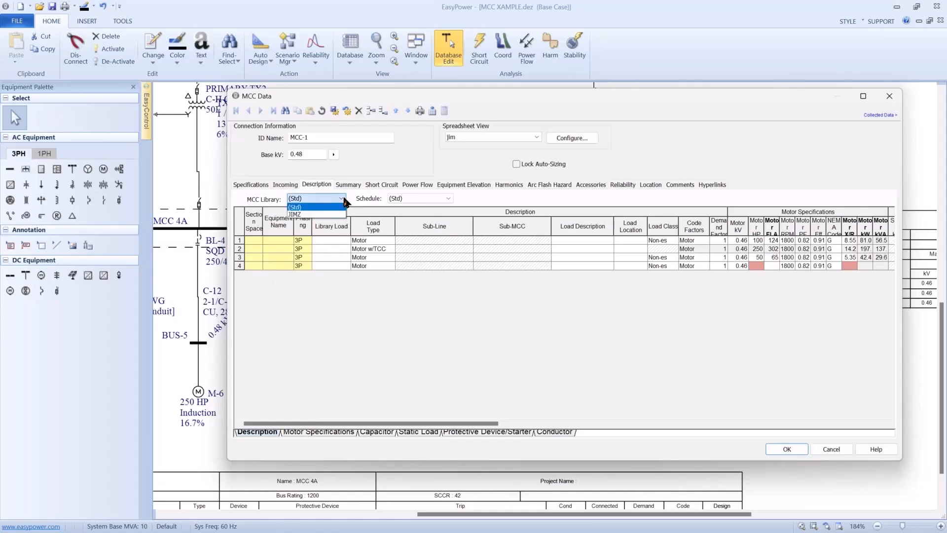
left_click(328, 215)
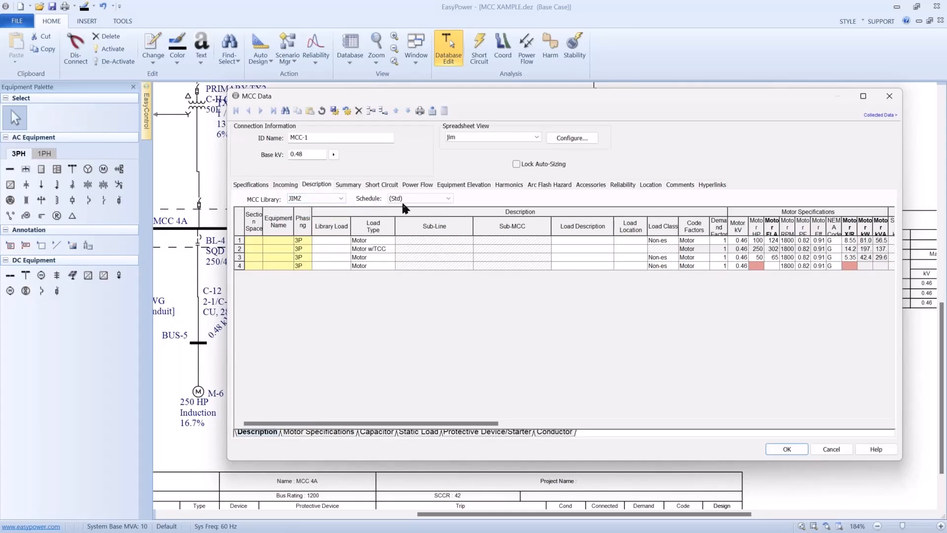
left_click(449, 199)
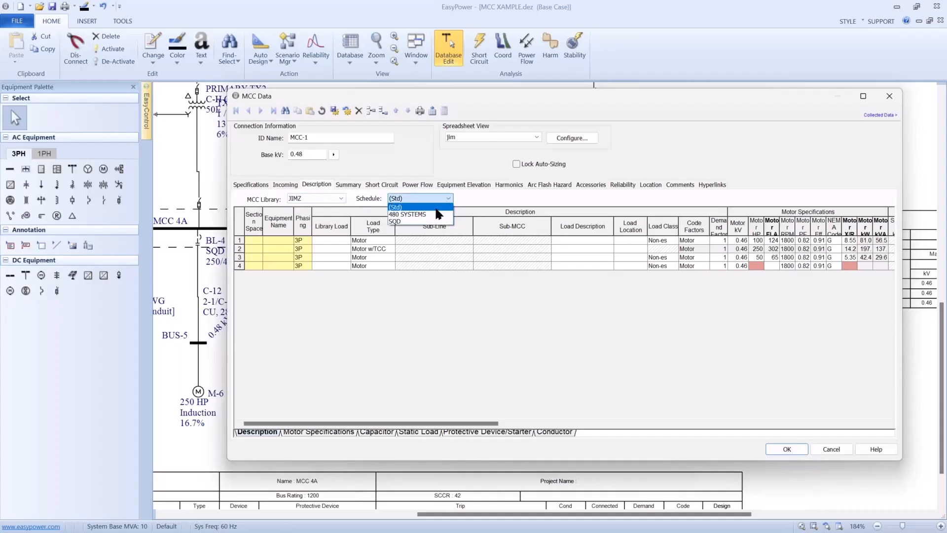
left_click(418, 222)
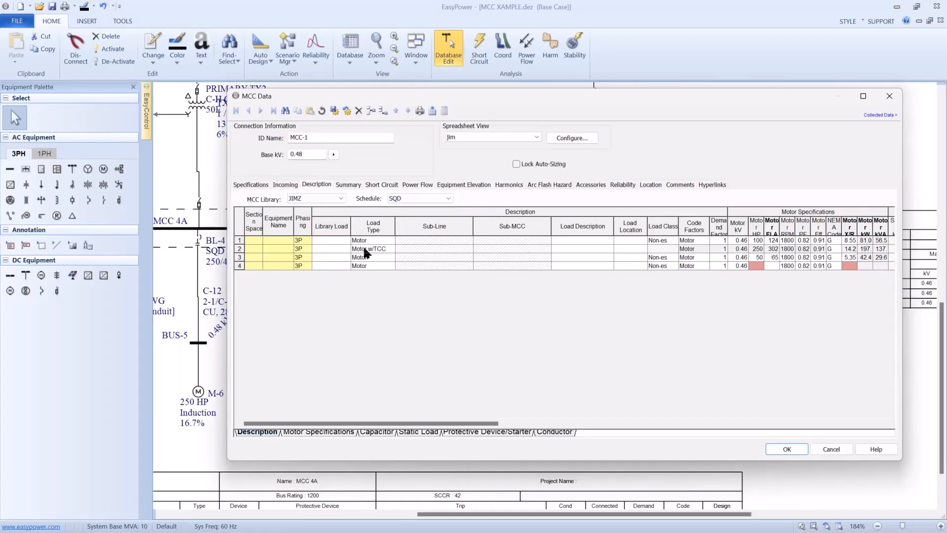
- Assign the 100 HP library load to row 4 of MCC-1's spreadsheet
left_click(343, 264)
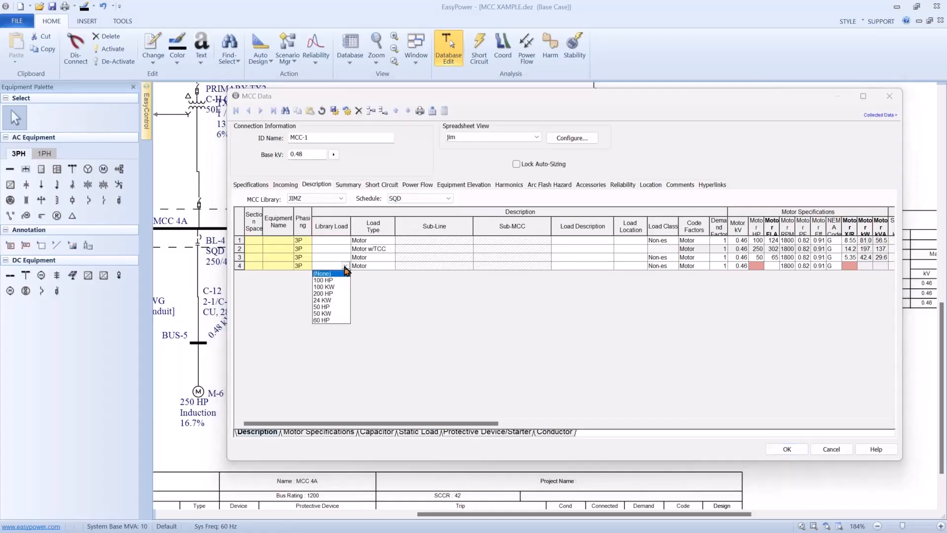
left_click(336, 280)
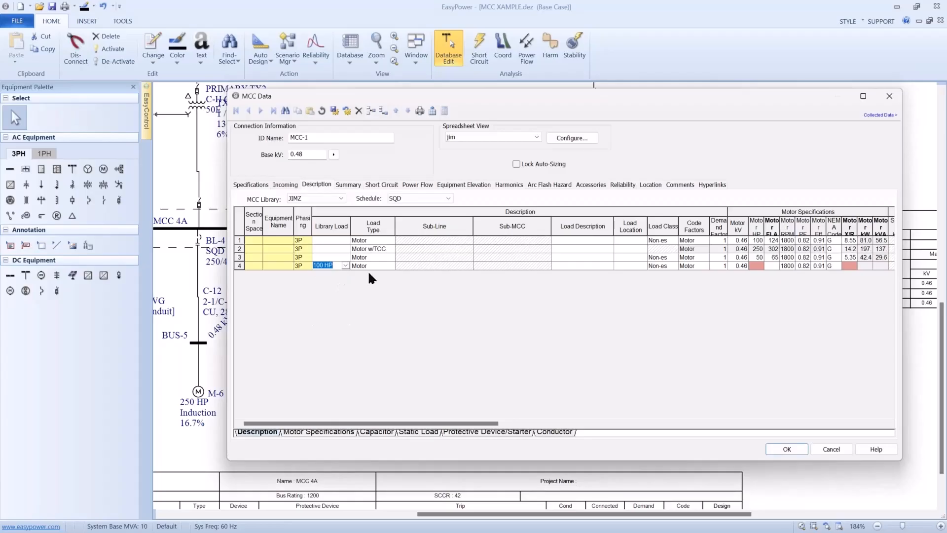
key("Tab")
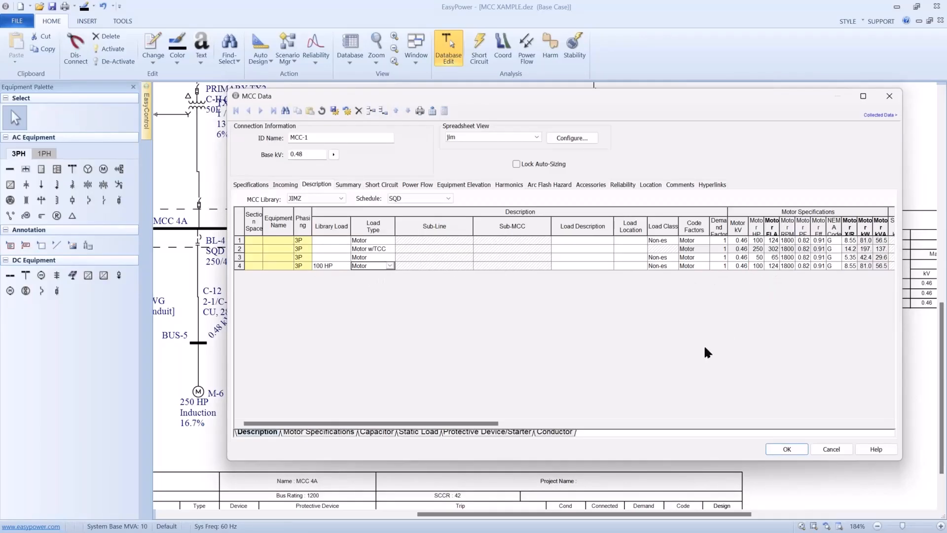
- Enter a conductor length of 356 ft for row 4 of MCC-1
left_click(495, 433)
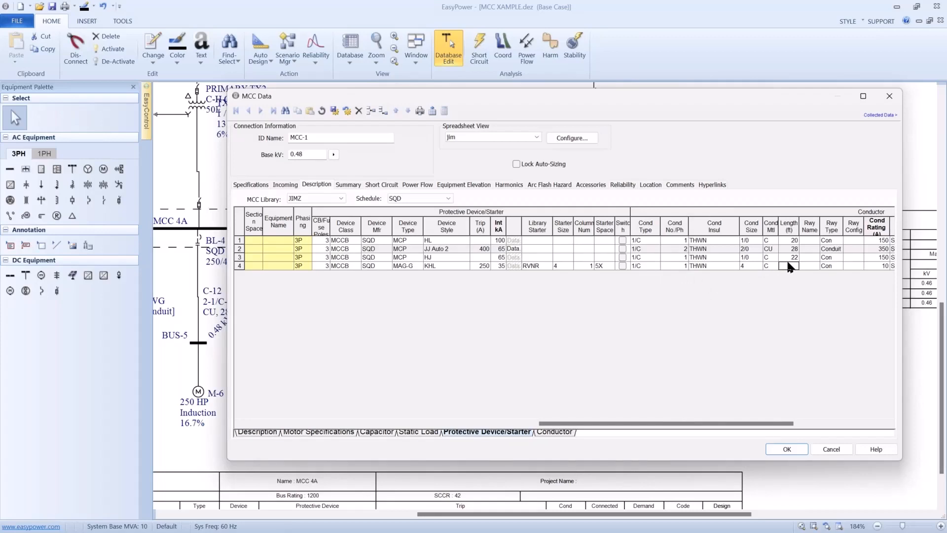
type("356")
key("Tab")
- Recalculate the downstream load in MCC-1's summary, accepting the update of the Code Design kVAs
left_click(345, 185)
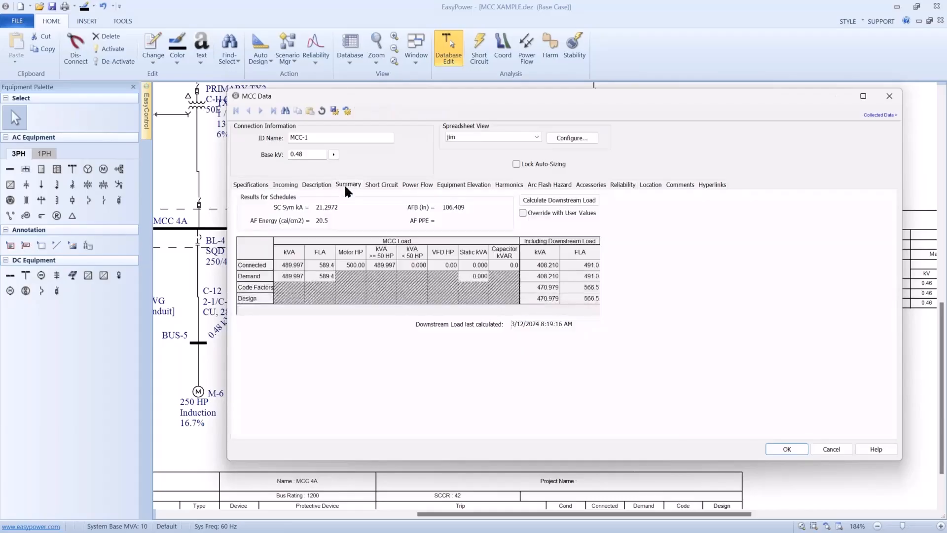
left_click(531, 201)
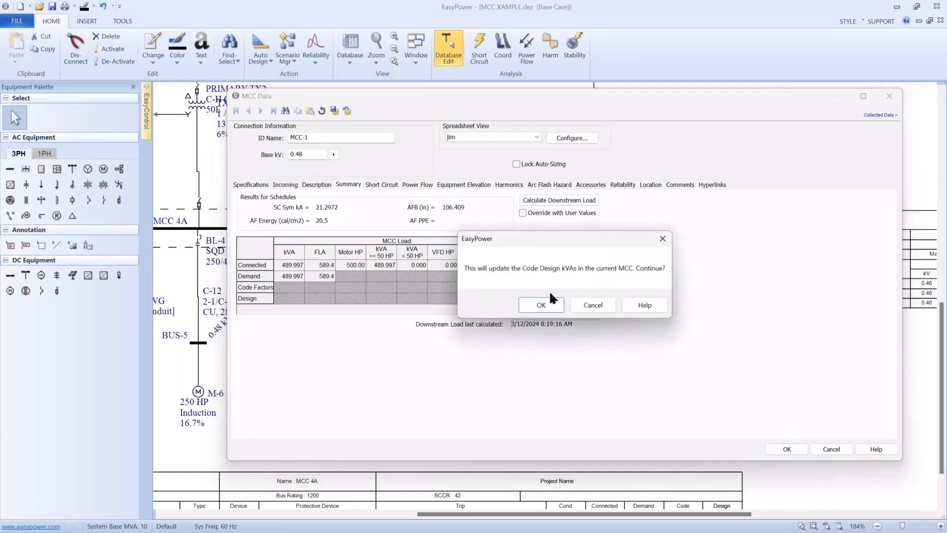
left_click(547, 300)
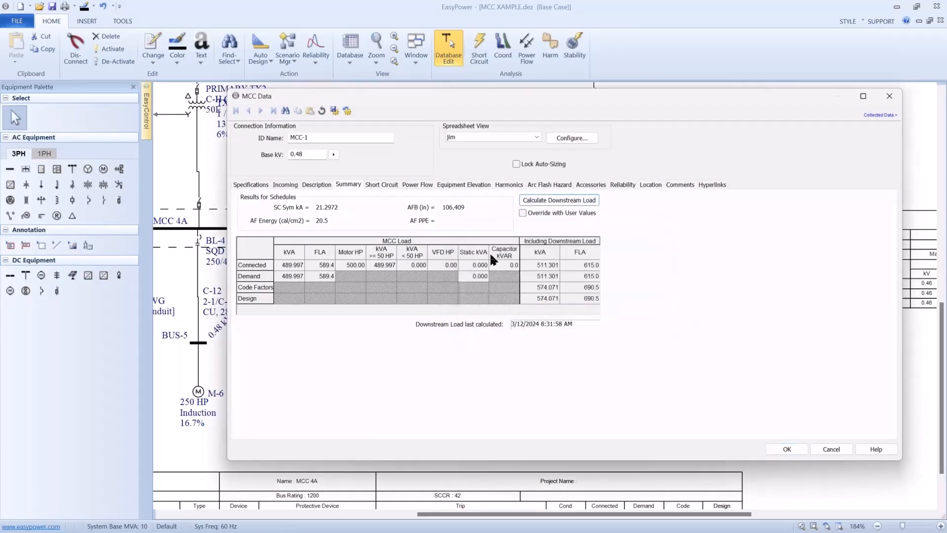
- Calculate MCC-1's short-circuit motor contribution, apply the data changes and check the updated MCC-1 symbol and schedule on the one-line
left_click(386, 185)
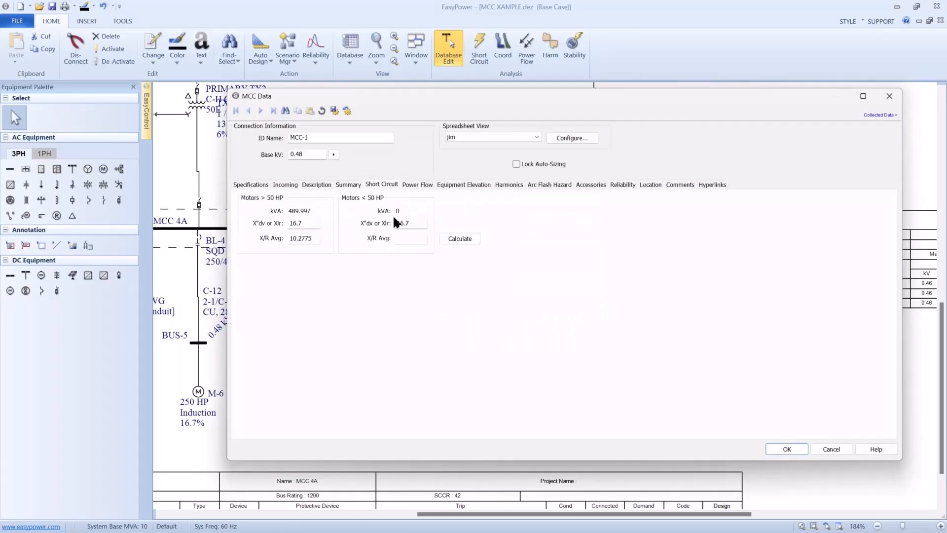
left_click(450, 239)
left_click(776, 447)
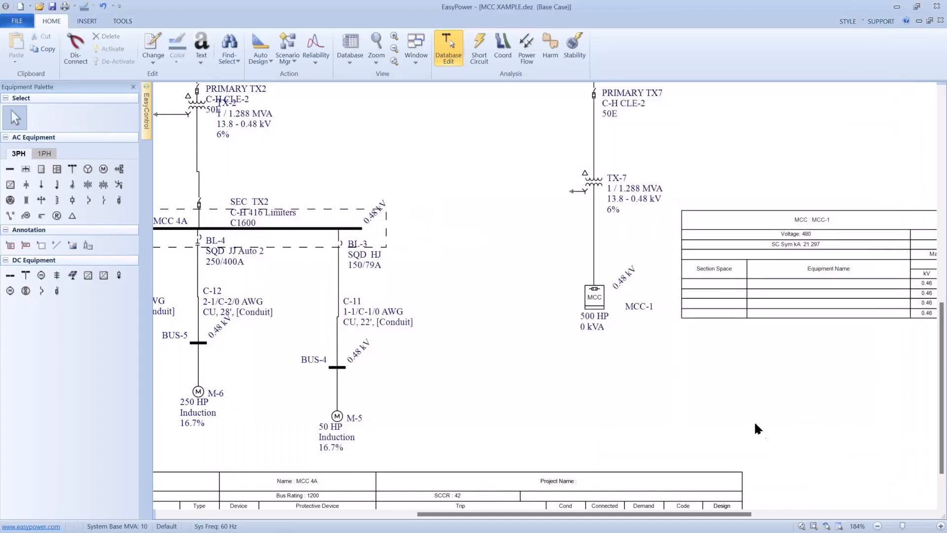
left_click_drag(758, 428, 471, 389)
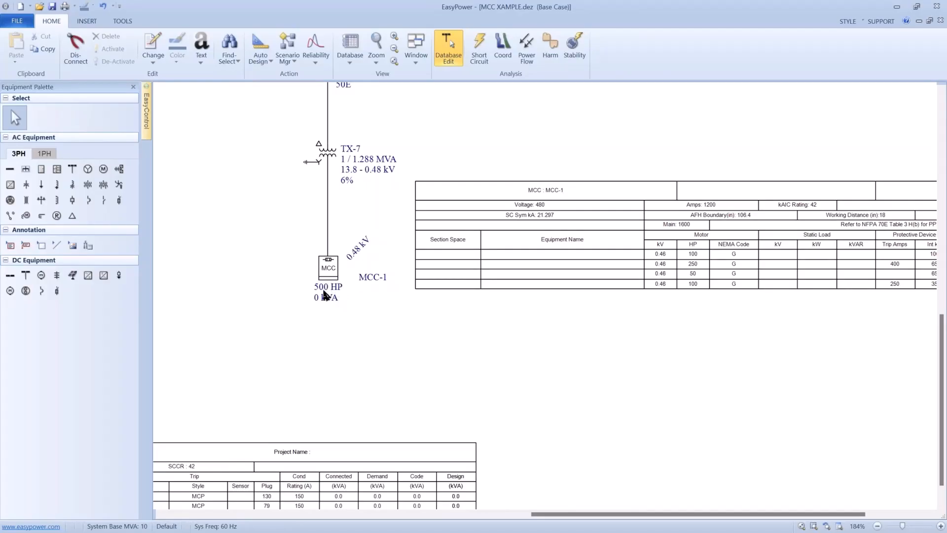
scroll(324, 295, "down", 1)
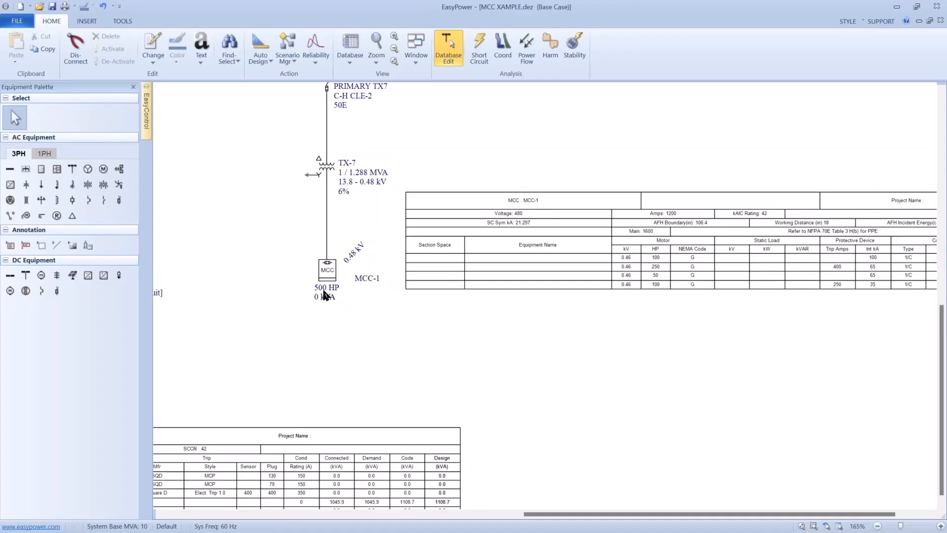